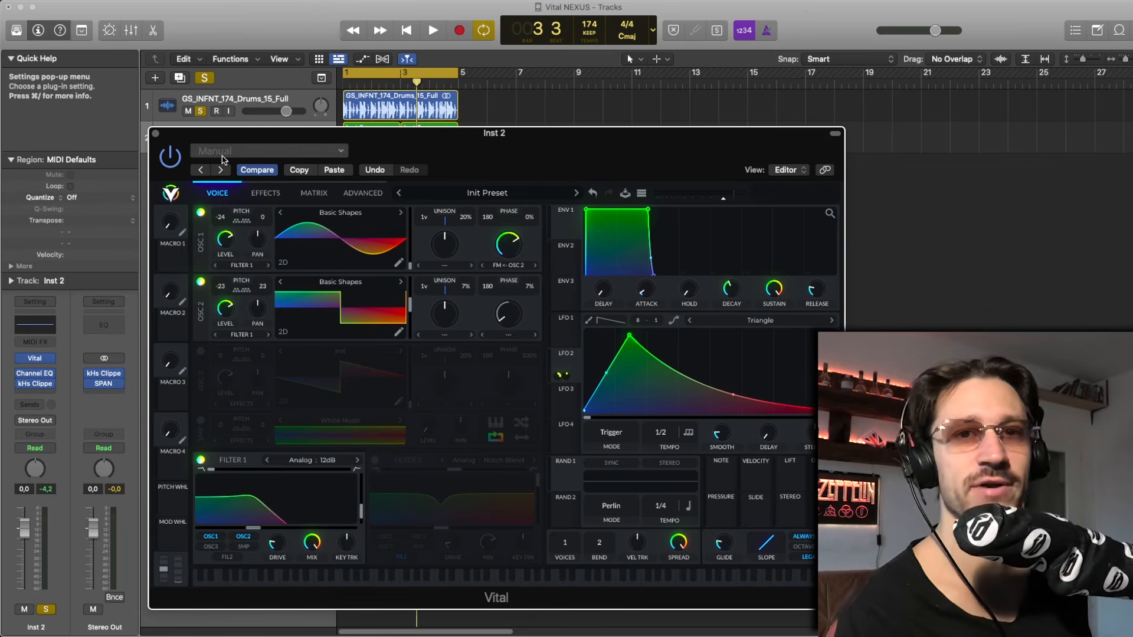
# Play the soloed bass loop and examine its frequency spectrum in SPAN on the stereo output.
pyautogui.click(156, 135)
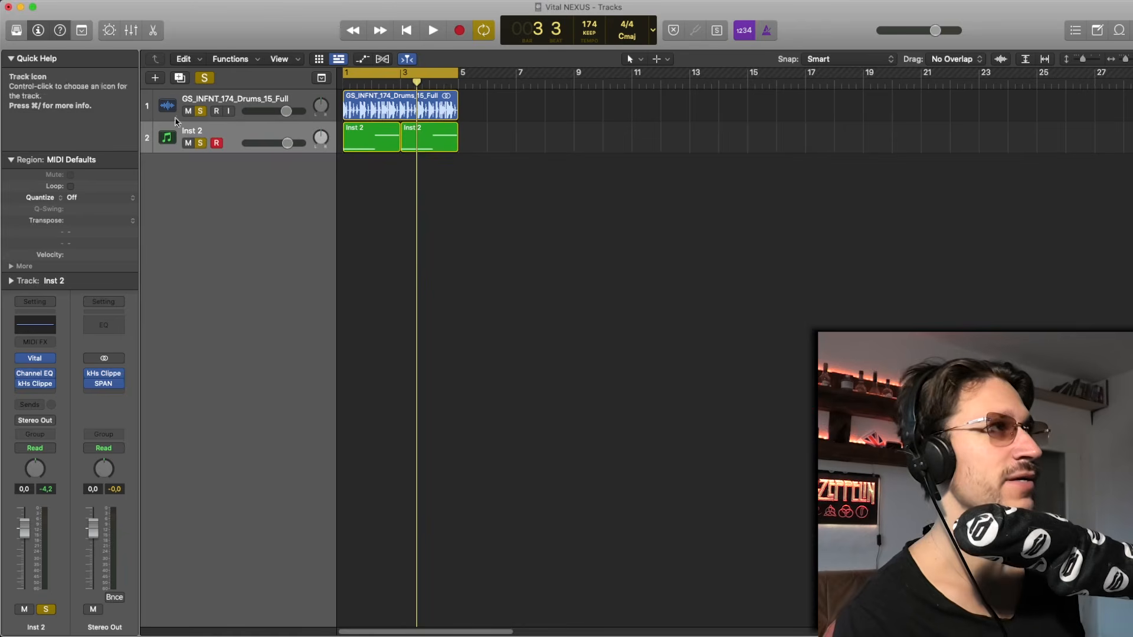
pyautogui.press('space')
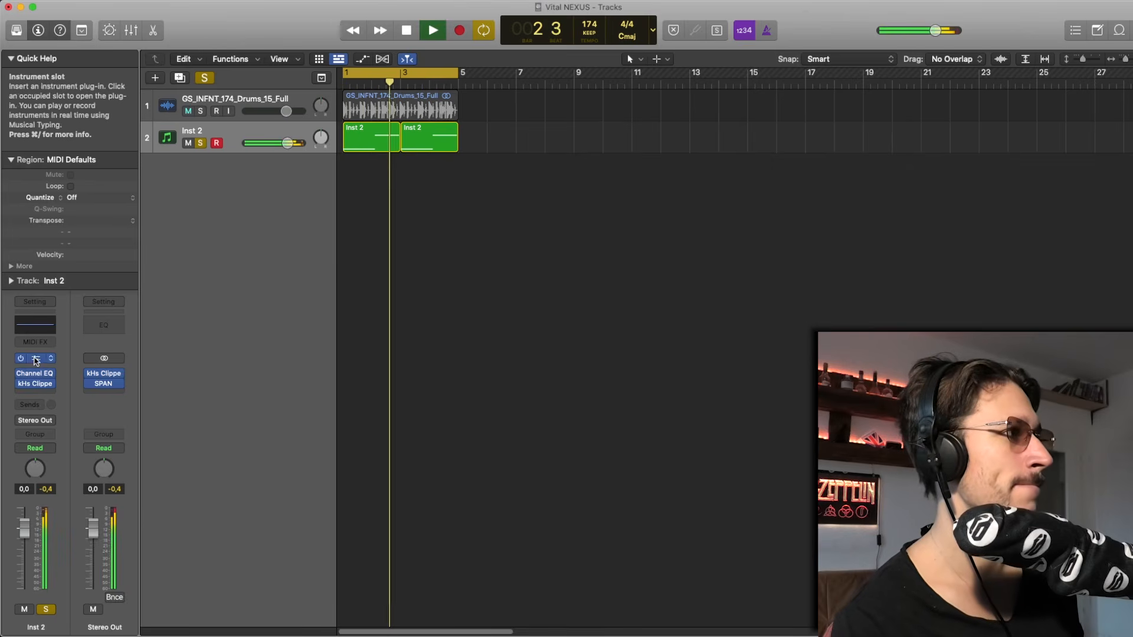
pyautogui.click(104, 383)
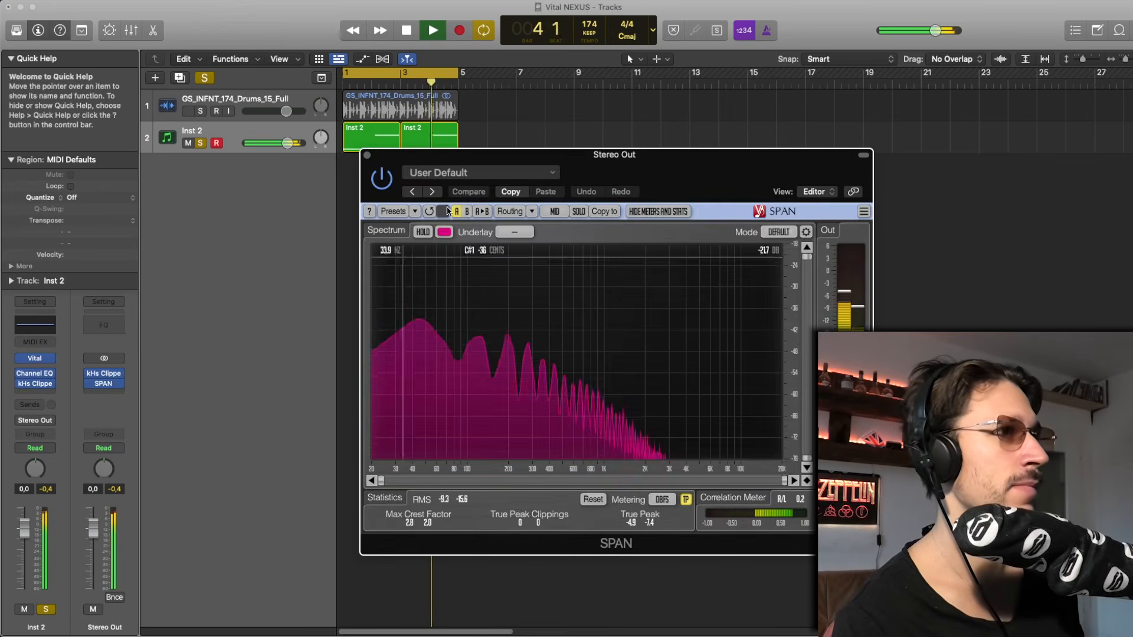
pyautogui.press('space')
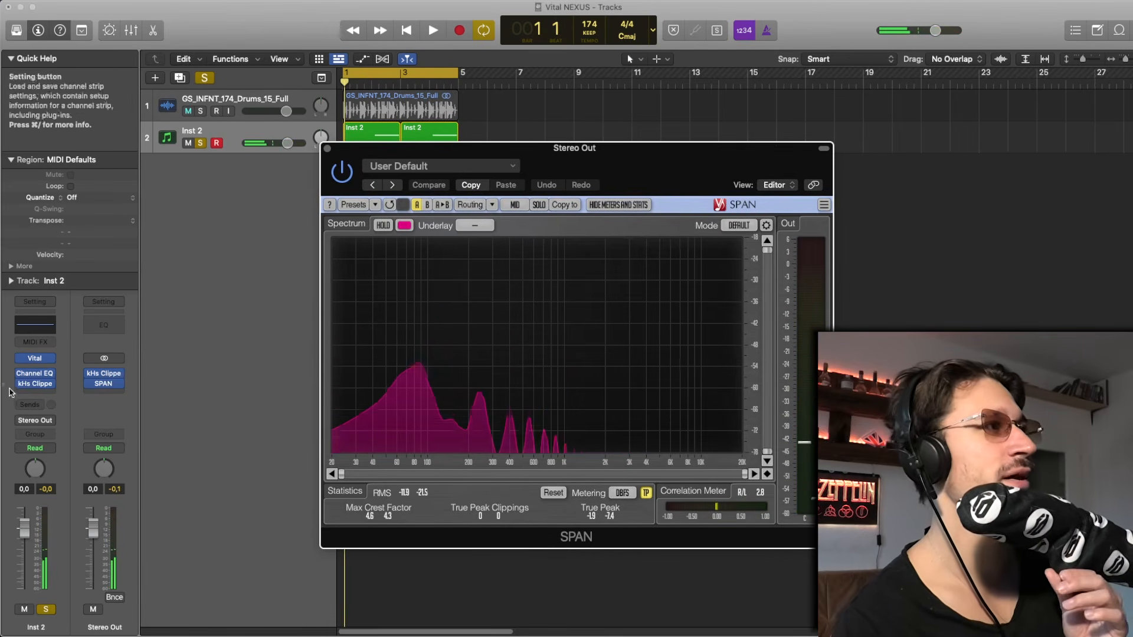
# Review the bass patch's effects and voice settings in Vital while the loop plays.
pyautogui.click(35, 358)
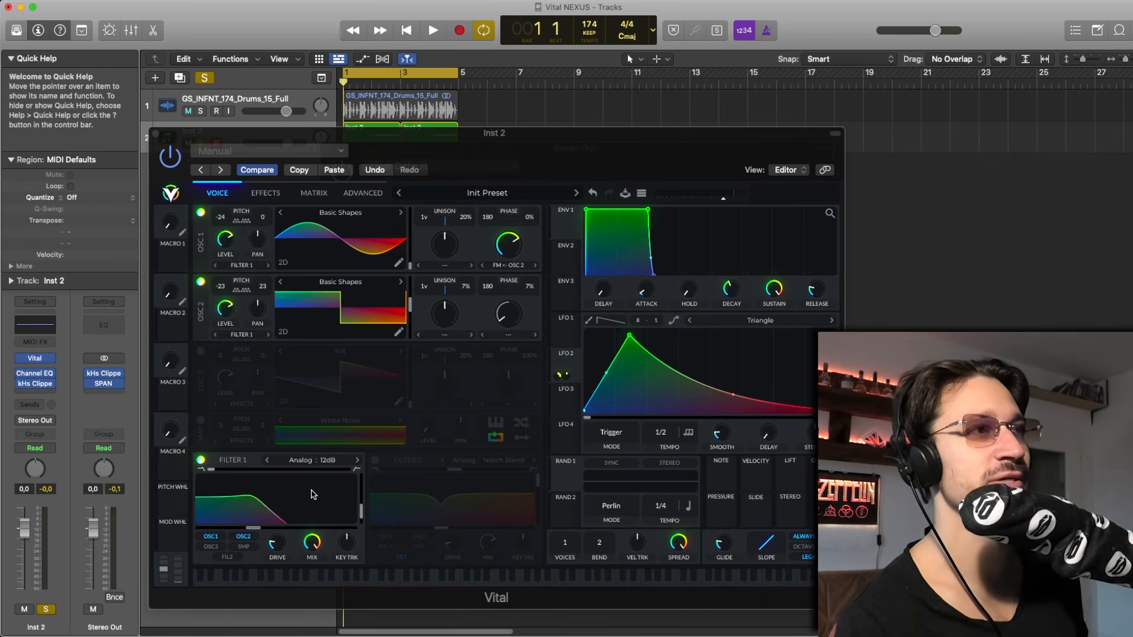
pyautogui.press('space')
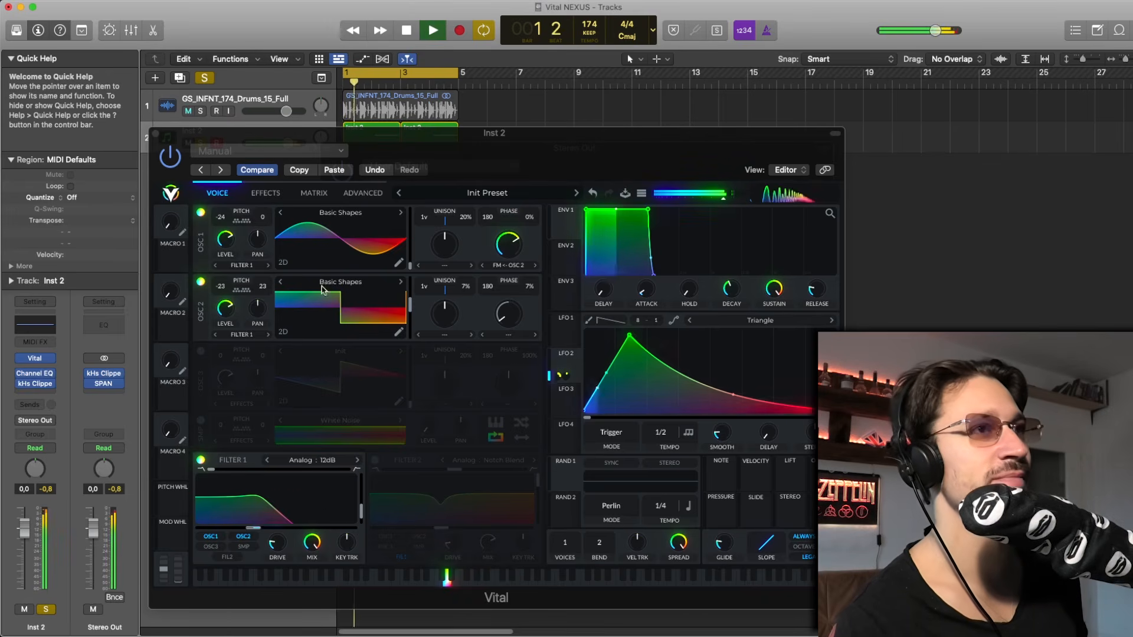
pyautogui.click(263, 192)
pyautogui.click(217, 192)
pyautogui.click(155, 134)
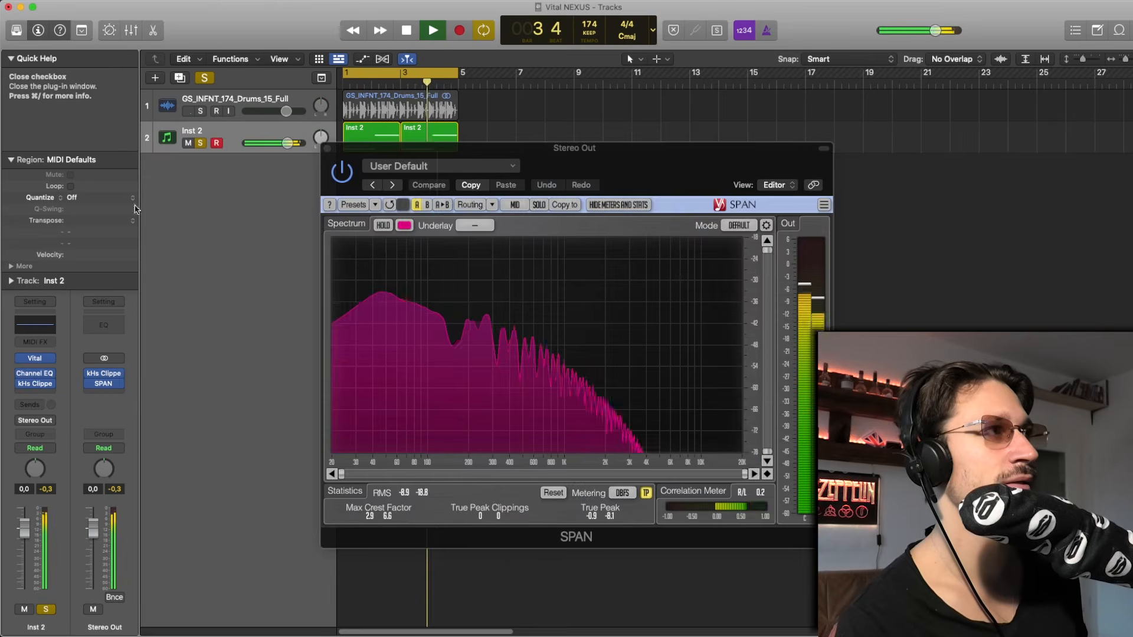
# Replay the bass loop and reposition the SPAN analyzer to examine its low-end spectrum.
pyautogui.press('space')
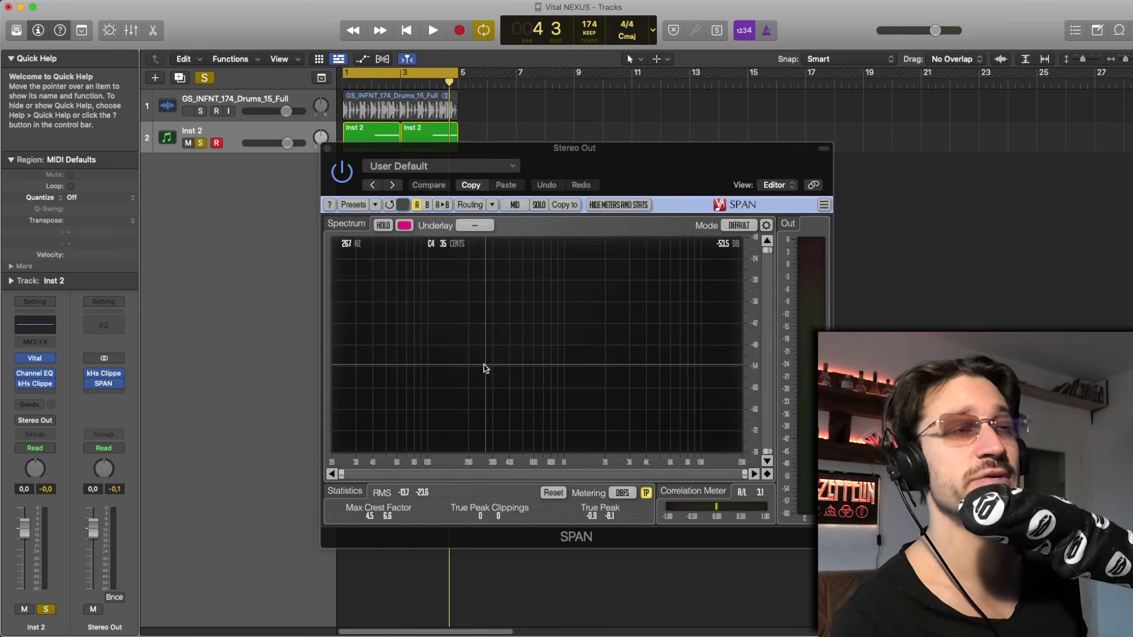
pyautogui.press('space')
pyautogui.moveTo(455, 190); pyautogui.dragTo(350, 146)
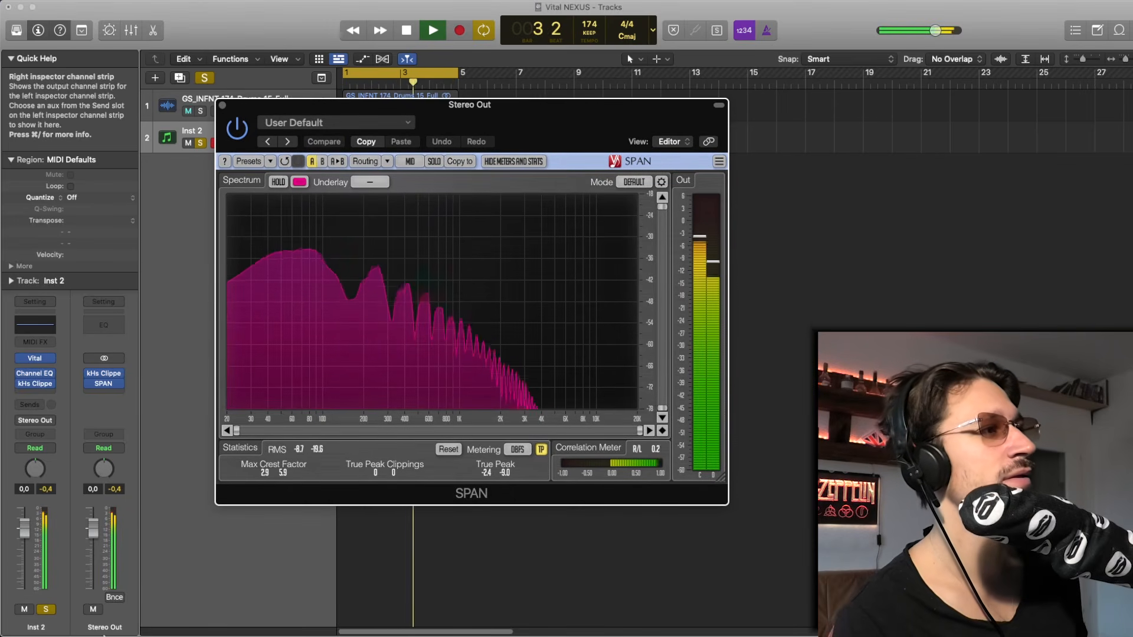
# Mute the stereo output and briefly switch on the 171 Hz cut in the bass track's Channel EQ.
pyautogui.click(93, 609)
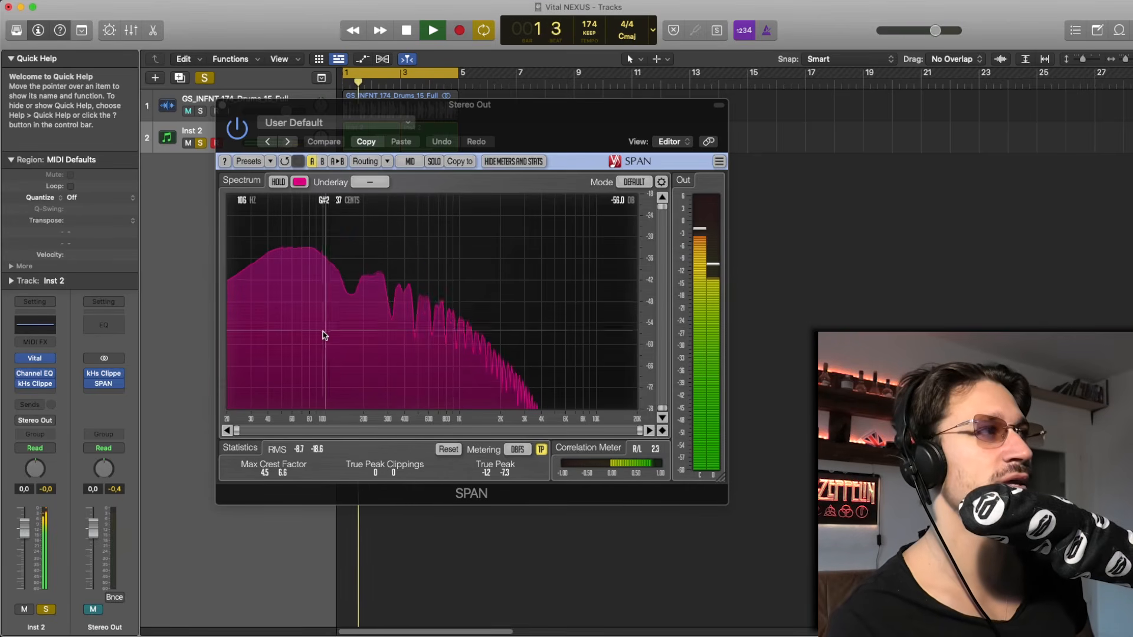
pyautogui.click(36, 375)
pyautogui.click(383, 223)
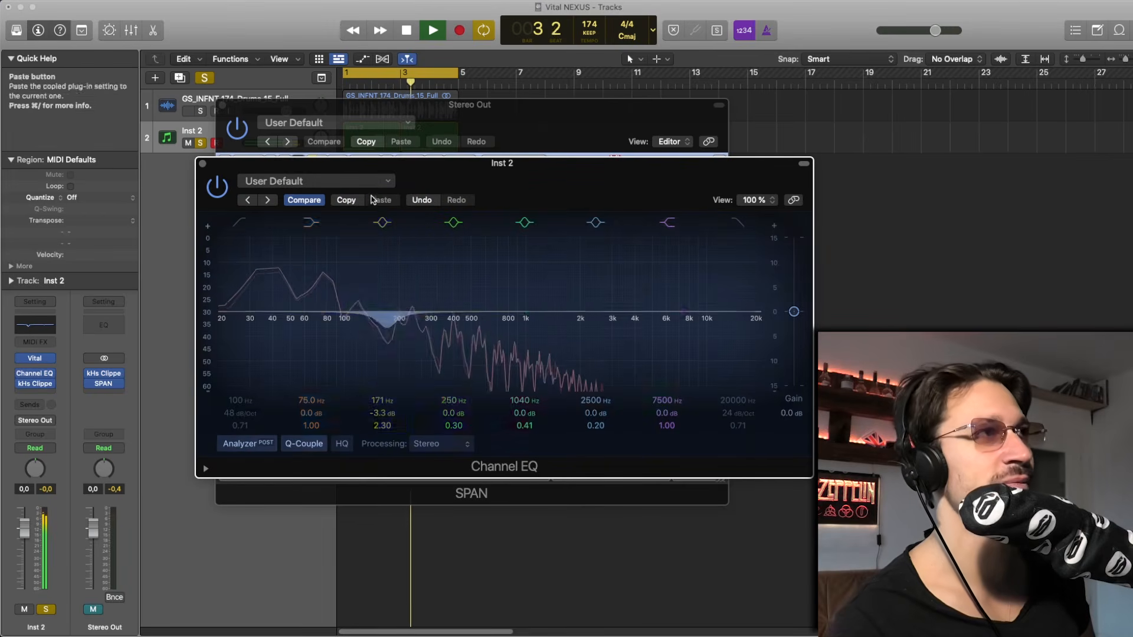
pyautogui.click(384, 222)
pyautogui.click(203, 164)
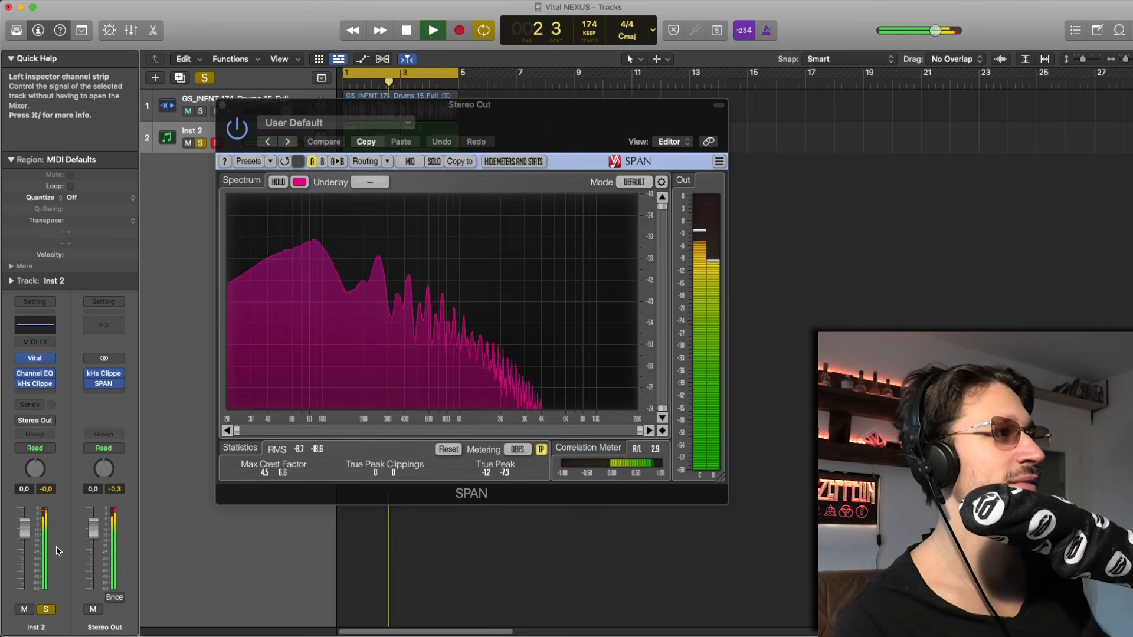
# Unsolo the bass track and play it together with the drum loop.
pyautogui.press('space')
pyautogui.press('s')
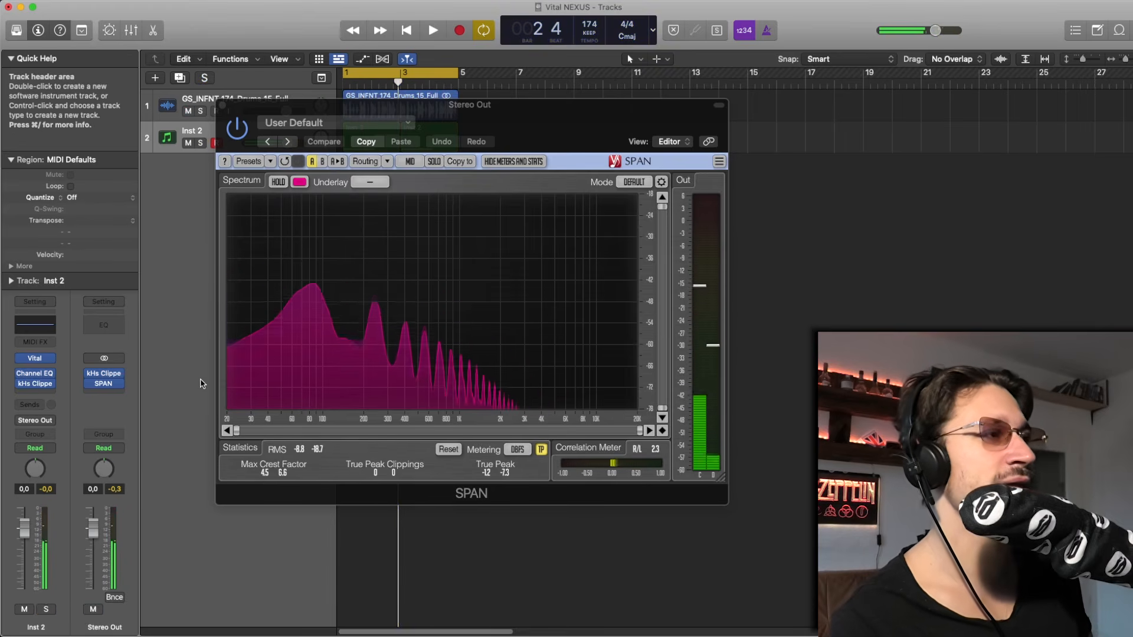
pyautogui.press('space')
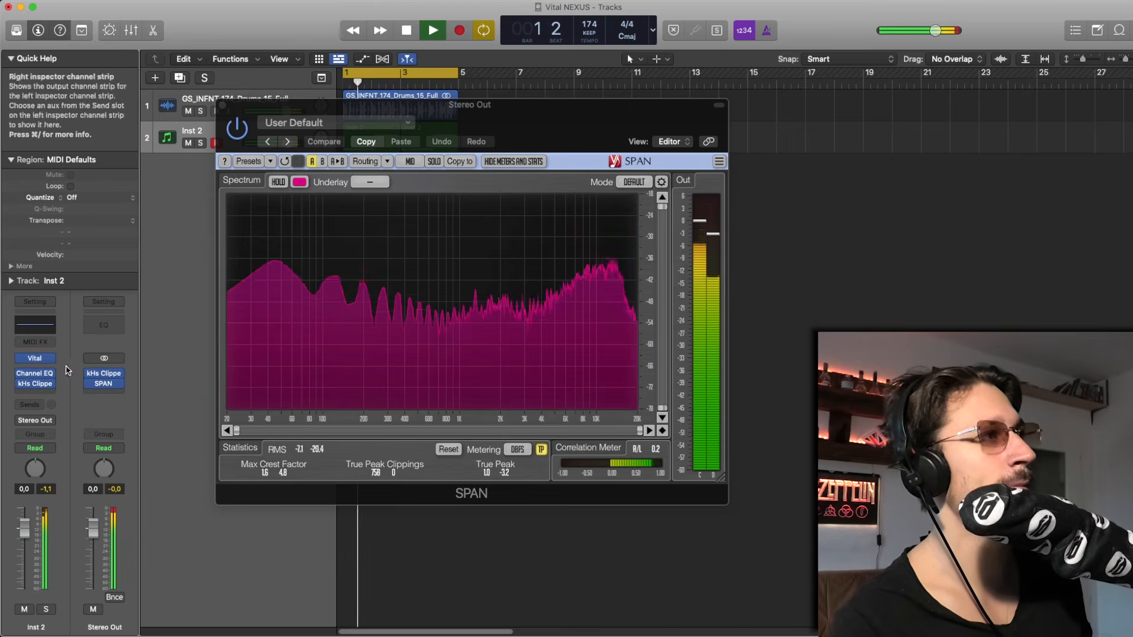
# Show Vital's effects page, reposition the synth window and audition the full loop with the filter effect bypassed.
pyautogui.click(38, 360)
pyautogui.press('space')
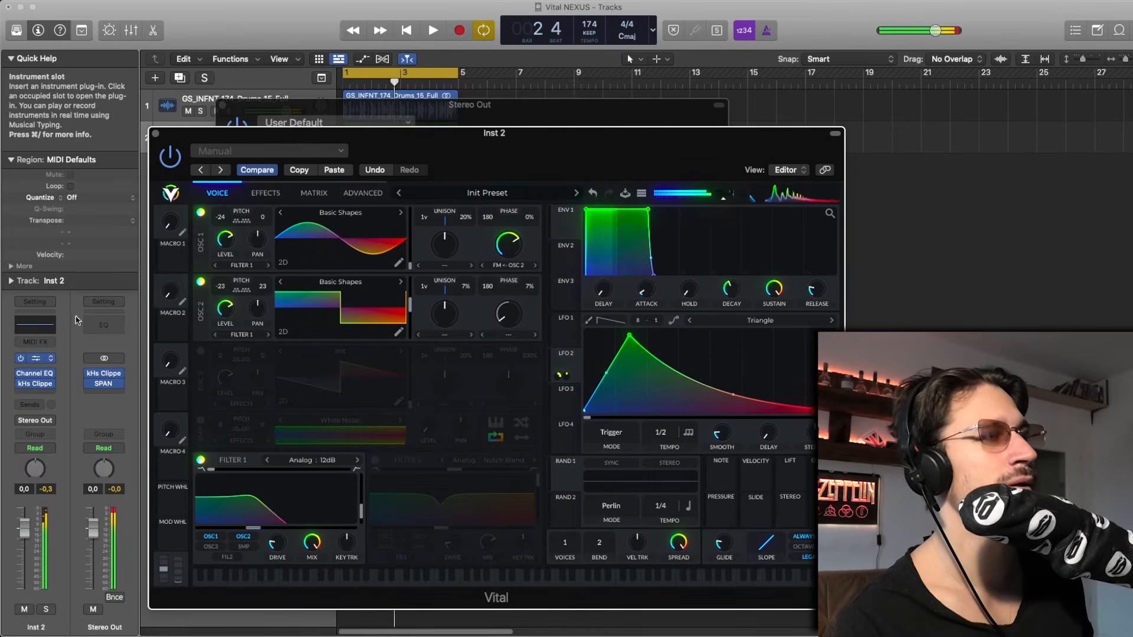
pyautogui.click(265, 193)
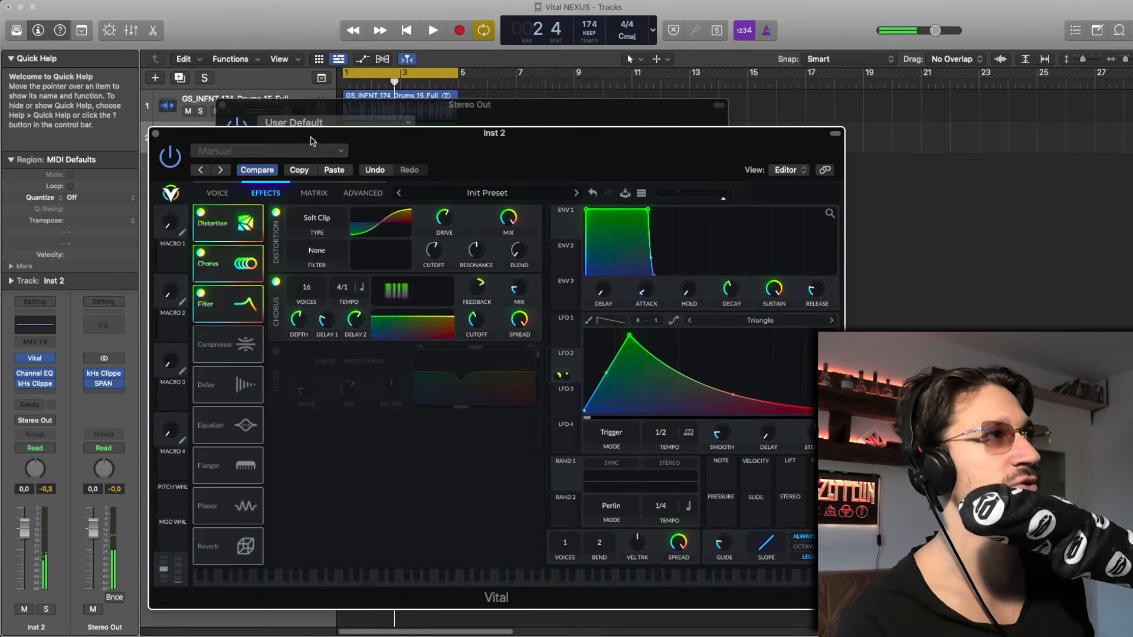
pyautogui.moveTo(313, 141); pyautogui.dragTo(279, 102)
pyautogui.press('space')
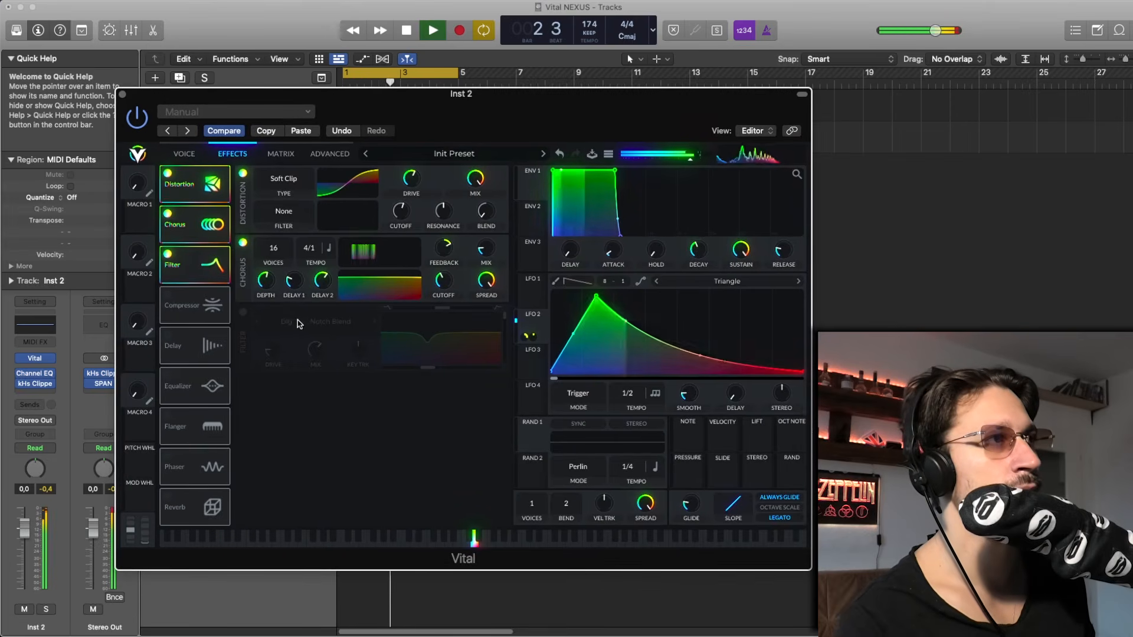
pyautogui.press('space')
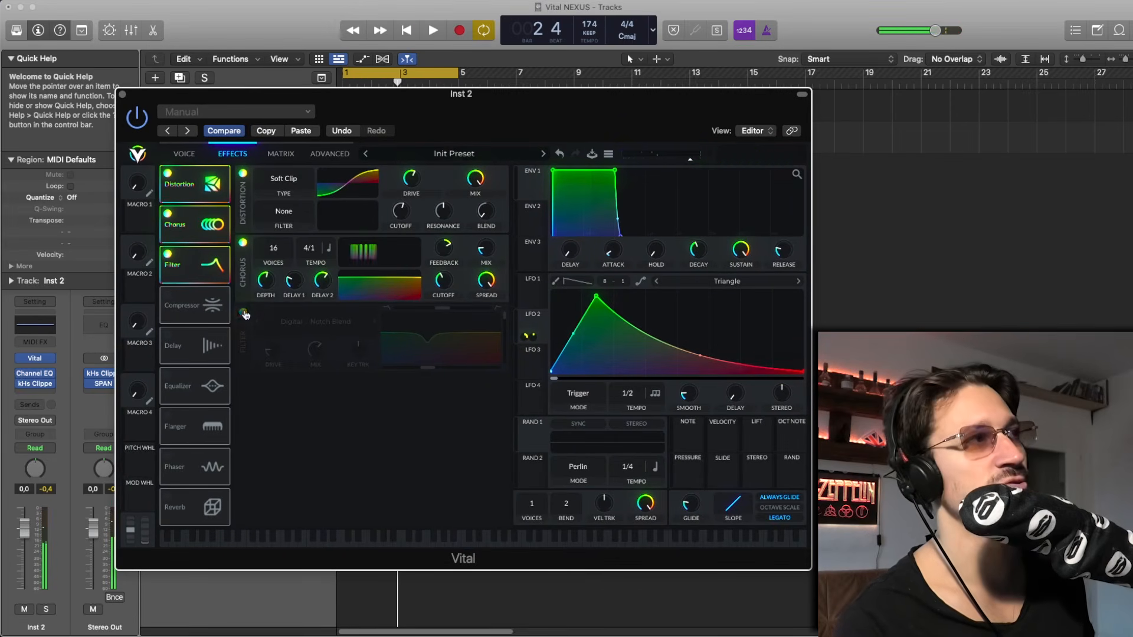
# Enable Vital's Digital Notch Blend filter effect and audition it with the drums.
pyautogui.click(243, 313)
pyautogui.press('space')
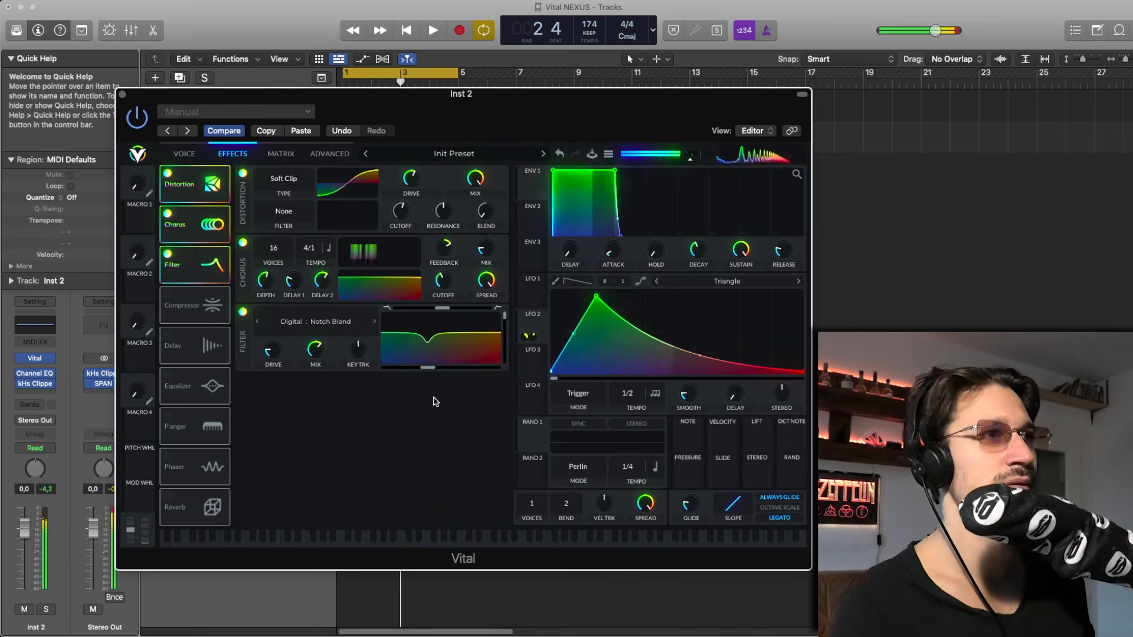
pyautogui.press('space')
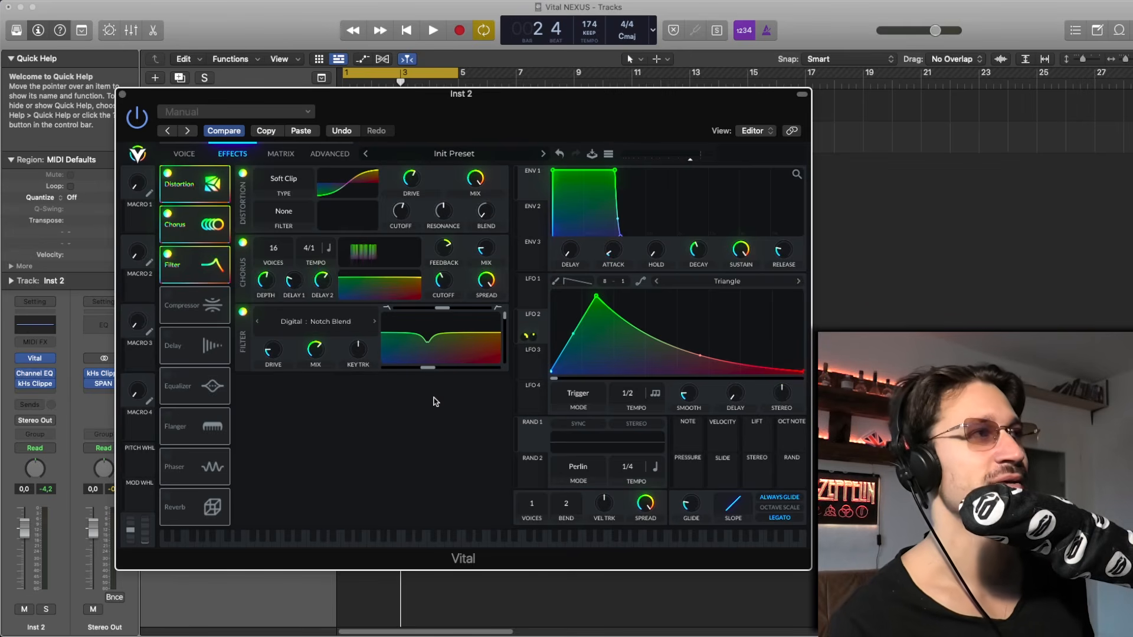
# Compare the full loop with Vital's filter effect bypassed and enabled during playback.
pyautogui.click(242, 314)
pyautogui.press('space')
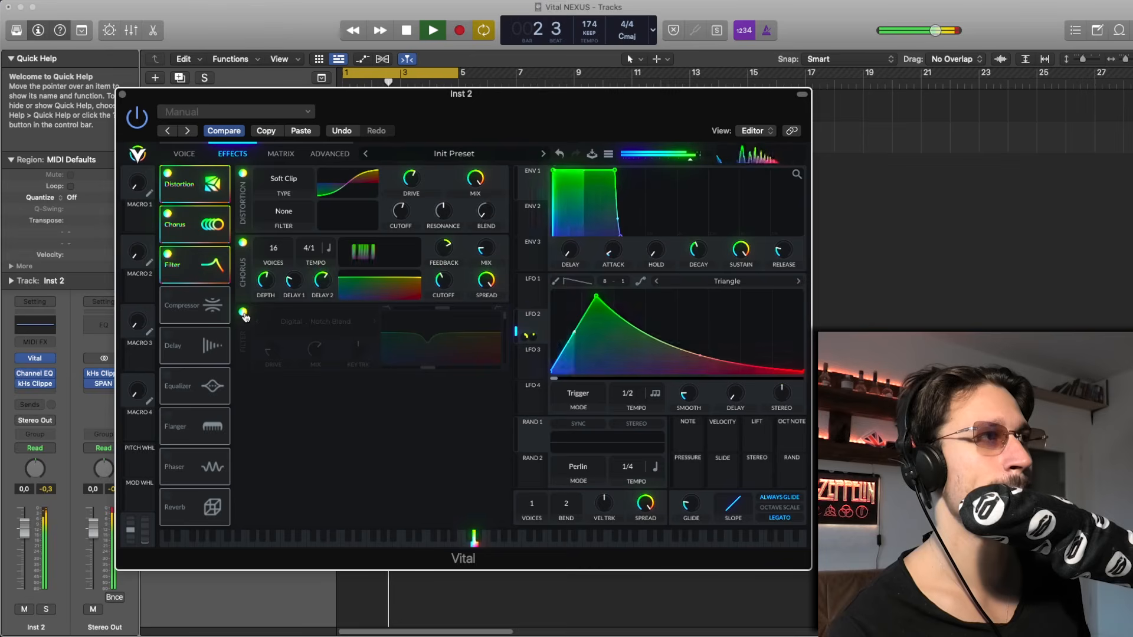
pyautogui.click(243, 314)
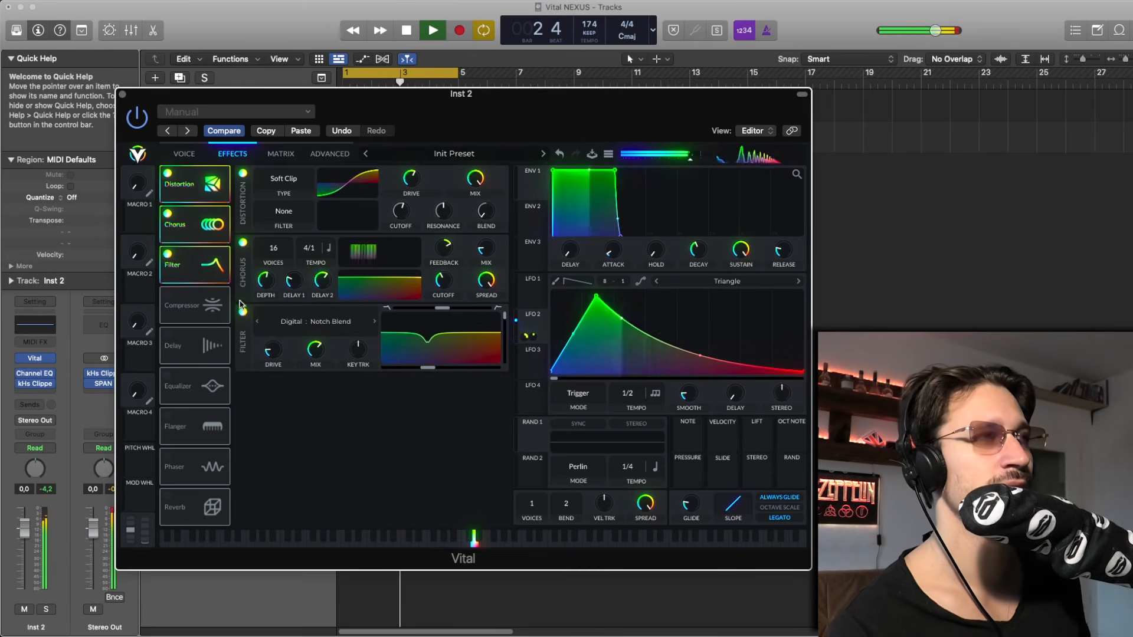
pyautogui.press('space')
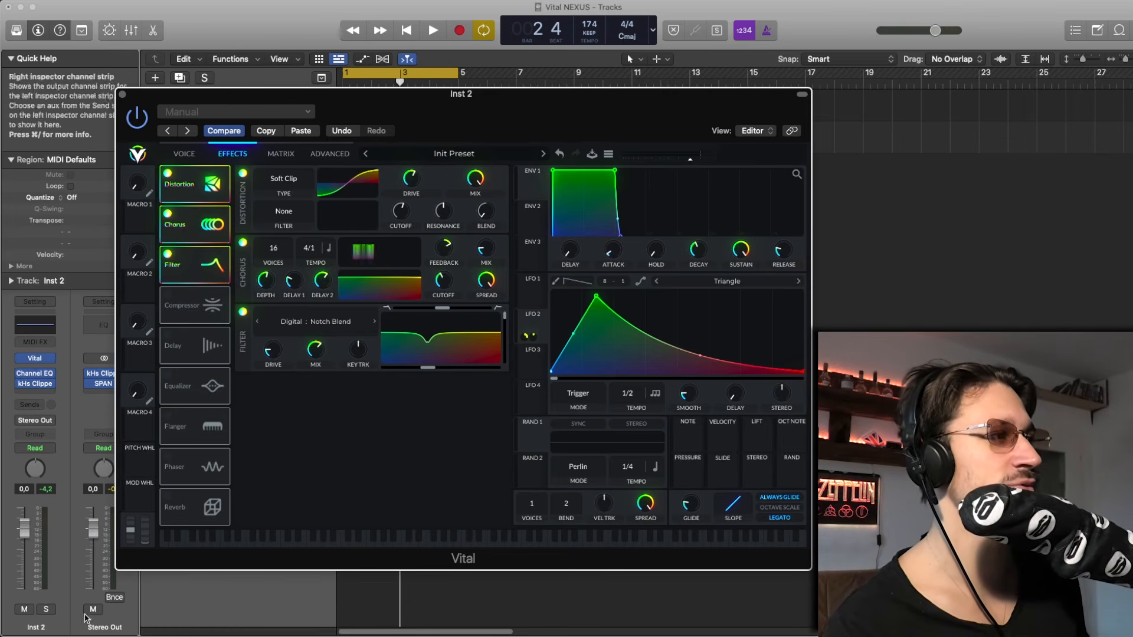
# Solo the bass track and bypass Vital's filter effect.
pyautogui.press('v')
pyautogui.click(49, 609)
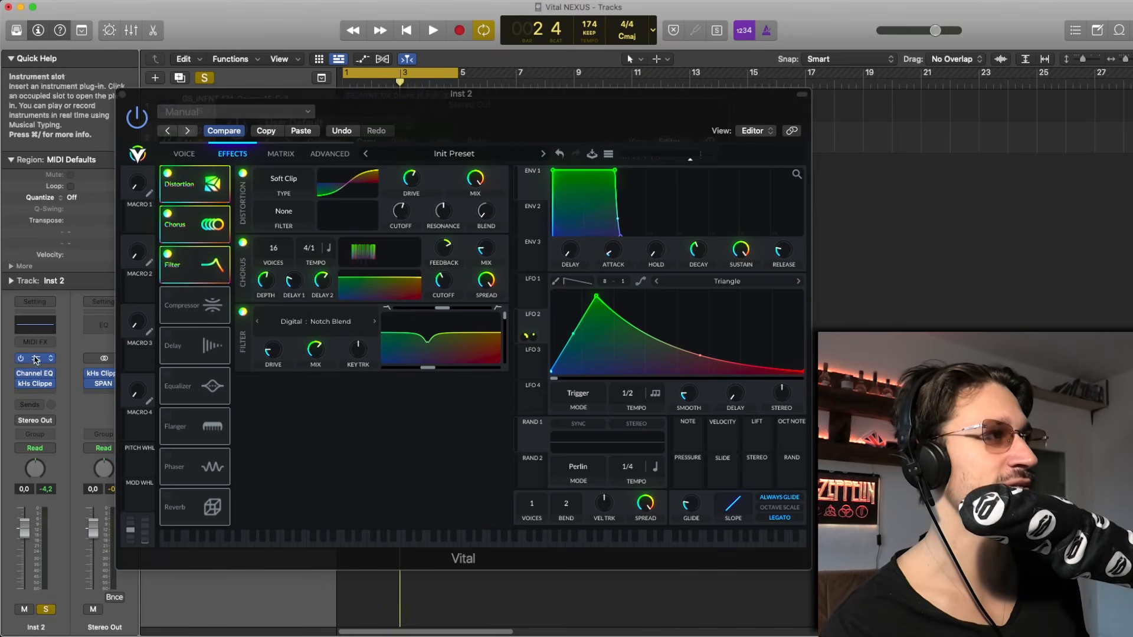
pyautogui.click(243, 311)
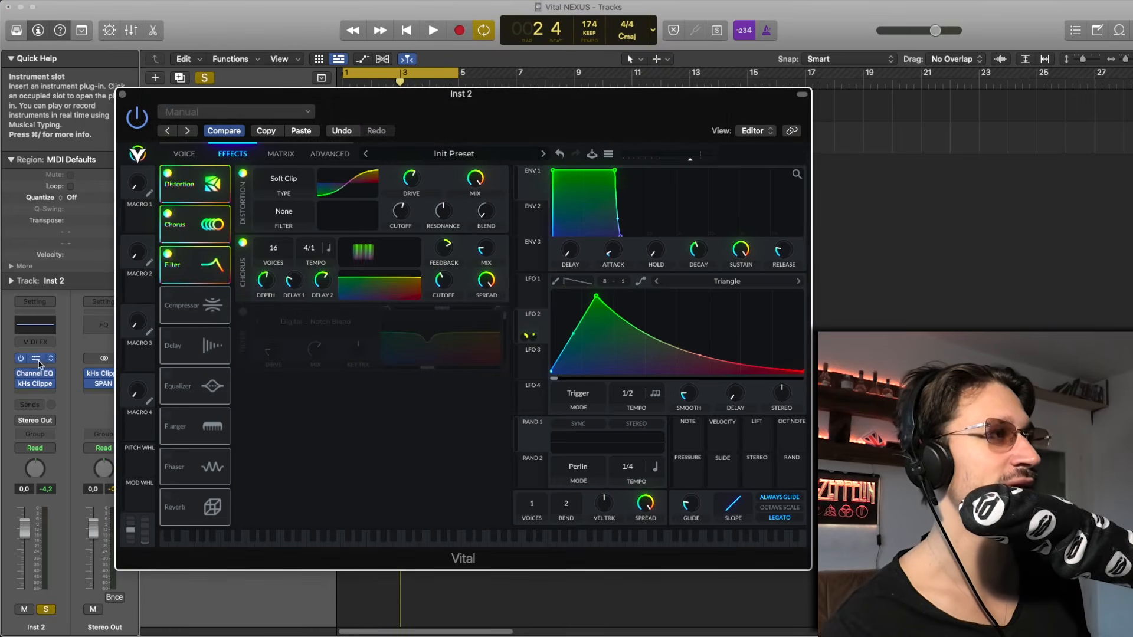
# Play the soloed bass with the filter effect bypassed and examine its low-frequency spectrum in SPAN.
pyautogui.click(105, 385)
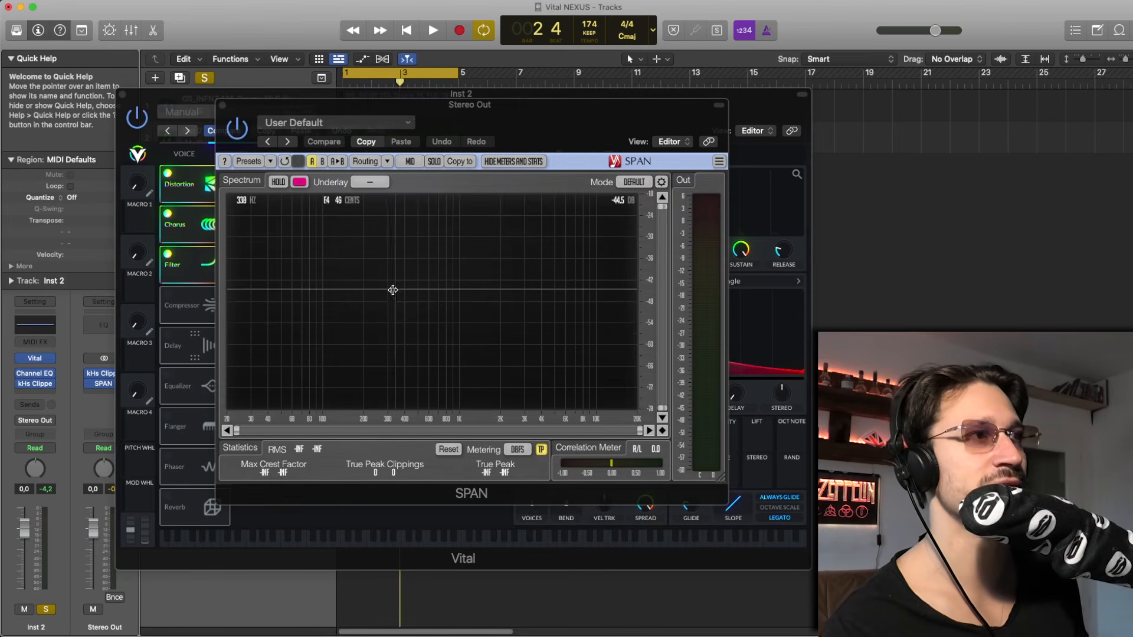
pyautogui.press('space')
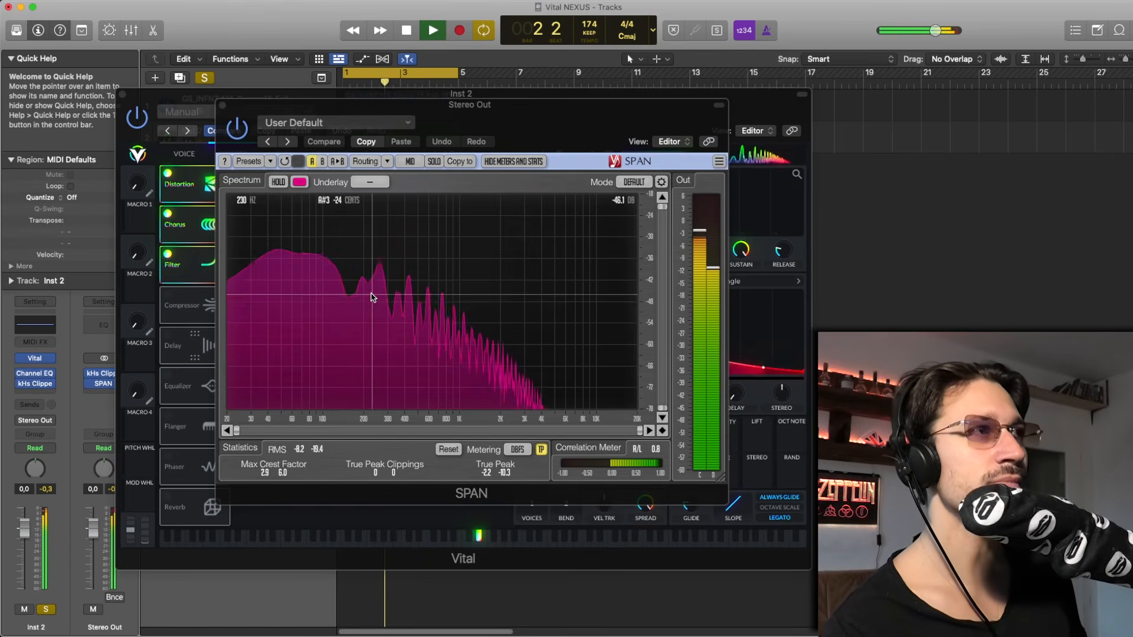
pyautogui.press('space')
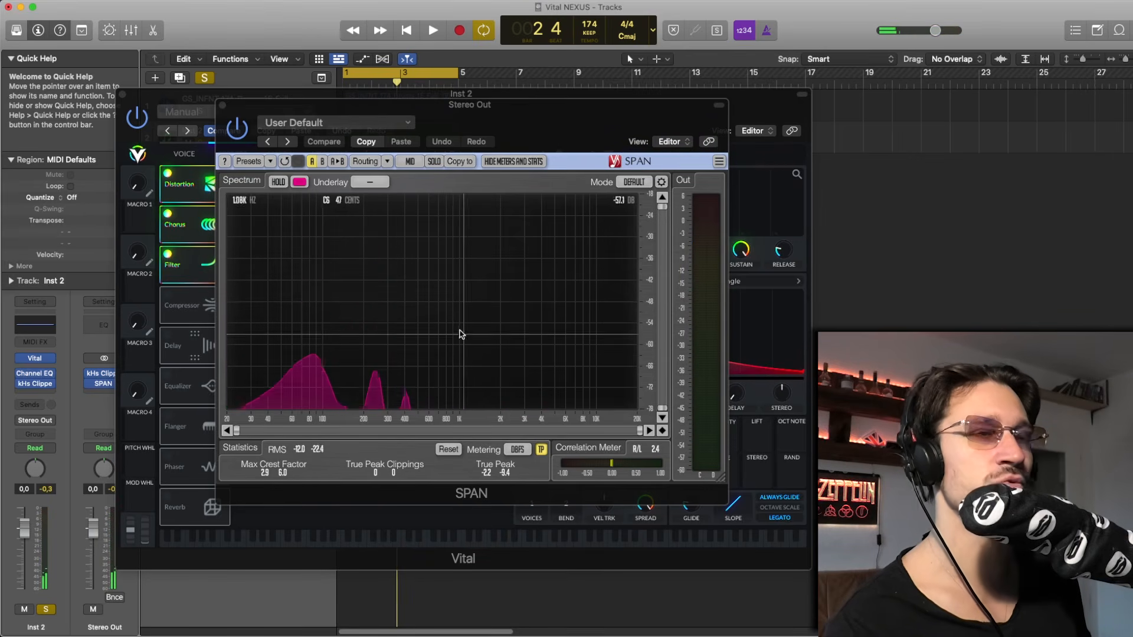
pyautogui.press('space')
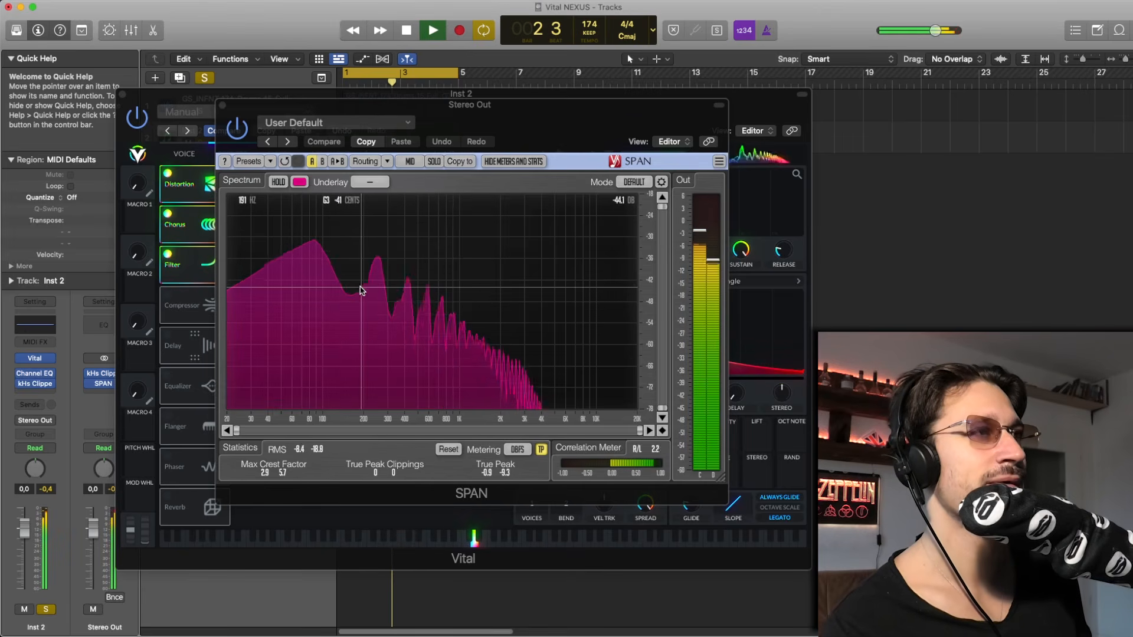
pyautogui.press('space')
# Re-enable Vital's Notch Blend filter effect and examine the soloed bass loop's spectrum in SPAN.
pyautogui.click(182, 267)
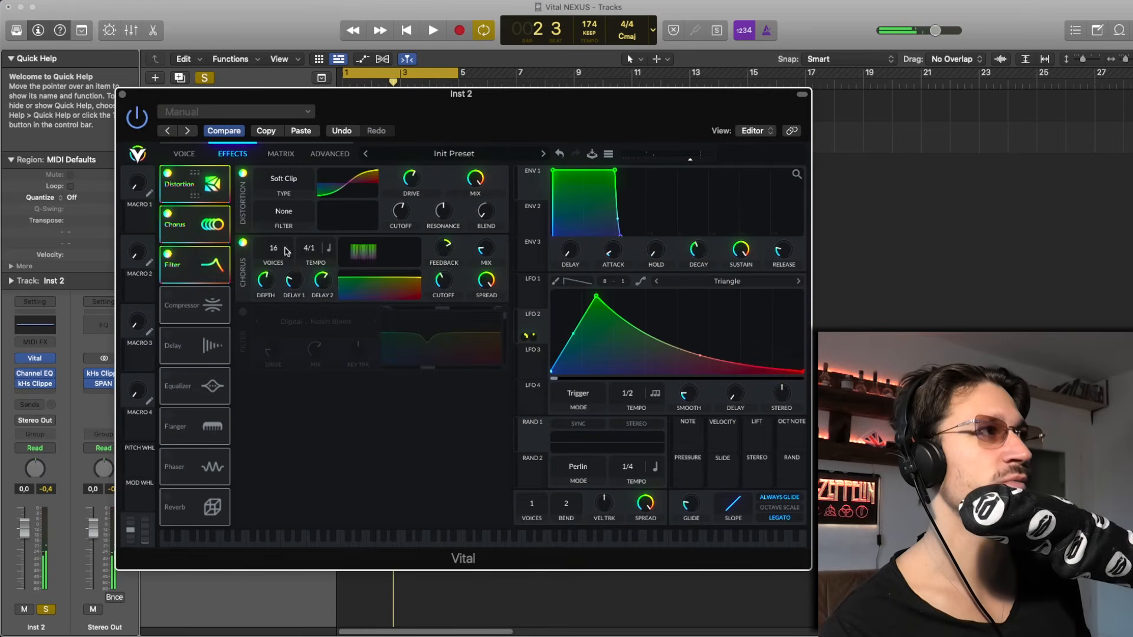
pyautogui.click(243, 313)
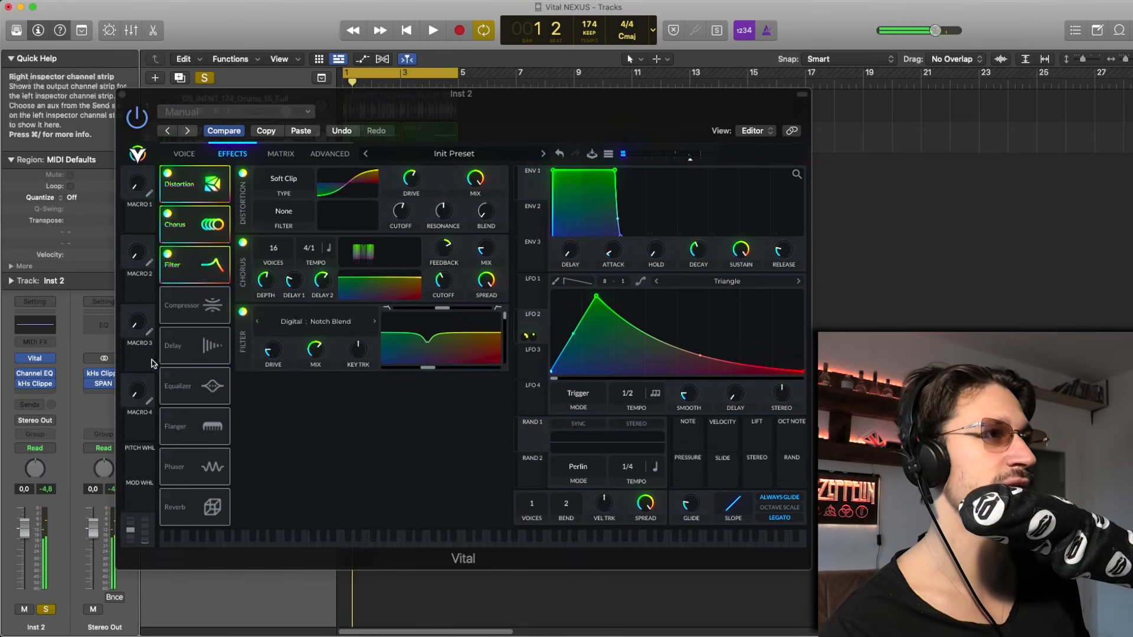
pyautogui.press('space')
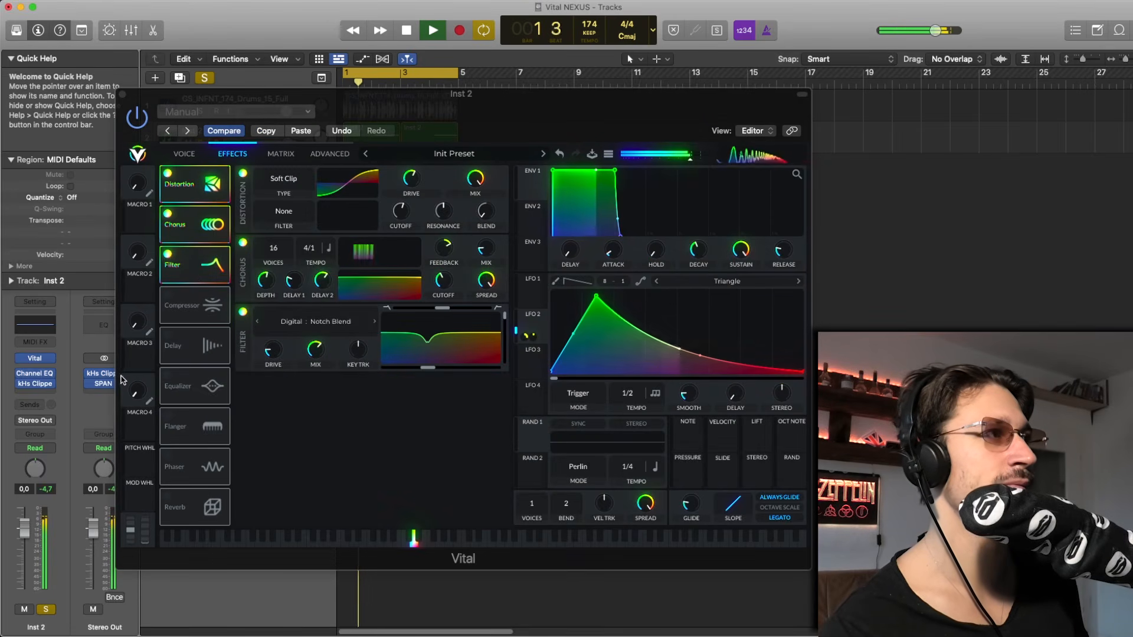
pyautogui.click(103, 384)
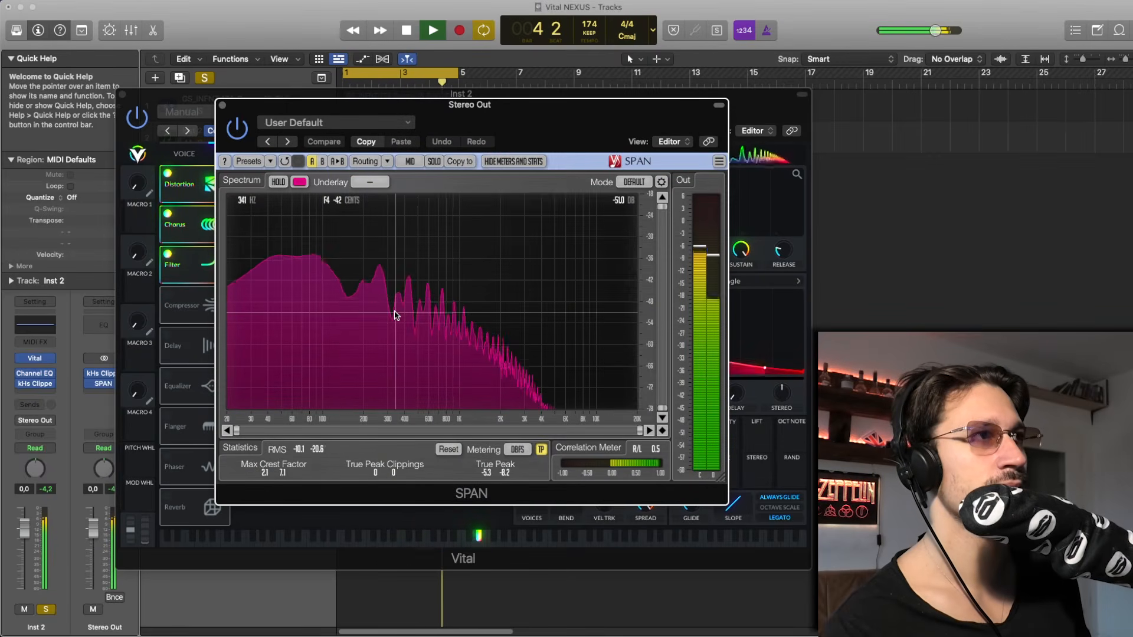
pyautogui.press('space')
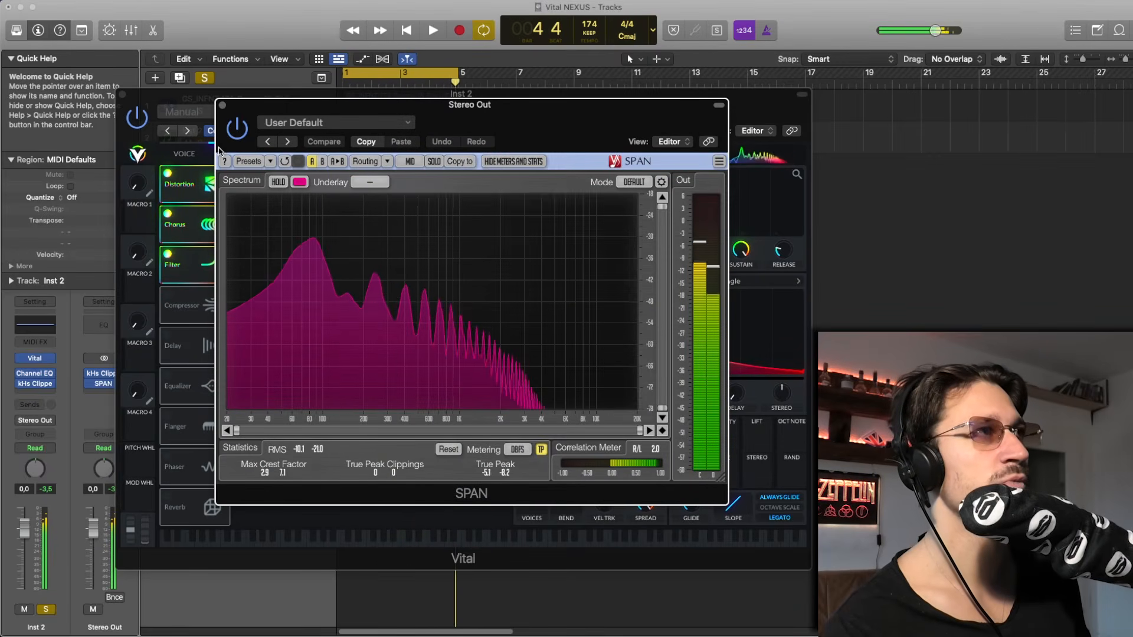
pyautogui.click(222, 105)
pyautogui.moveTo(434, 373)
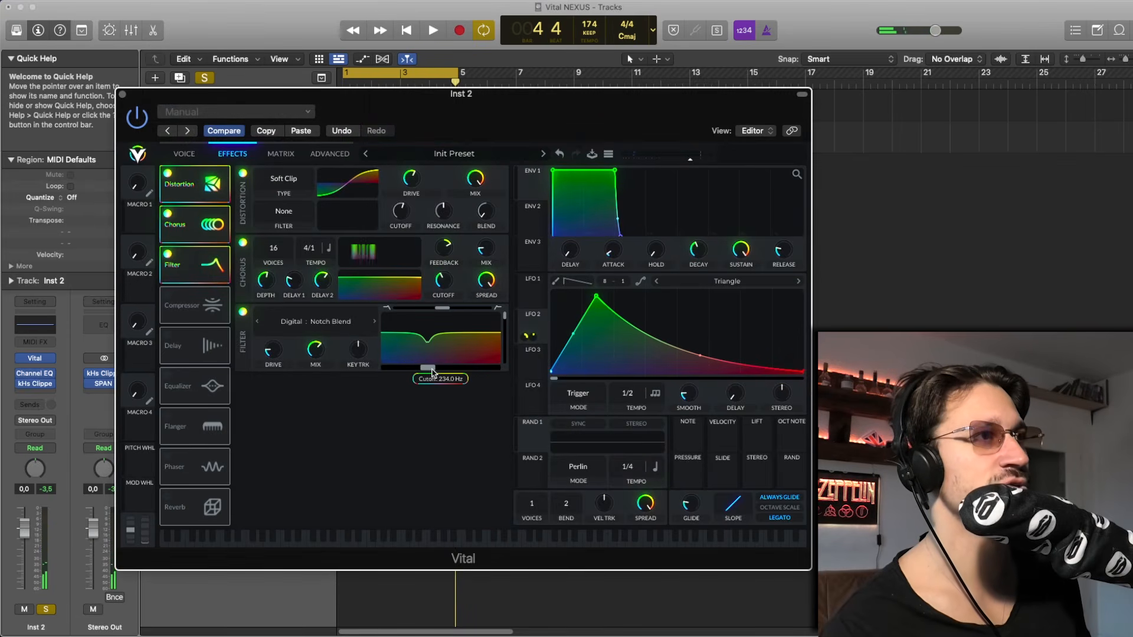
# Play the soloed bass with the notch filter enabled and examine SPAN's spectrum around the notch's cutoff frequency.
pyautogui.click(103, 384)
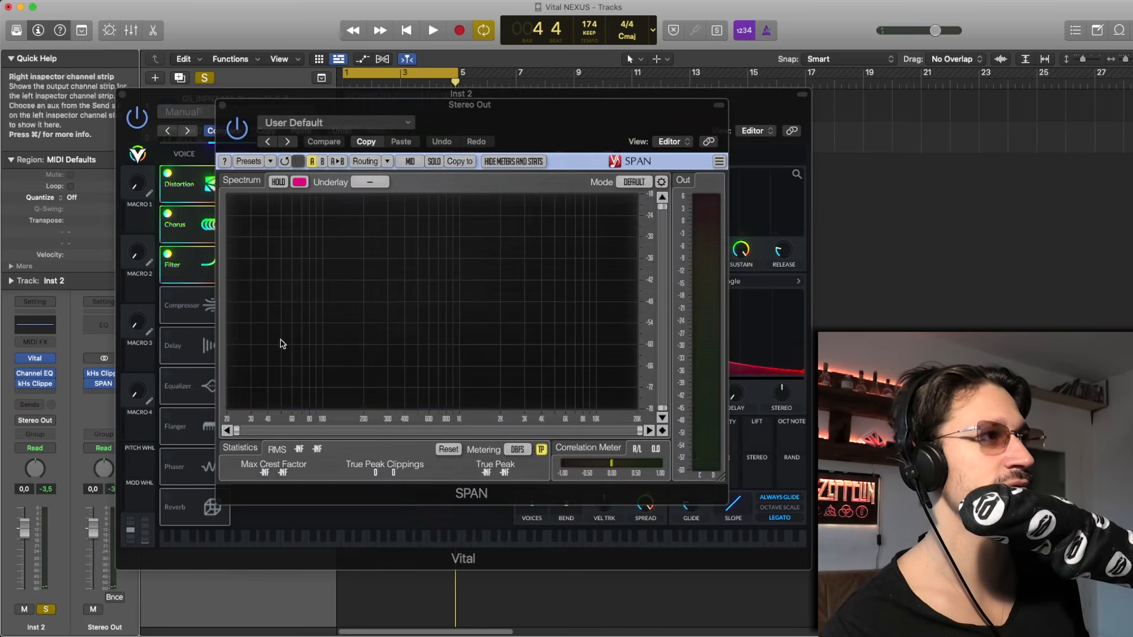
pyautogui.press('space')
pyautogui.press('space')
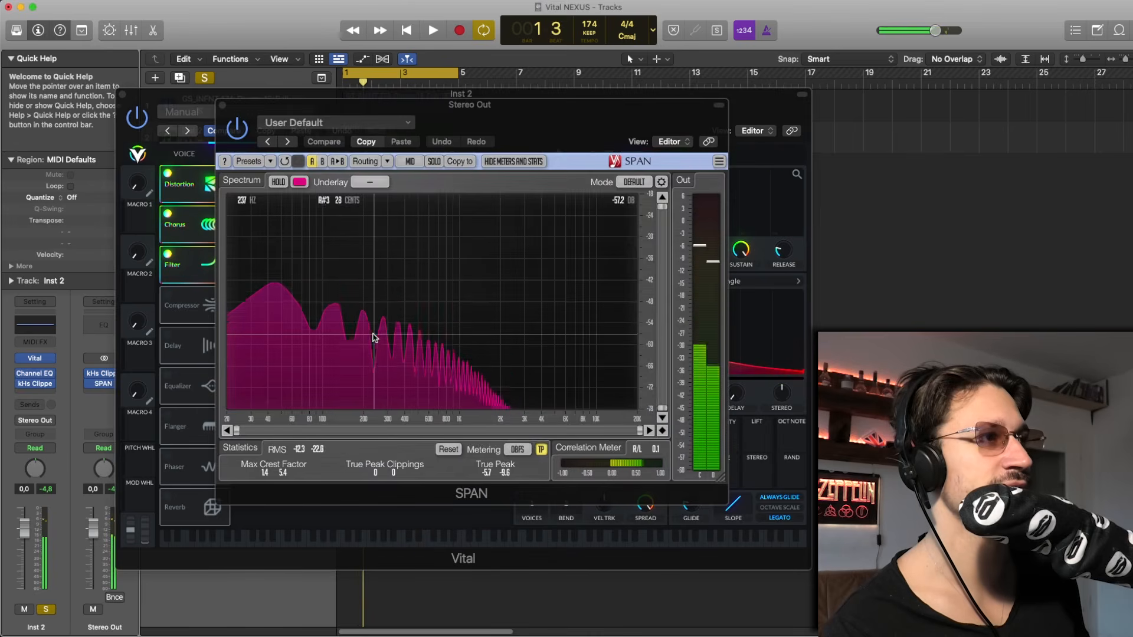
pyautogui.press('space')
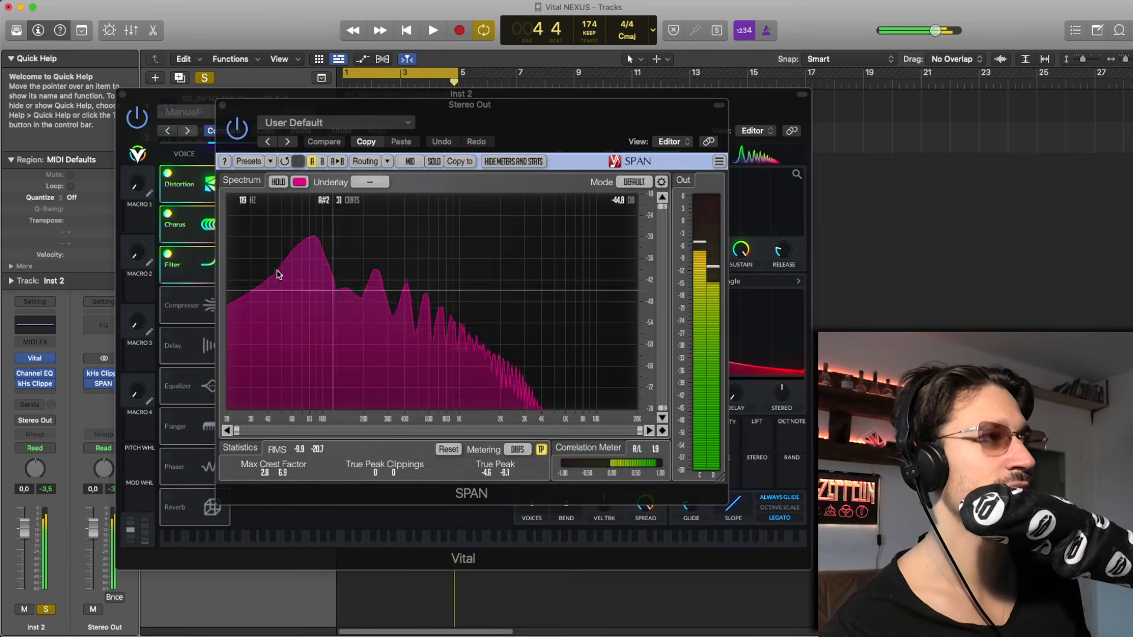
# Bypass Vital's filter effect and examine the same frequency area of the soloed bass in SPAN during playback.
pyautogui.click(167, 255)
pyautogui.press('space')
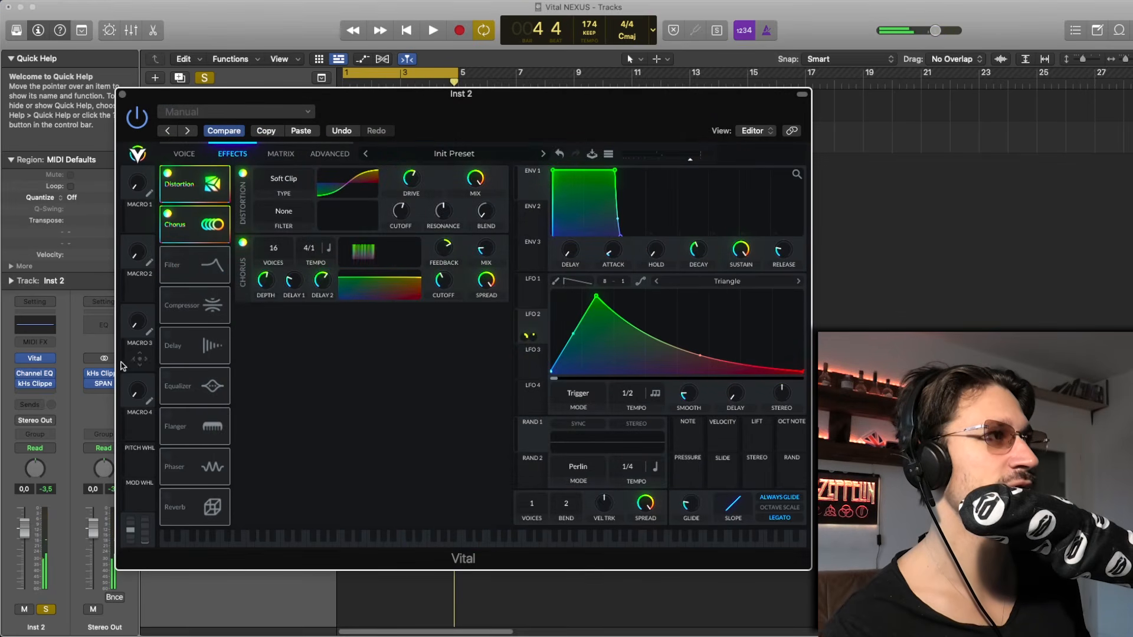
pyautogui.click(104, 385)
pyautogui.click(104, 388)
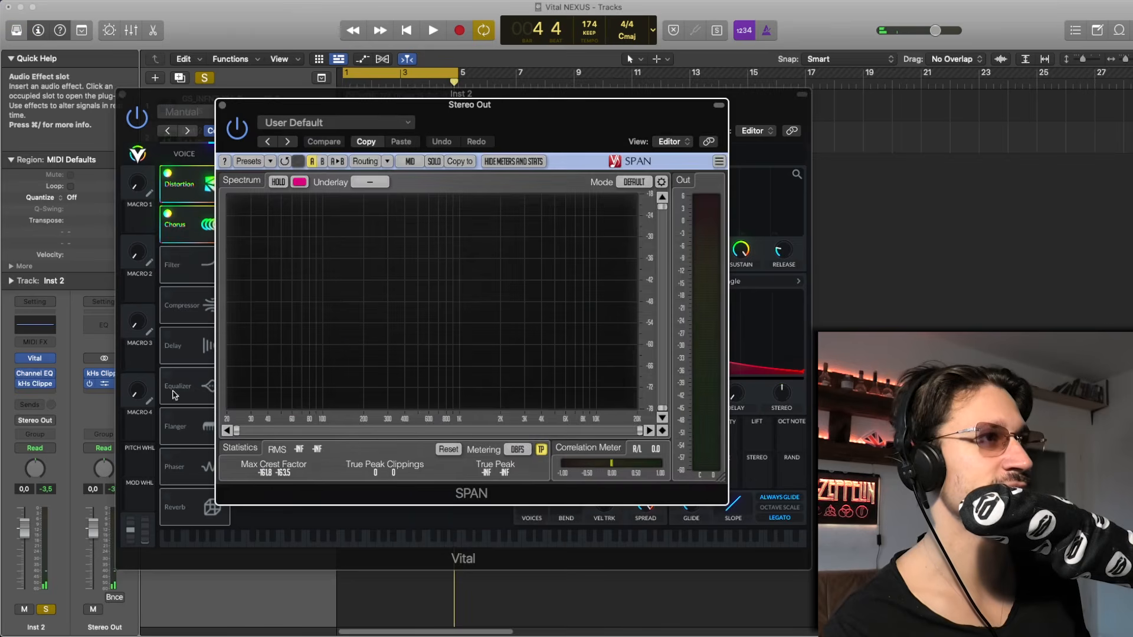
pyautogui.press('space')
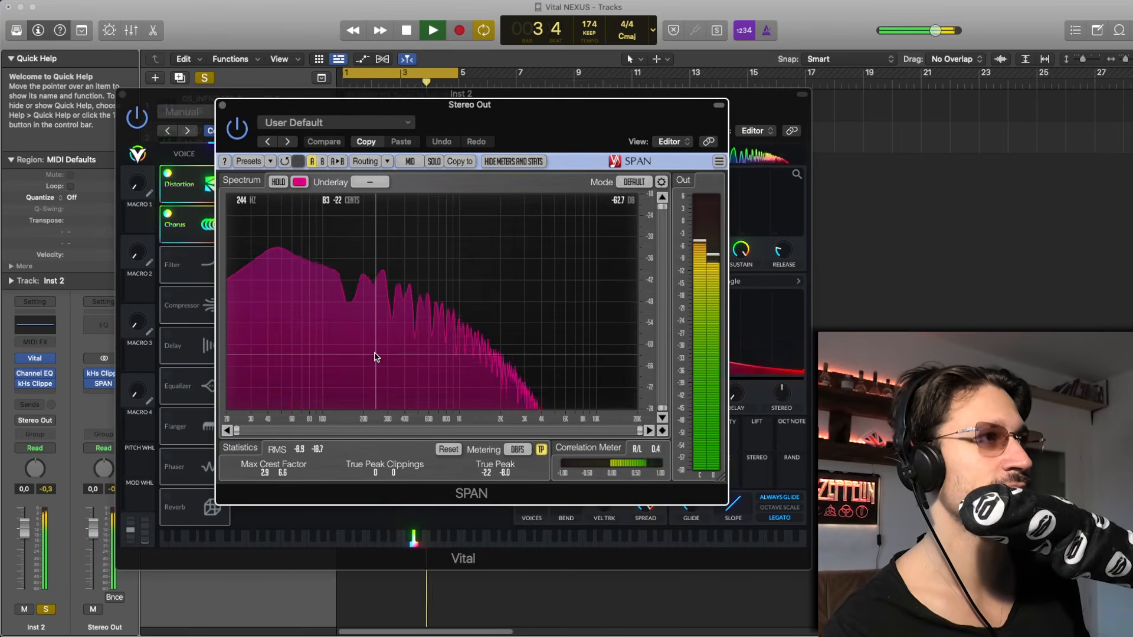
pyautogui.press('space')
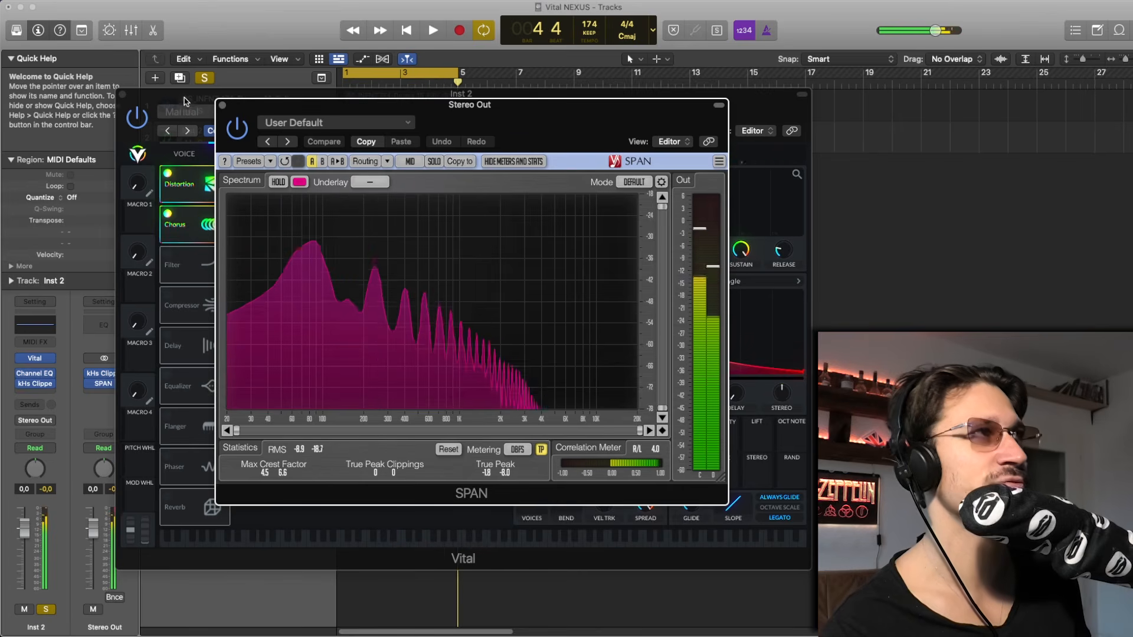
# Re-enable Vital's filter effect during playback and check the soloed bass spectrum again in SPAN.
pyautogui.click(185, 101)
pyautogui.press('space')
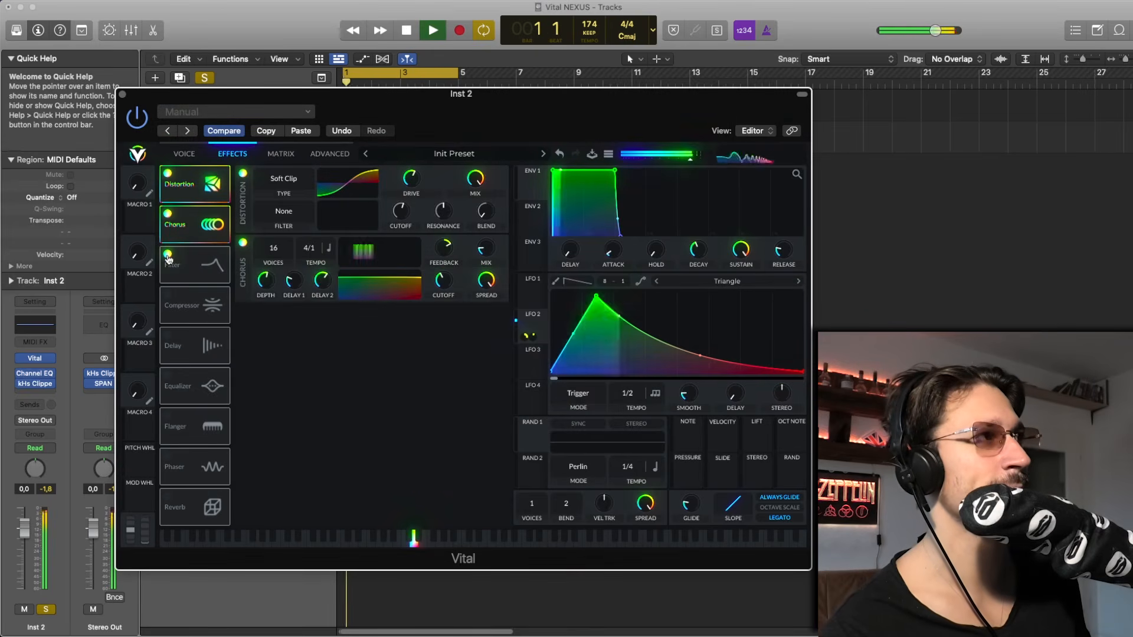
pyautogui.click(167, 254)
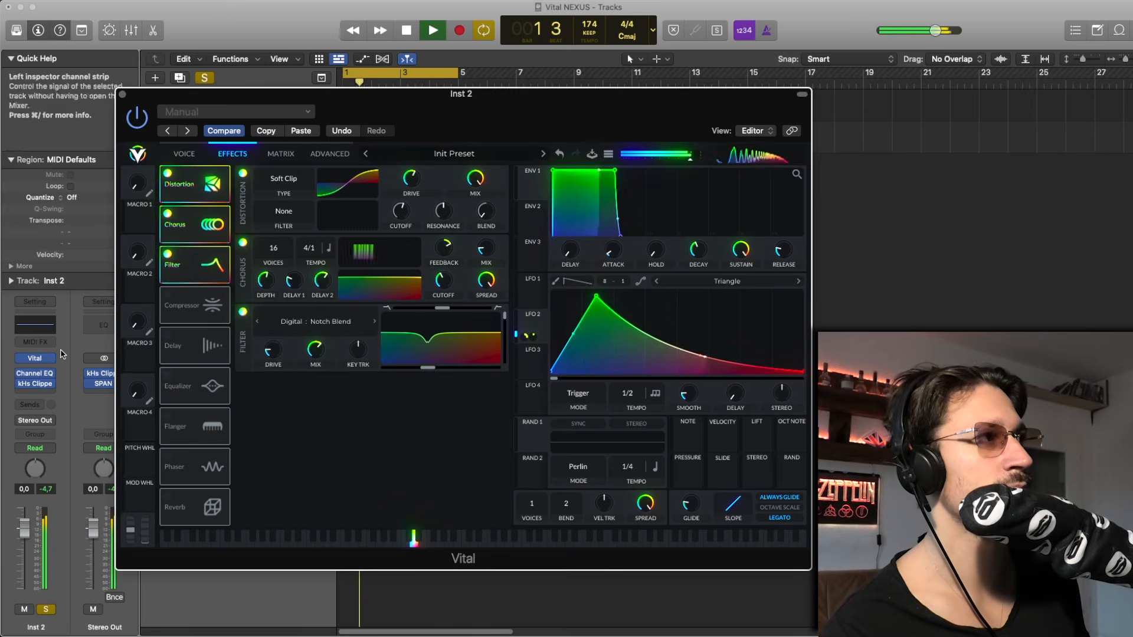
pyautogui.click(104, 384)
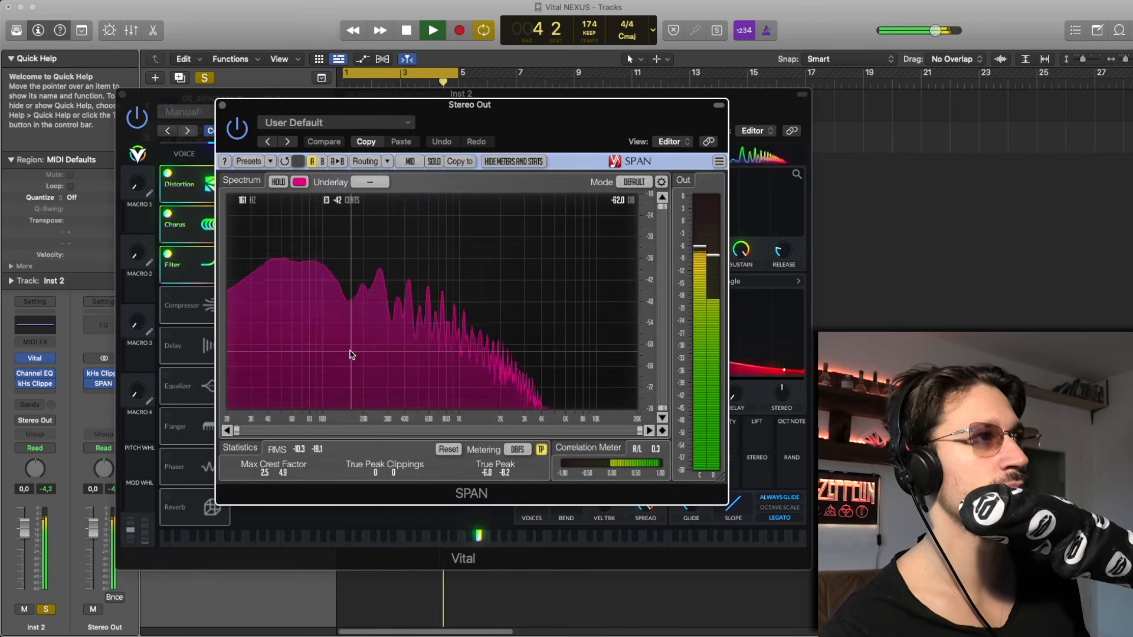
pyautogui.press('space')
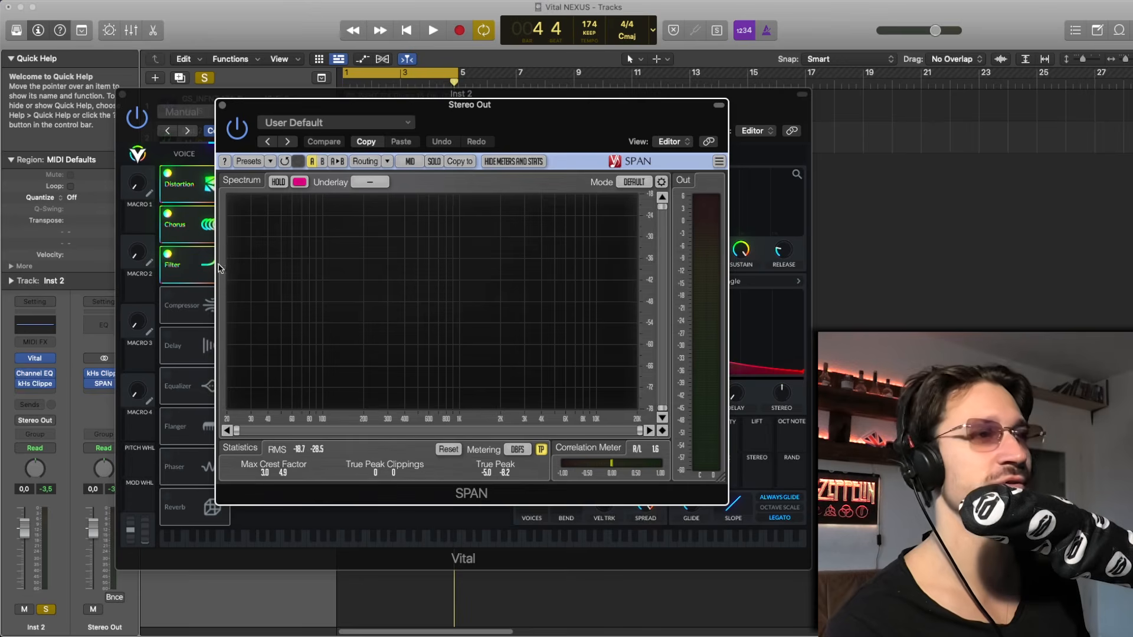
# Close SPAN and compare the soloed bass by ear with Vital's Notch Blend filter bypassed and enabled.
pyautogui.click(224, 107)
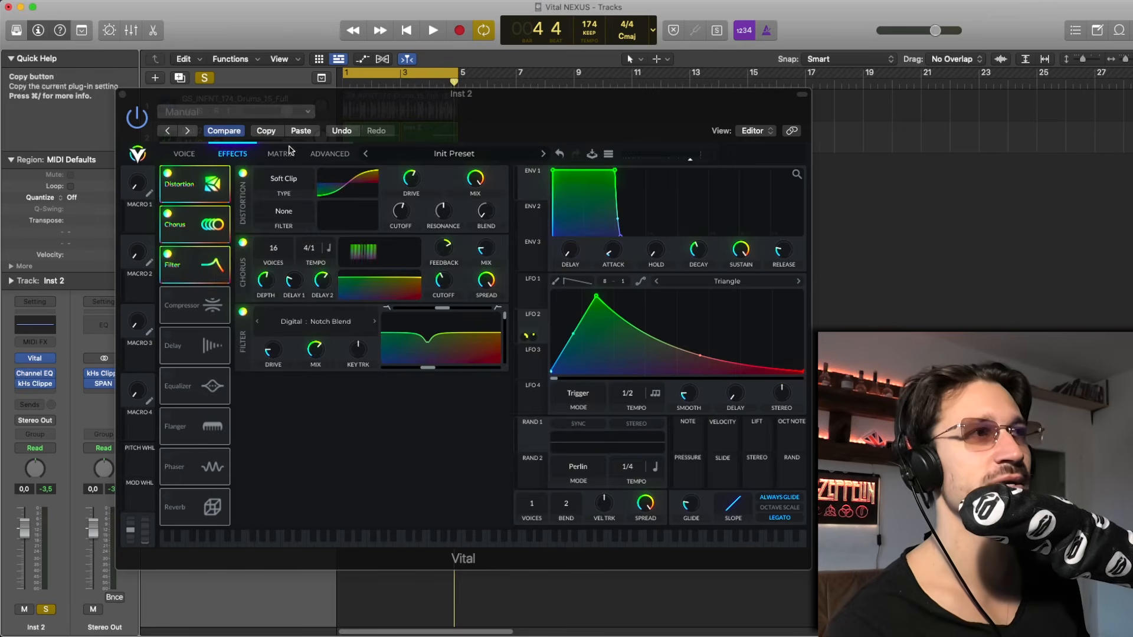
pyautogui.press('space')
pyautogui.click(243, 314)
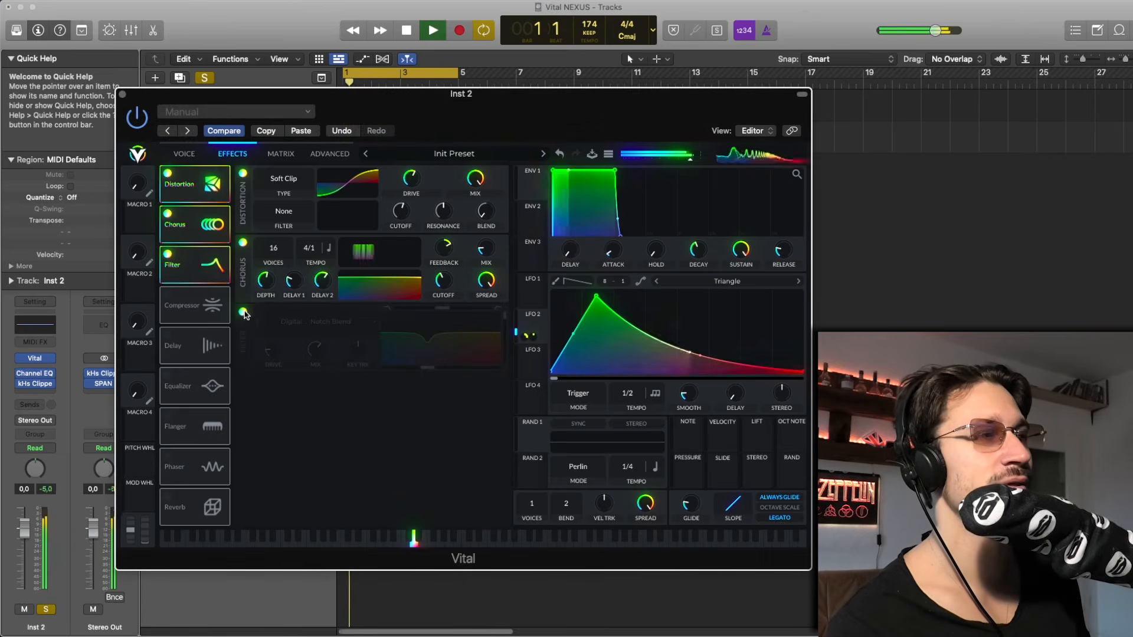
pyautogui.press('space')
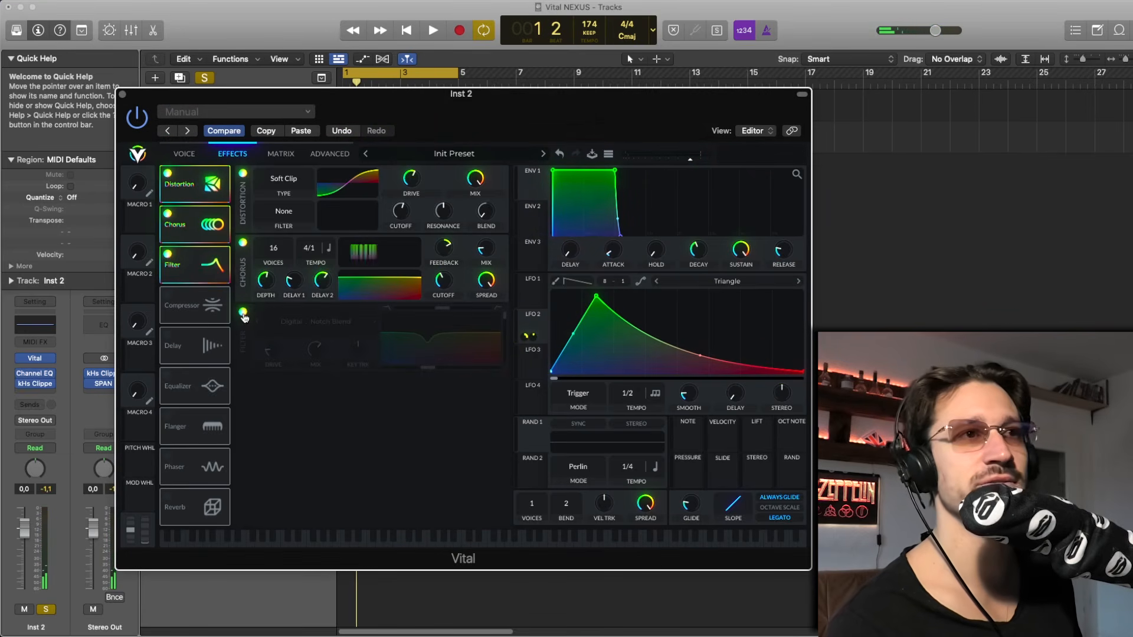
pyautogui.press('space')
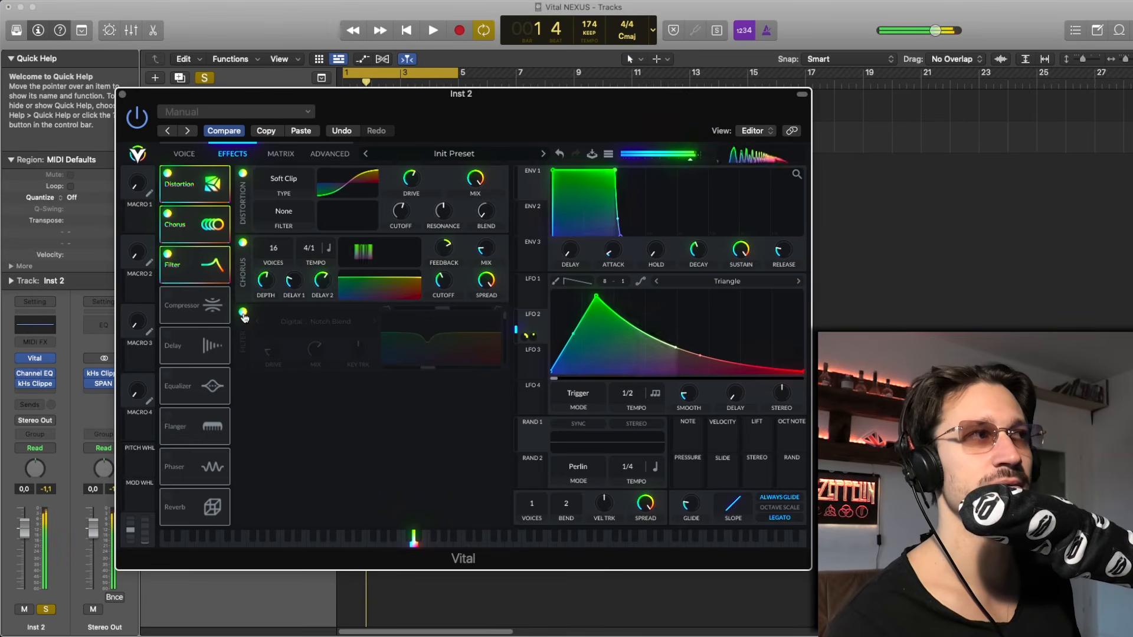
pyautogui.click(243, 313)
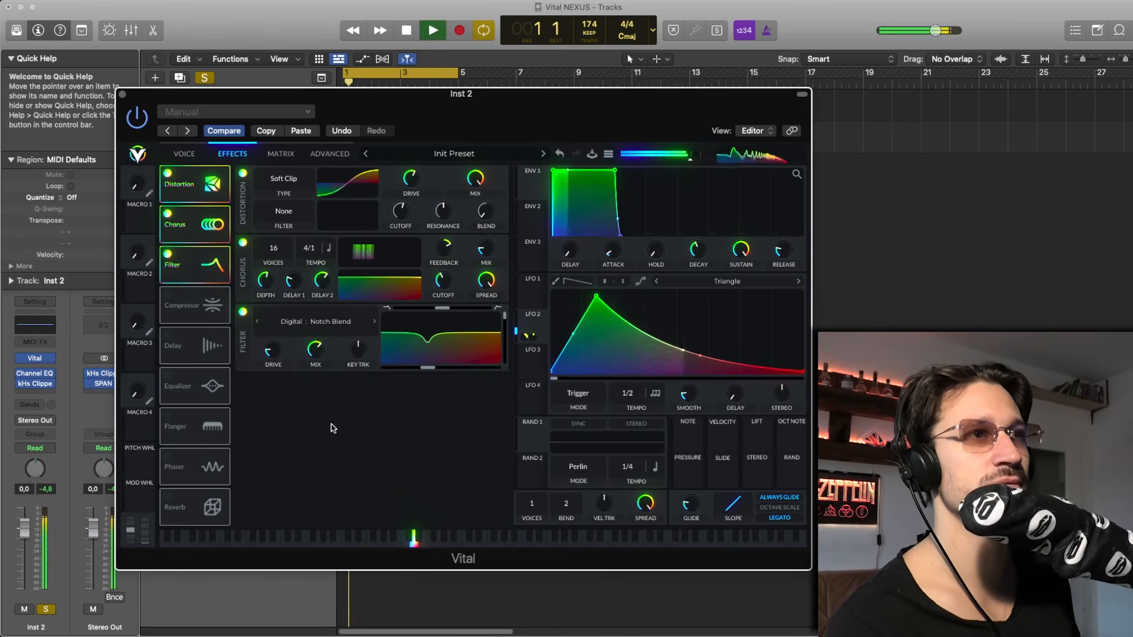
# Unsolo the bass track and compare the full loop with drums with Vital's filter effect bypassed and enabled.
pyautogui.click(51, 609)
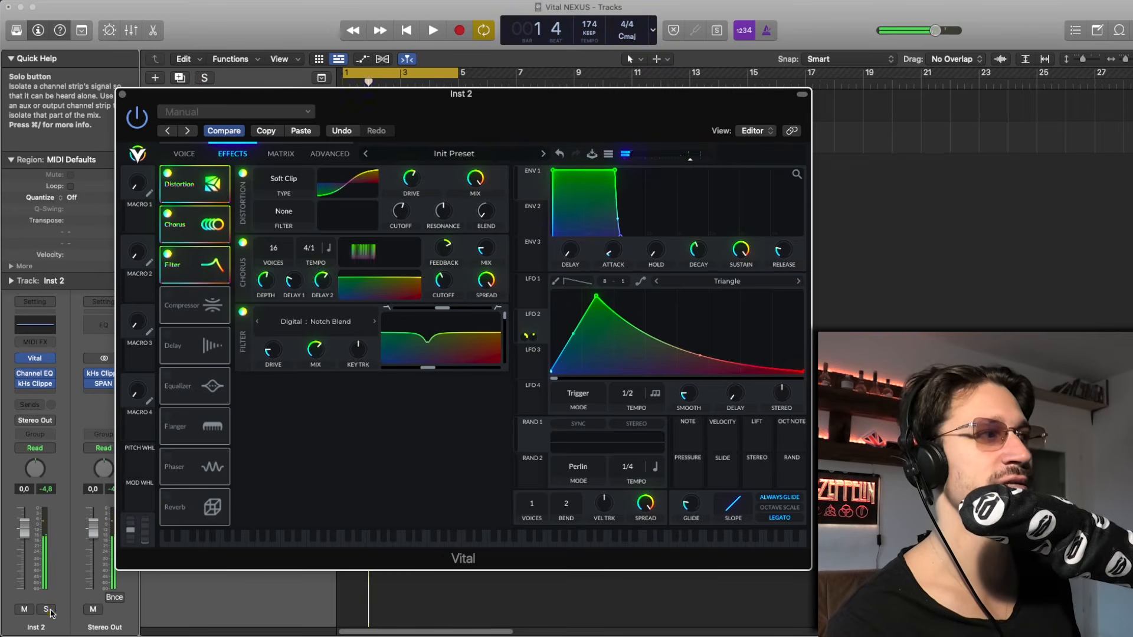
pyautogui.click(167, 256)
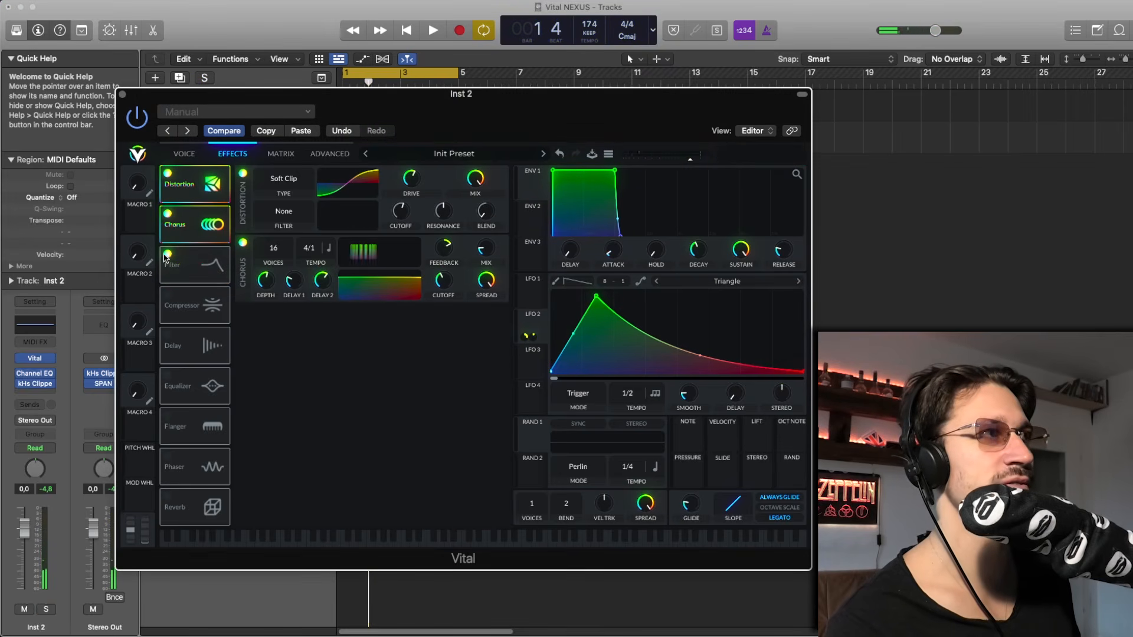
pyautogui.press('space')
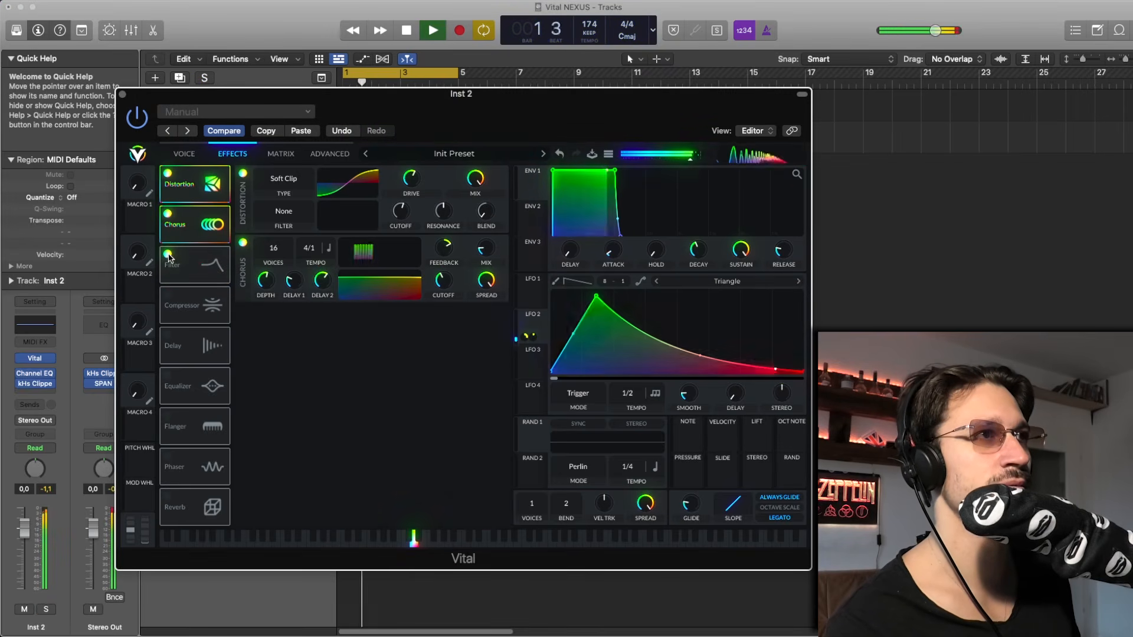
pyautogui.click(168, 256)
pyautogui.press('space')
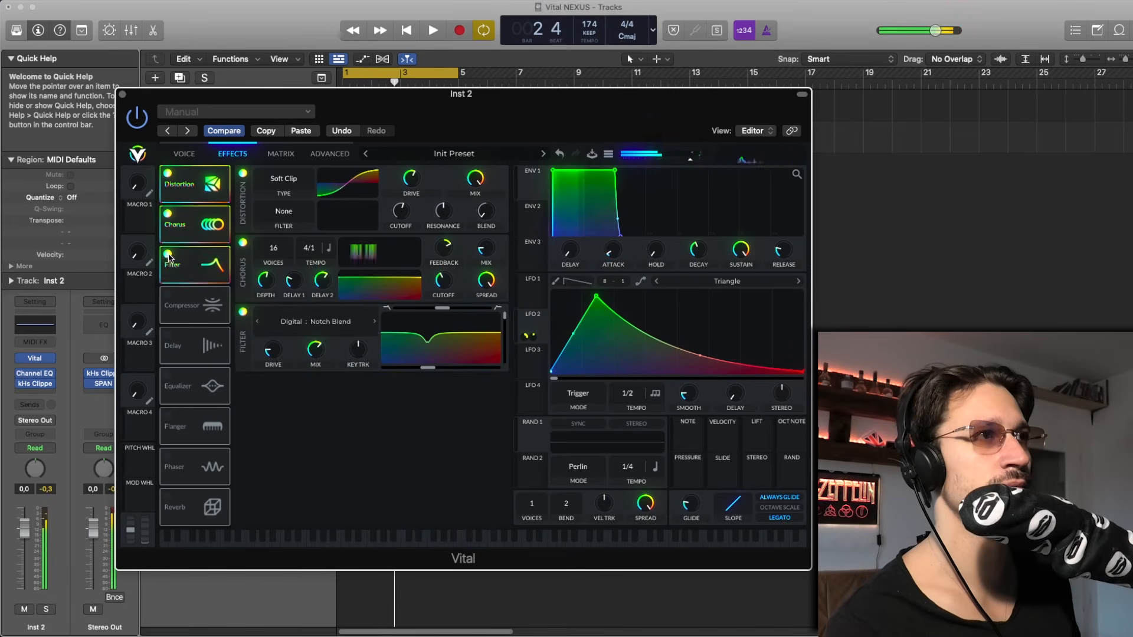
pyautogui.press('space')
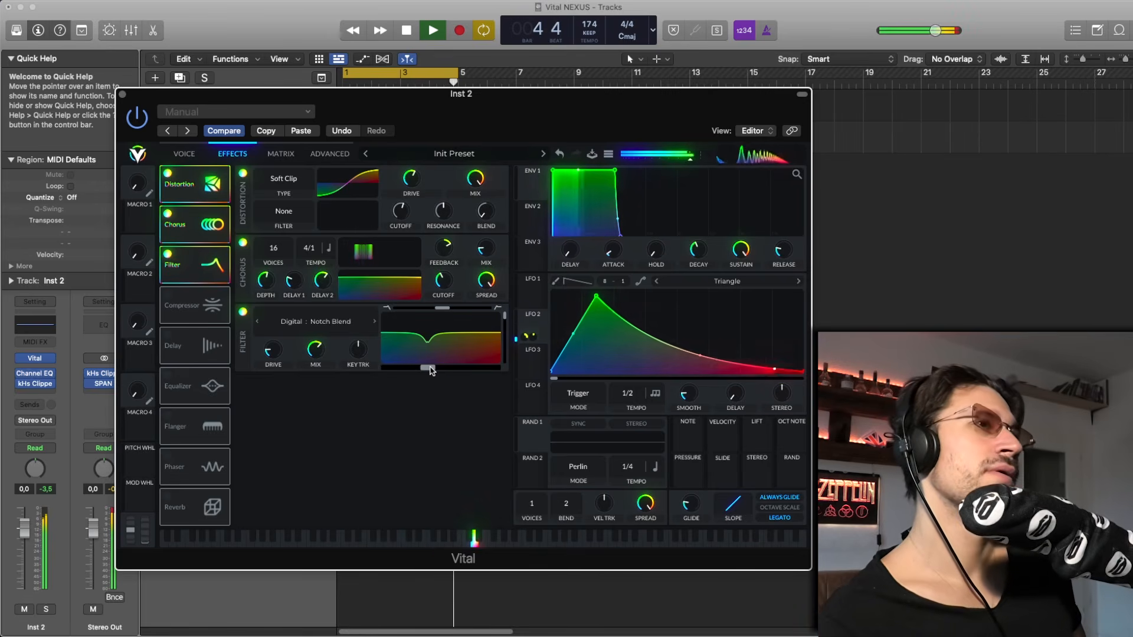
pyautogui.press('space')
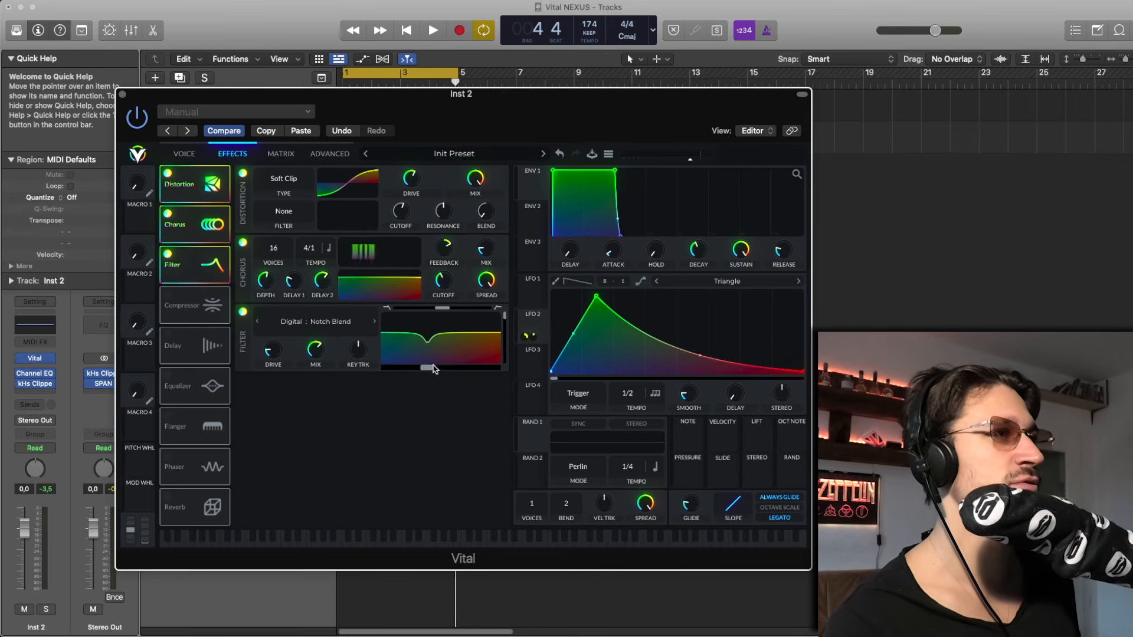
# Lower the Notch Blend filter's cutoff to about 92 Hz while the full loop plays.
pyautogui.press('space')
pyautogui.moveTo(431, 370); pyautogui.dragTo(415, 370)
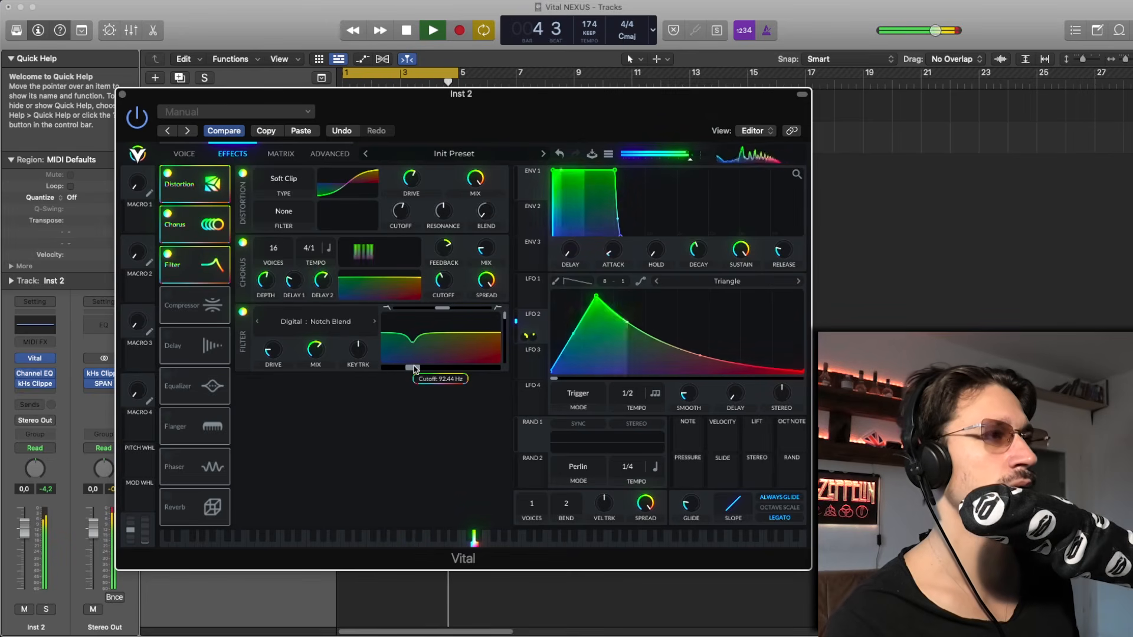
pyautogui.press('space')
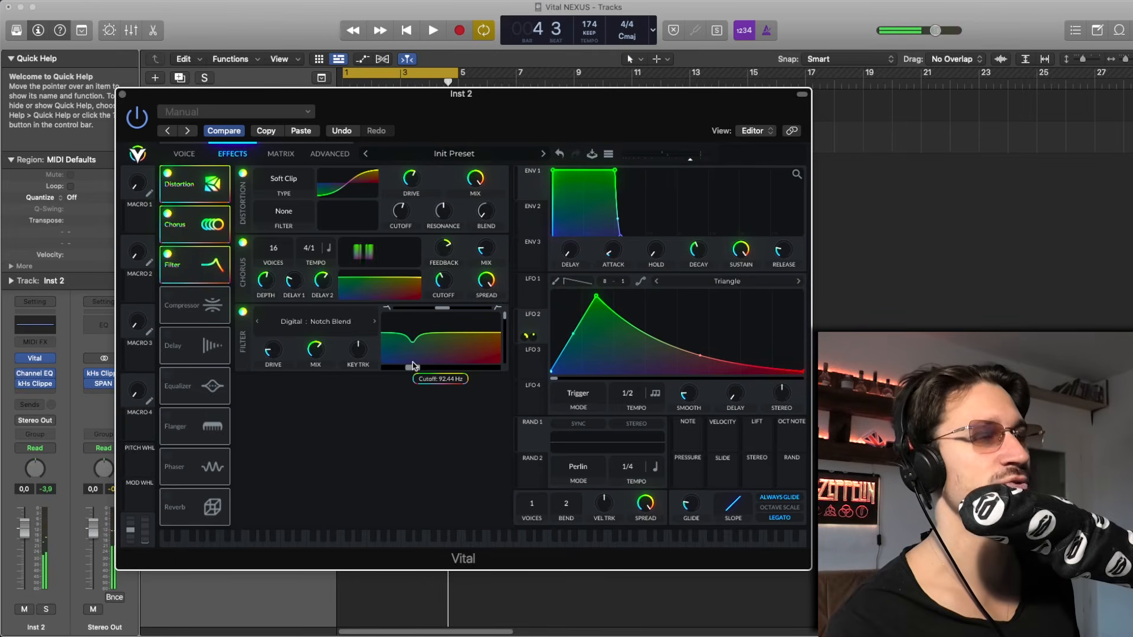
# Compare the full loop with the low-cutoff notch filter bypassed and re-enabled during playback.
pyautogui.press('space')
pyautogui.click(242, 312)
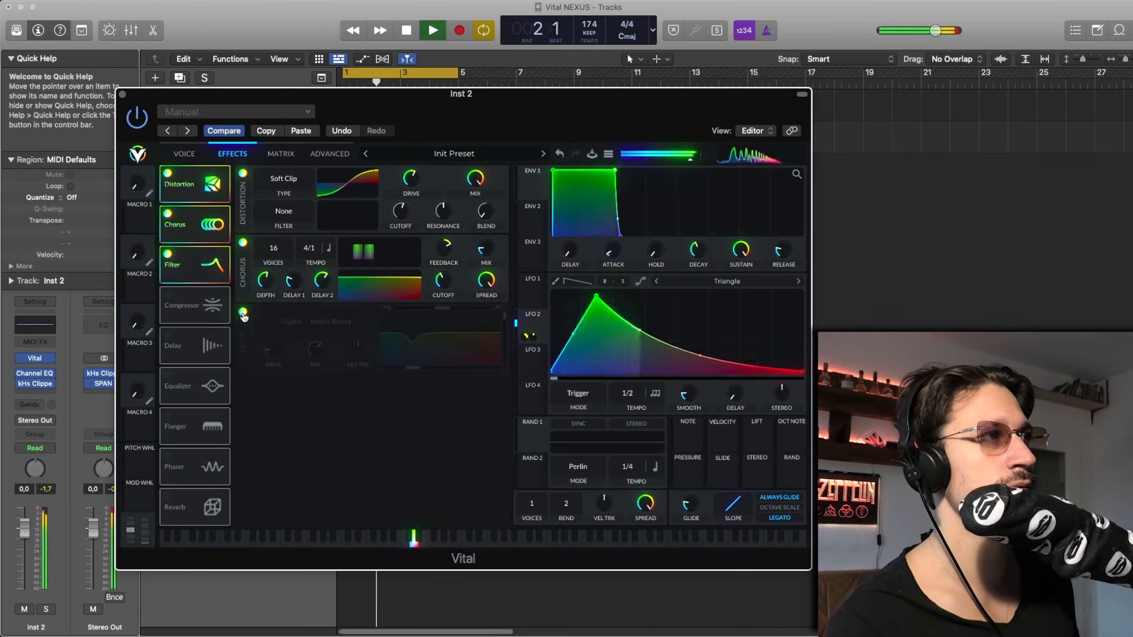
pyautogui.click(243, 313)
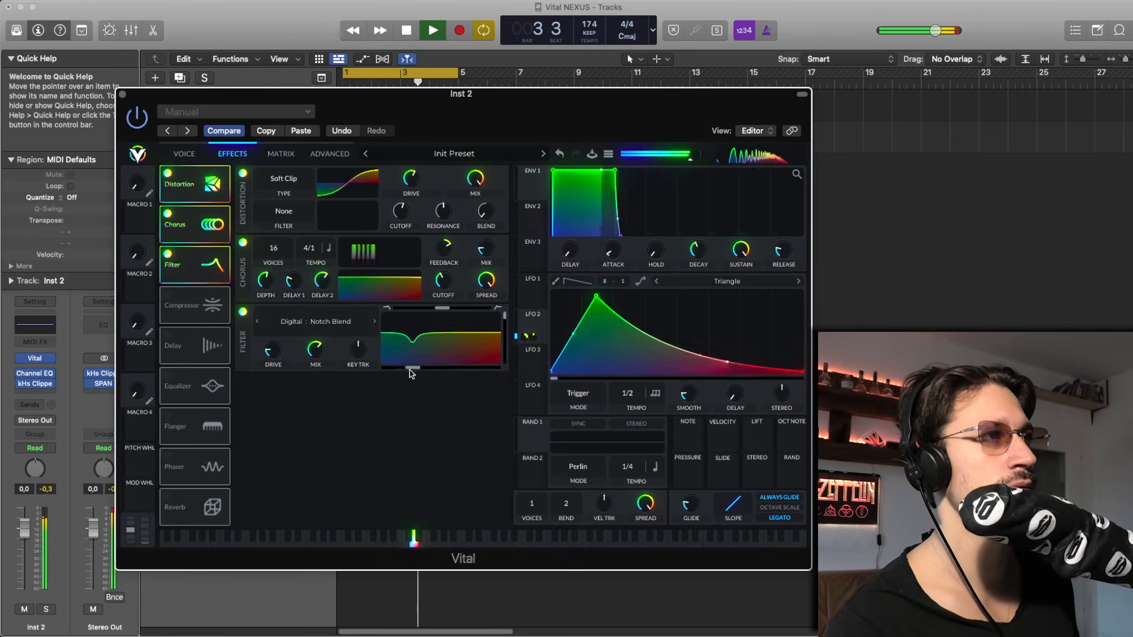
pyautogui.press('space')
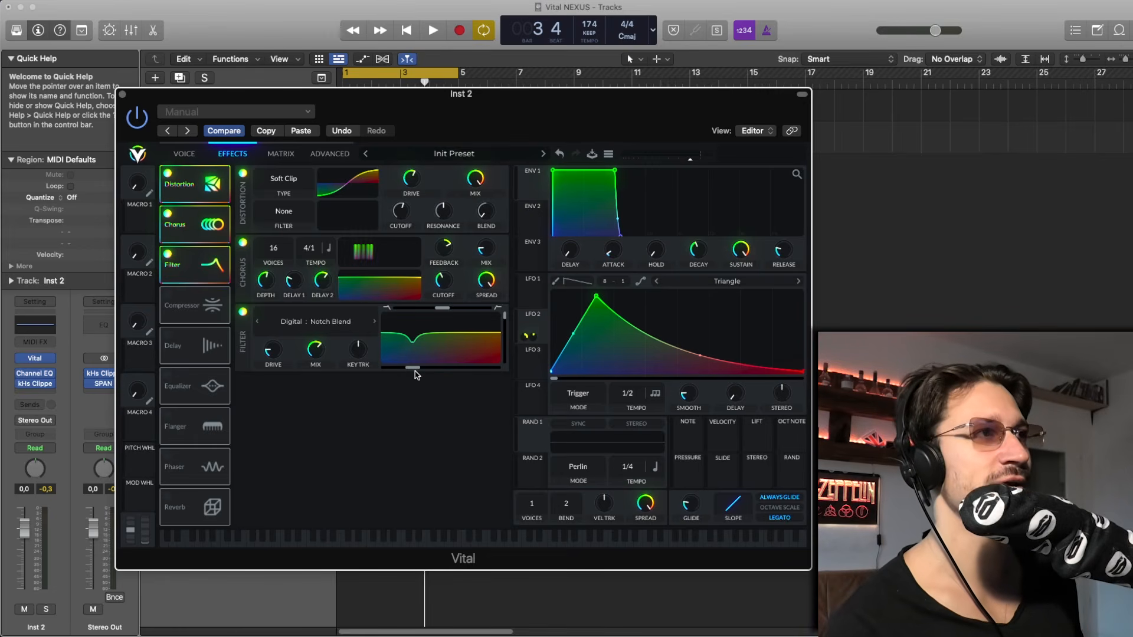
# Raise the notch filter's cutoff to about 315 Hz, and lower it to about 217 Hz while auditioning the loop.
pyautogui.moveTo(414, 370); pyautogui.dragTo(417, 371)
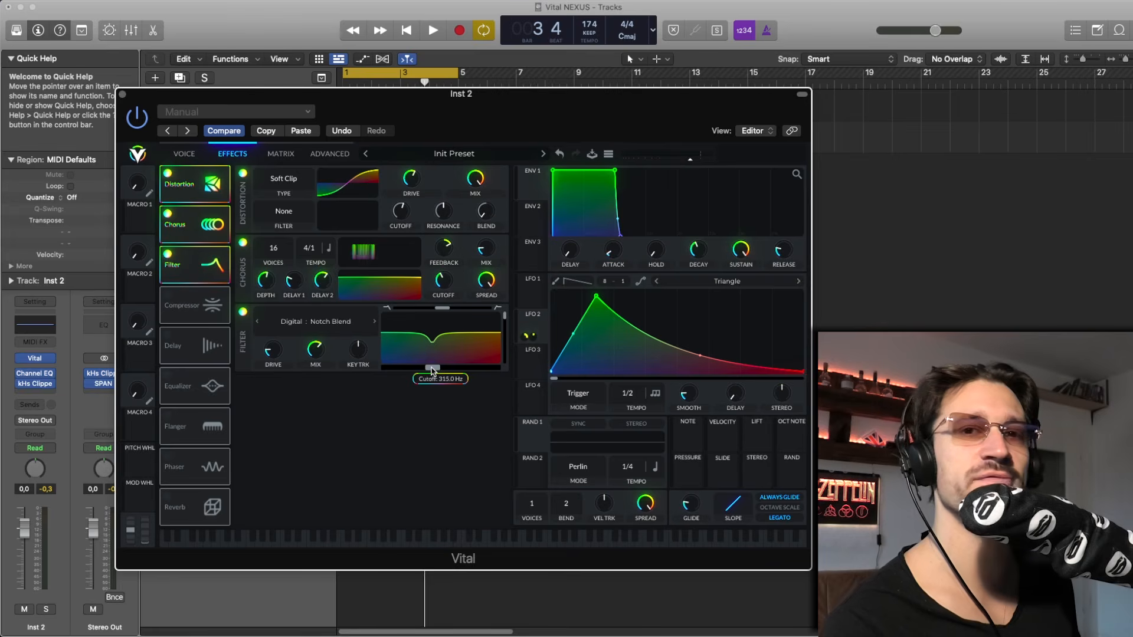
pyautogui.press('space')
pyautogui.moveTo(429, 371); pyautogui.dragTo(430, 367)
pyautogui.press('space')
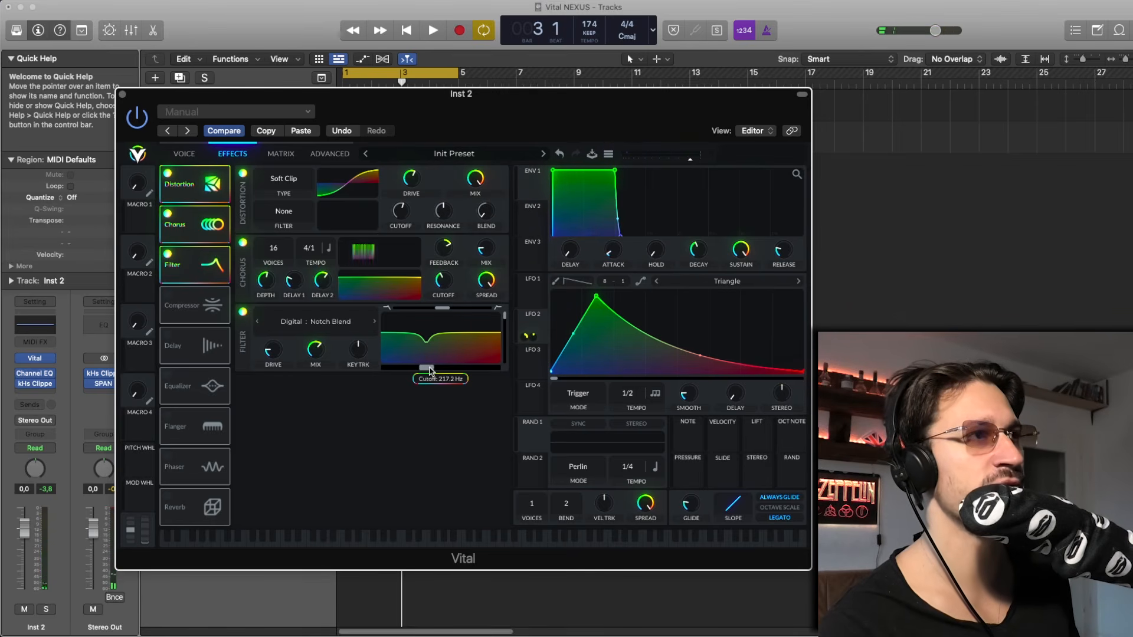
# Set the notch filter's cutoff to about 271.5 Hz while listening to the full loop.
pyautogui.press('space')
pyautogui.moveTo(430, 369); pyautogui.dragTo(433, 370)
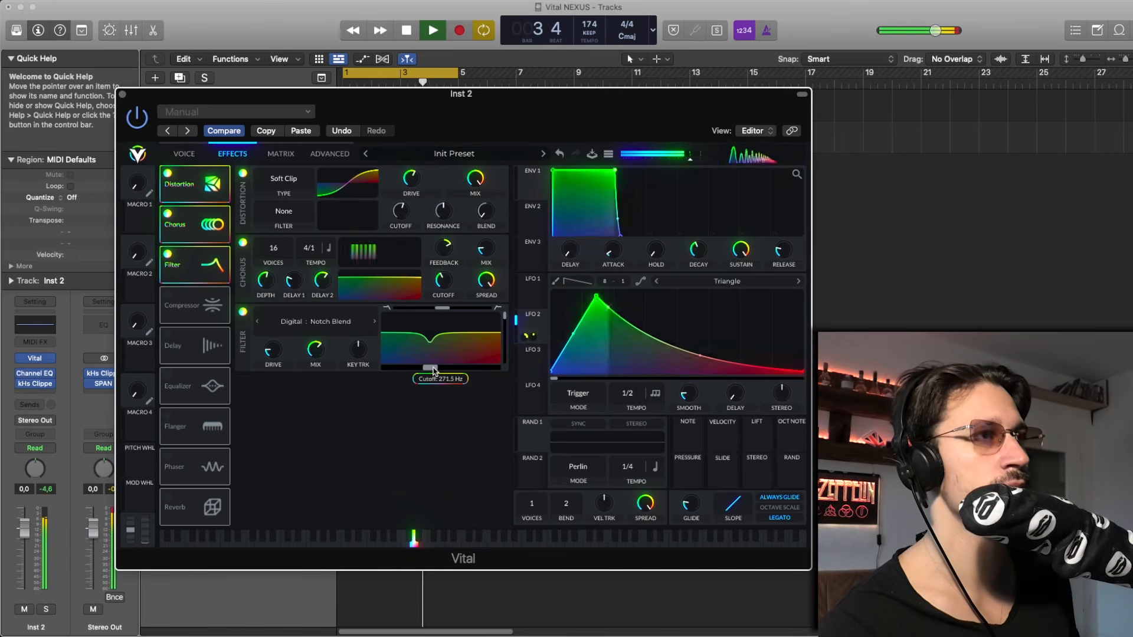
pyautogui.press('space')
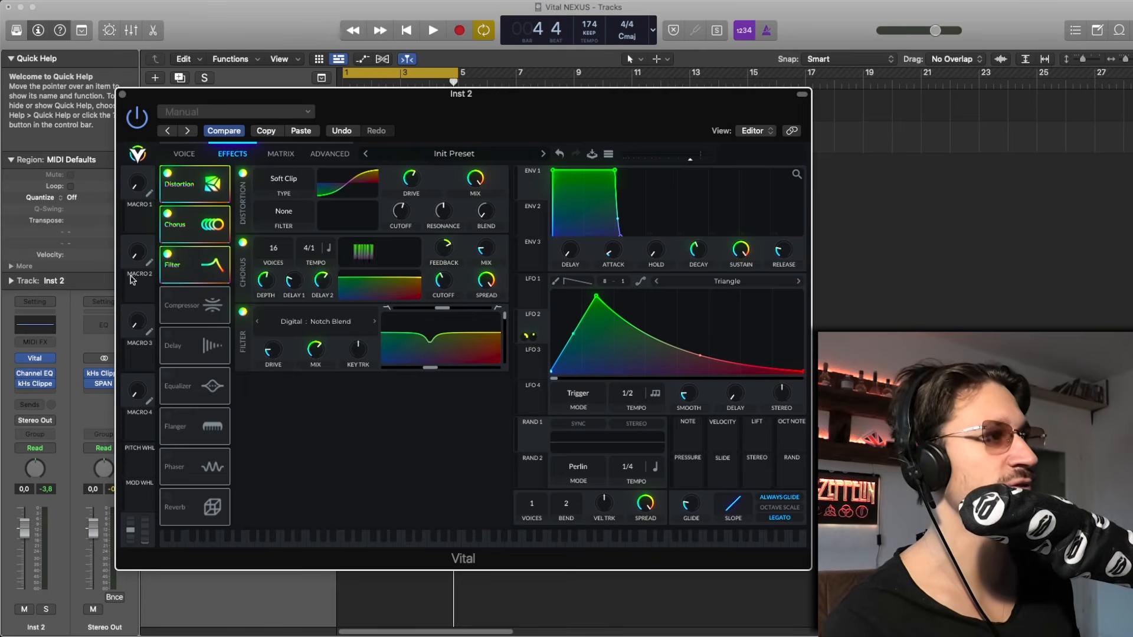
# Play the loop, reopen Vital to fine-tune the notch filter's cutoff to about 252 Hz, and close the plug-in window.
pyautogui.click(122, 95)
pyautogui.press('space')
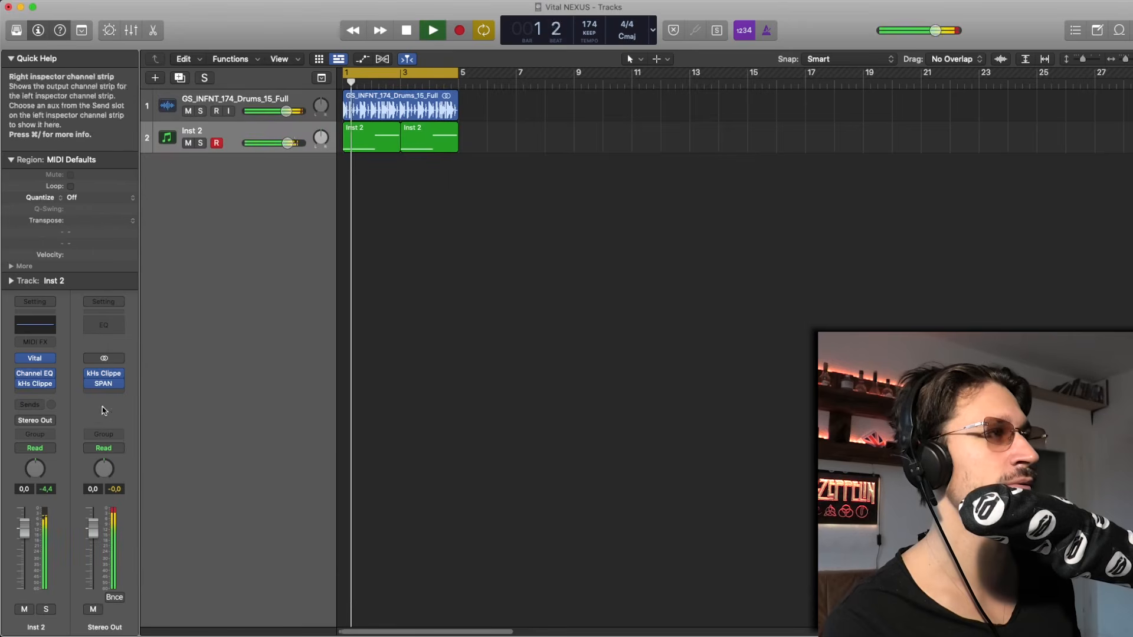
pyautogui.click(28, 361)
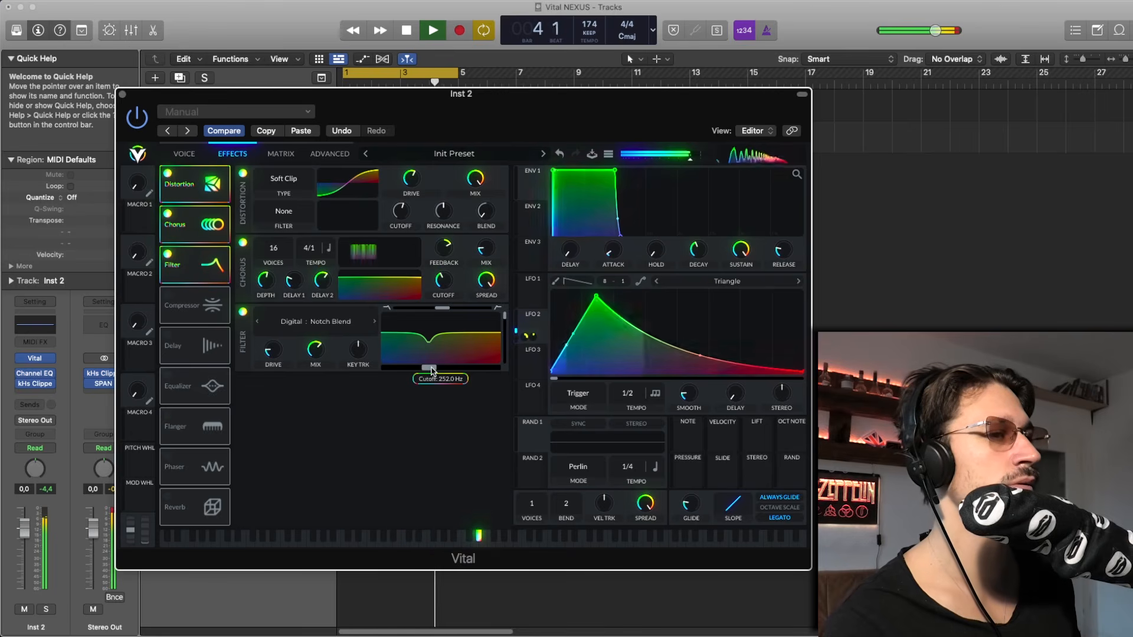
pyautogui.press('space')
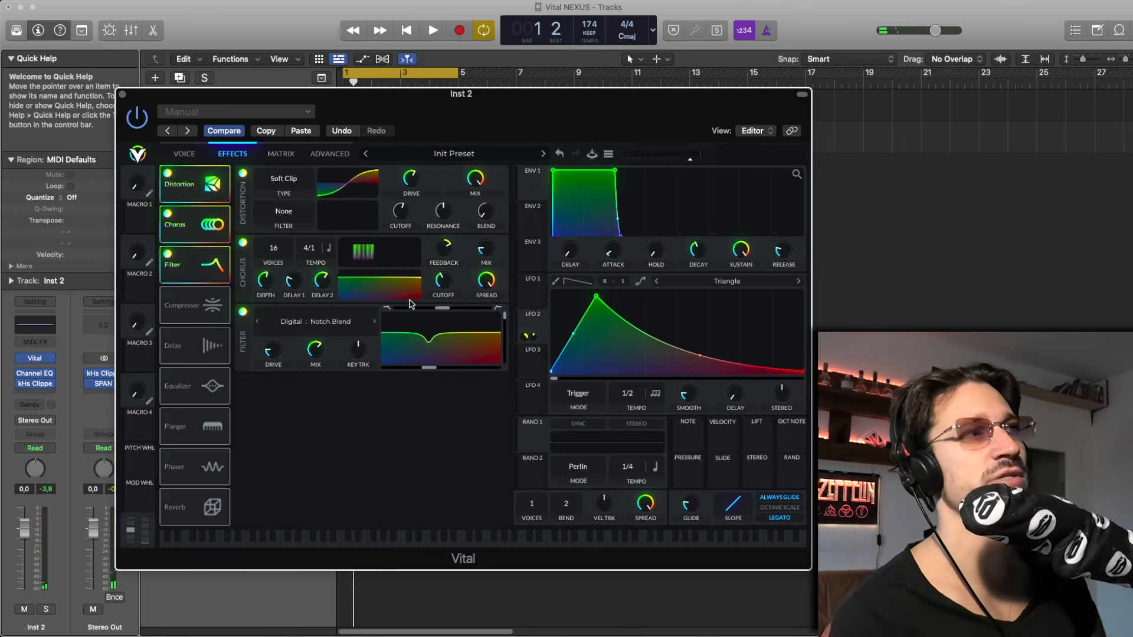
pyautogui.click(122, 94)
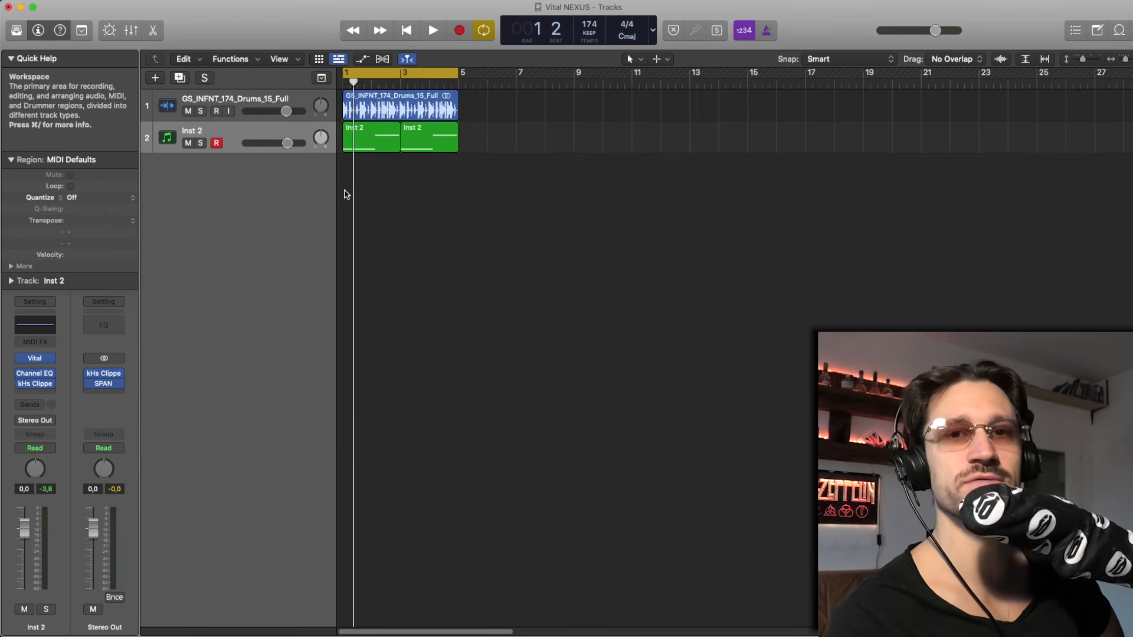
# Solo the Inst 2 track, and view Vital's oscillator page before returning to its effects page.
pyautogui.click(35, 359)
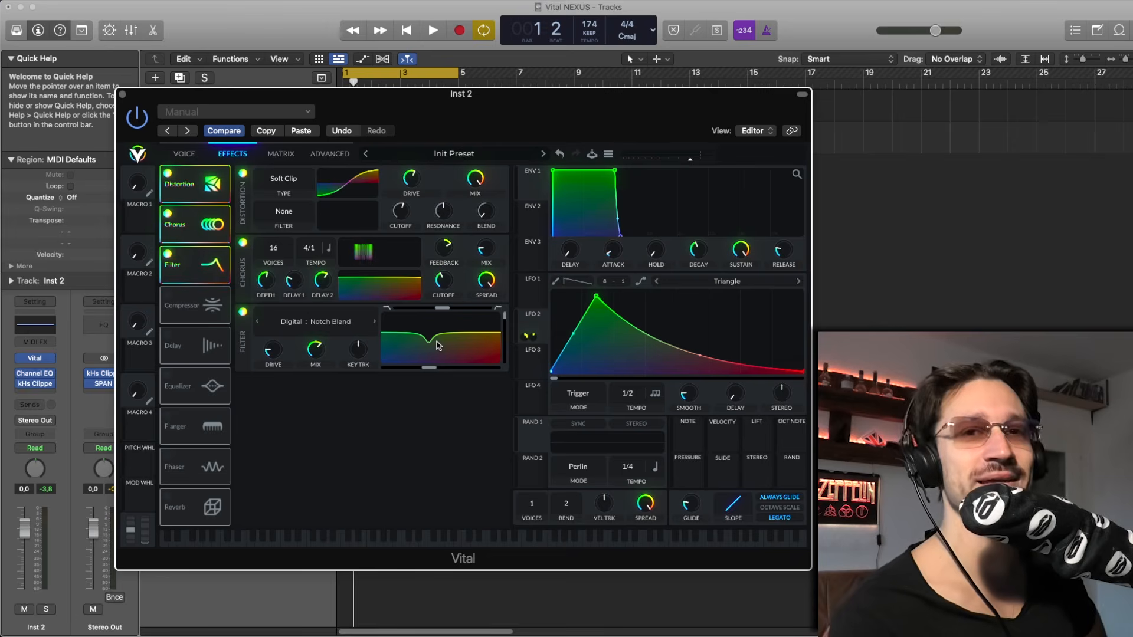
pyautogui.click(123, 94)
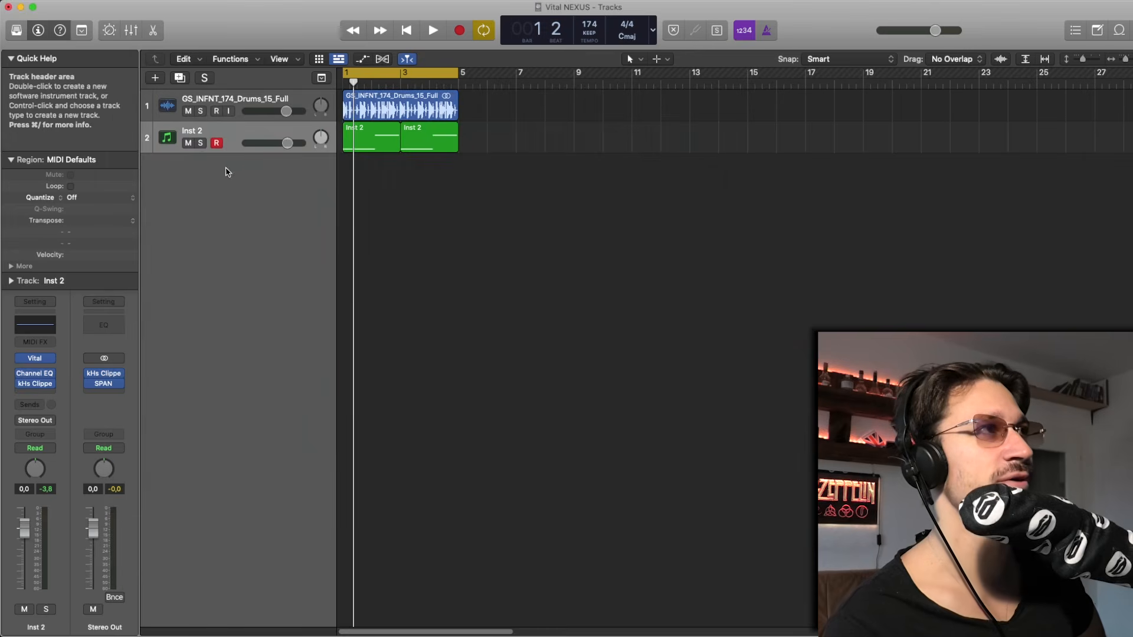
pyautogui.click(200, 143)
pyautogui.click(40, 361)
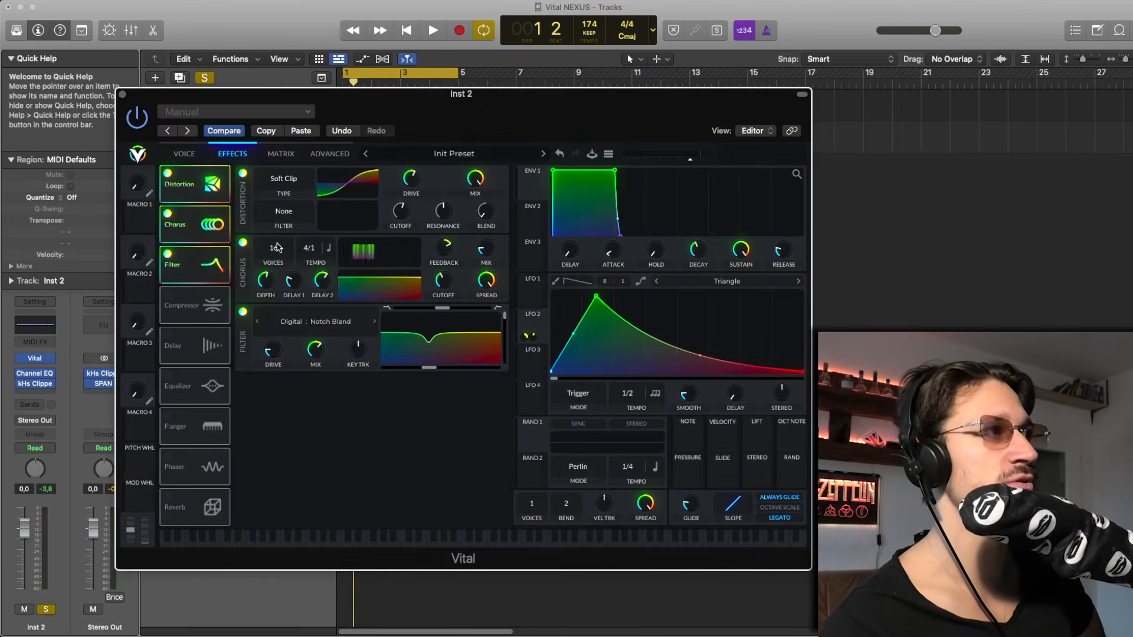
pyautogui.click(183, 153)
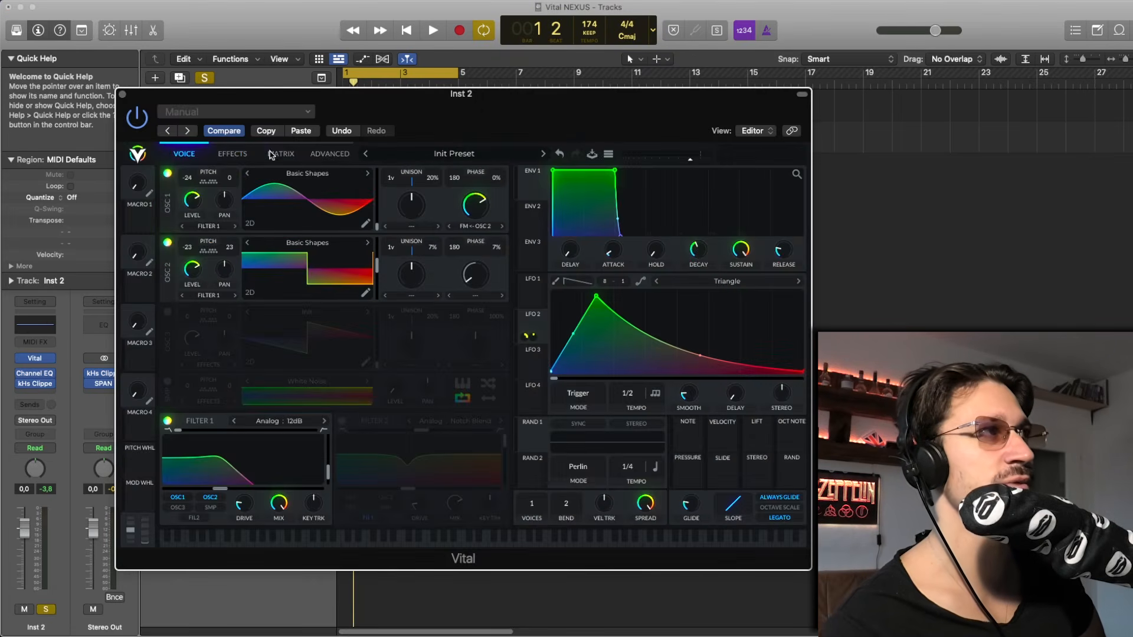
pyautogui.click(232, 155)
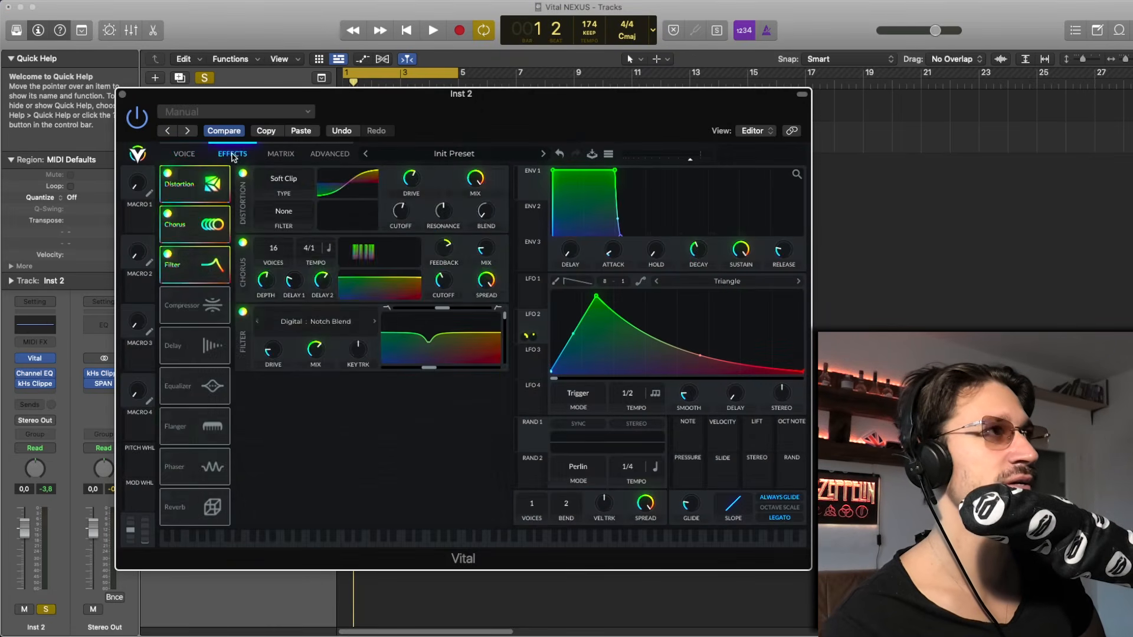
# Bypass the notch filter and play the soloed patch to examine its unfiltered low end in SPAN.
pyautogui.click(243, 312)
pyautogui.press('space')
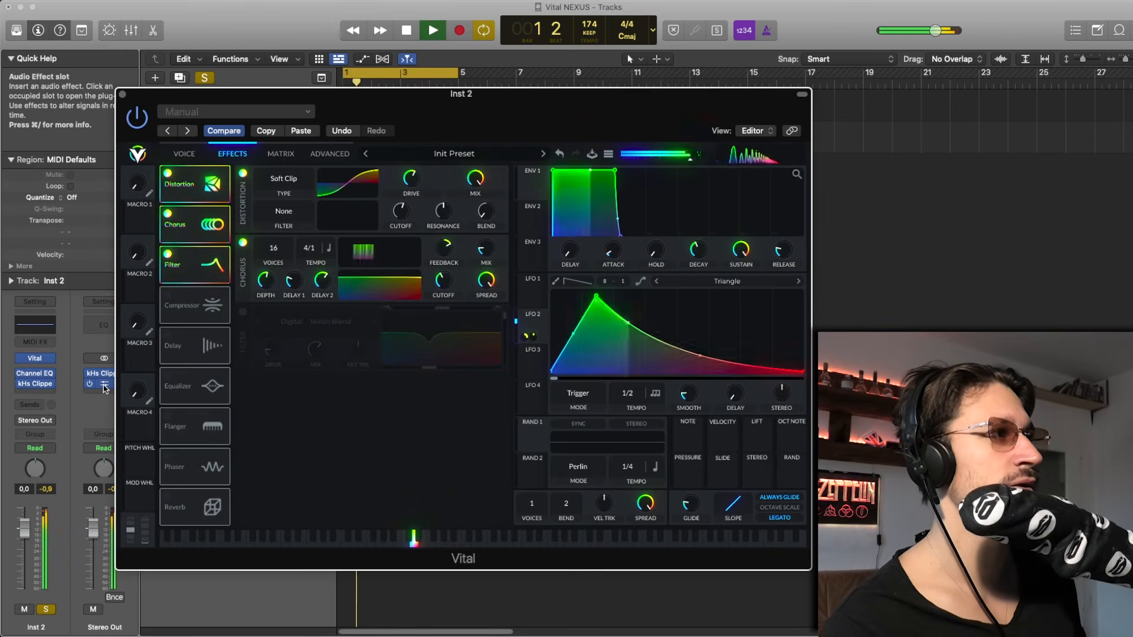
pyautogui.click(104, 385)
pyautogui.press('space')
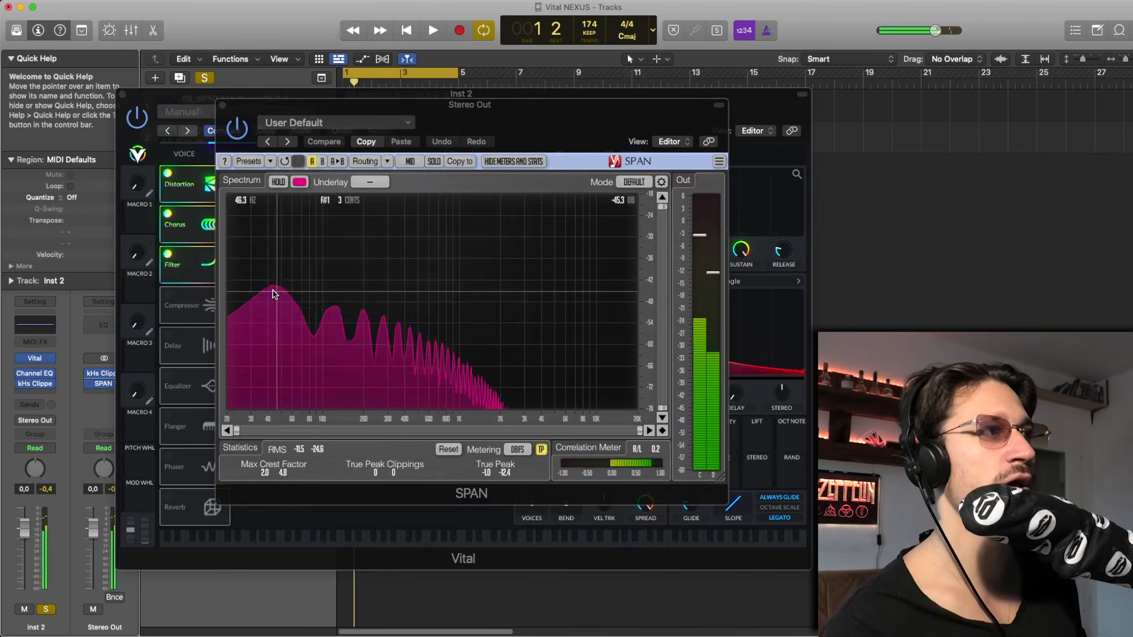
pyautogui.press('space')
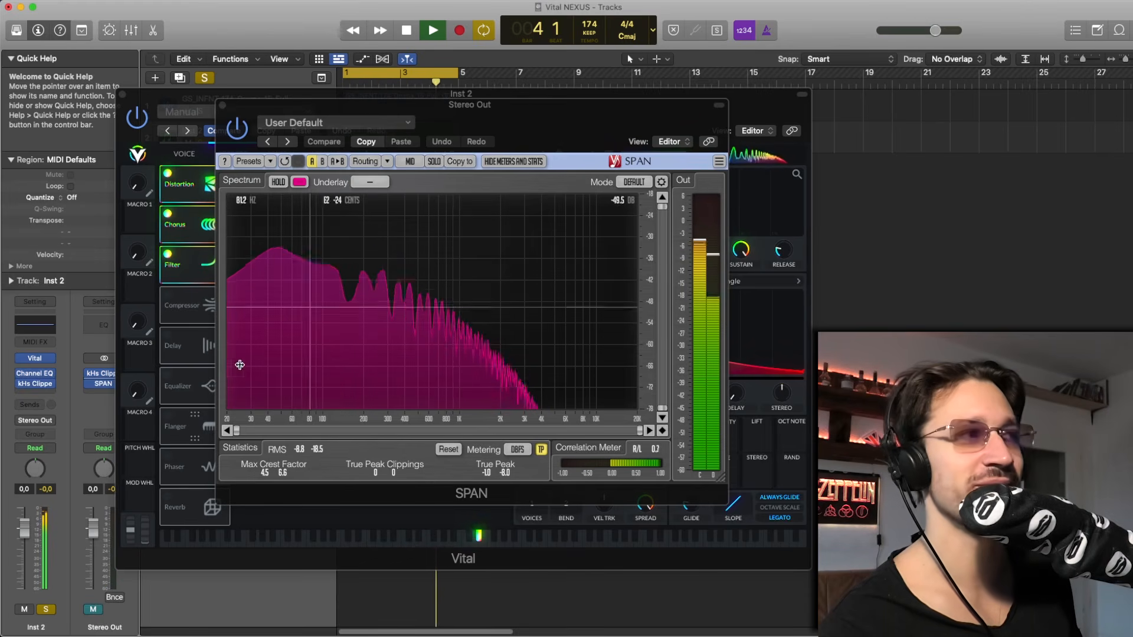
pyautogui.click(95, 610)
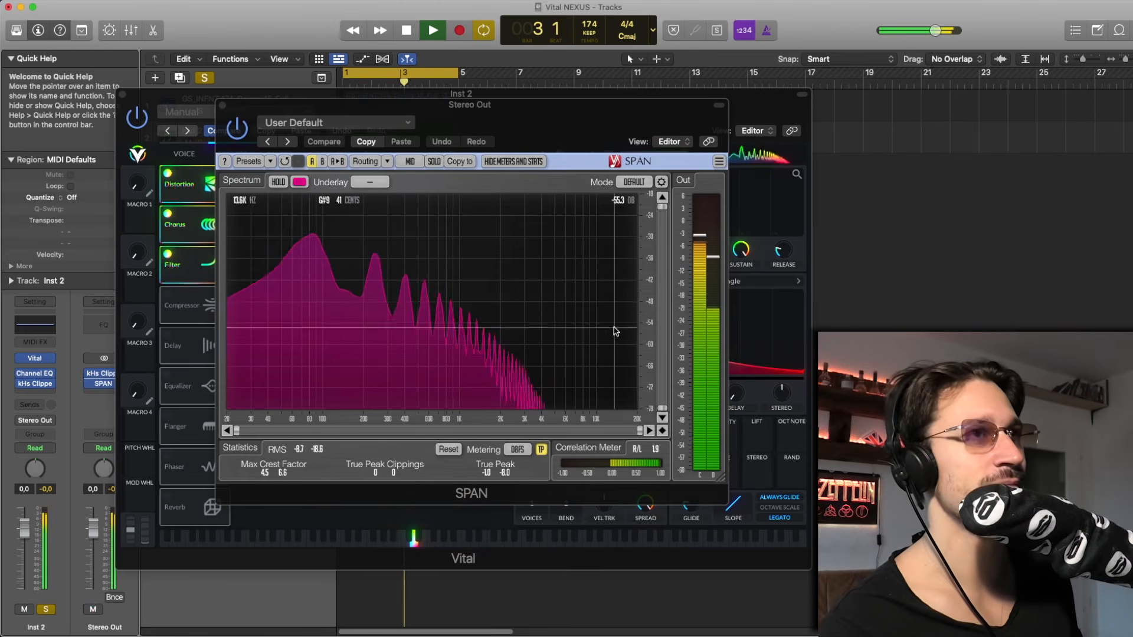
# Re-enable the notch filter and play the soloed patch to examine its filtered low end in SPAN.
pyautogui.click(758, 101)
pyautogui.press('space')
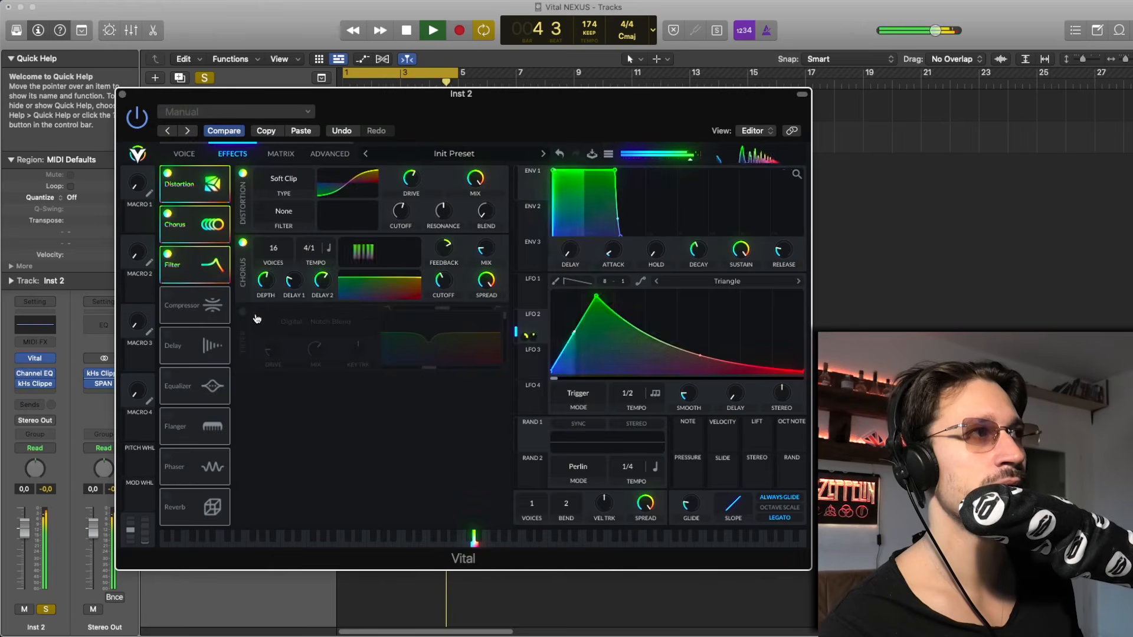
pyautogui.click(242, 312)
pyautogui.press('space')
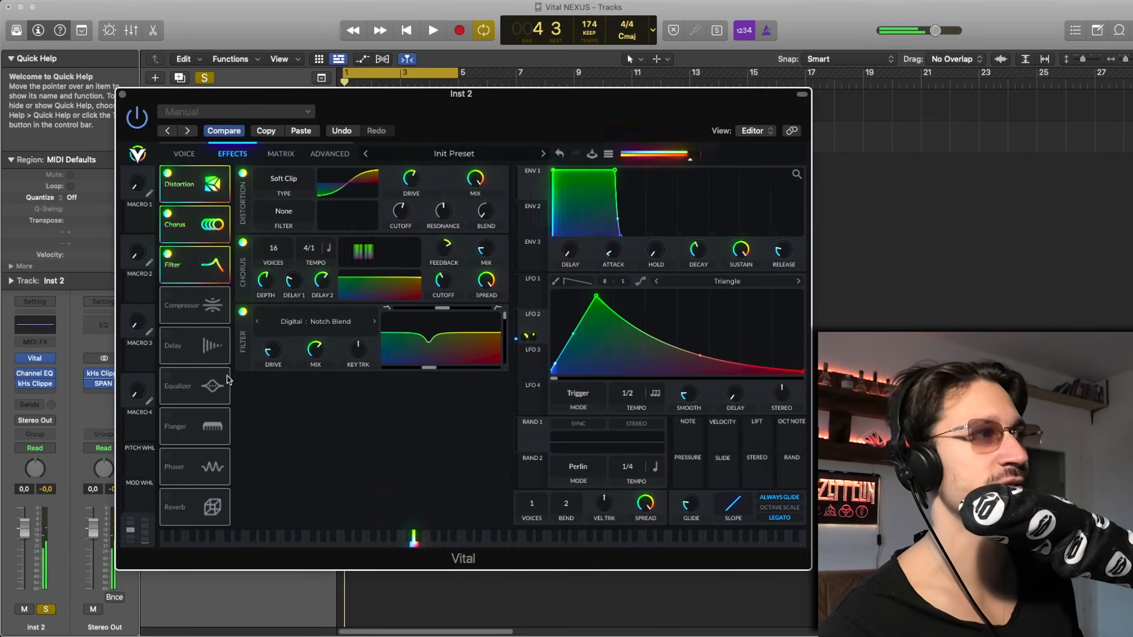
pyautogui.click(104, 383)
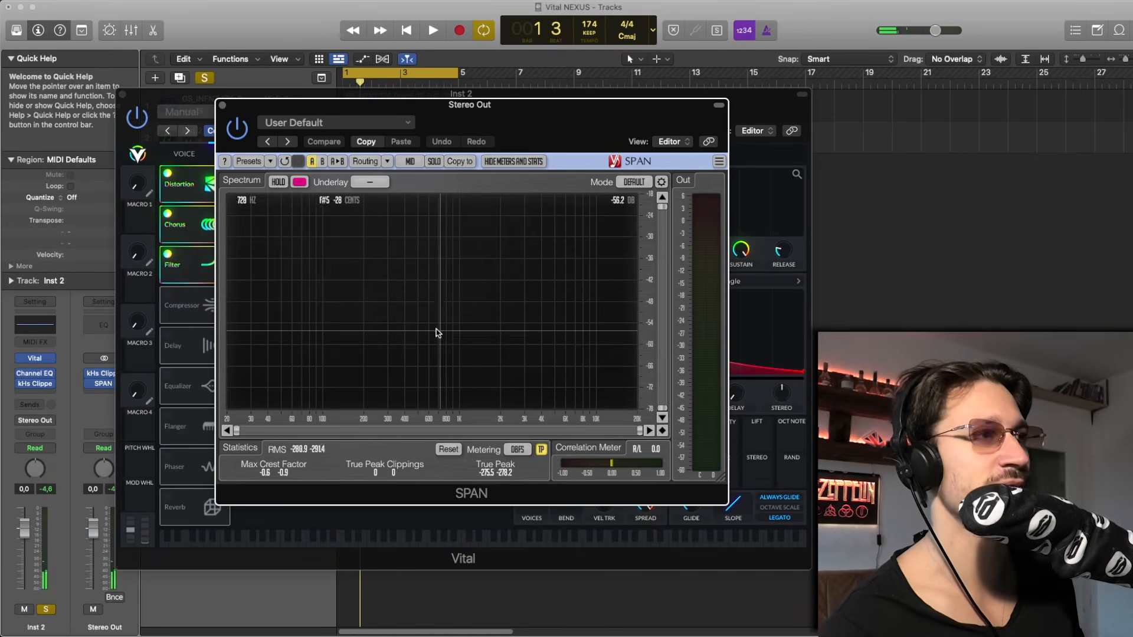
pyautogui.press('space')
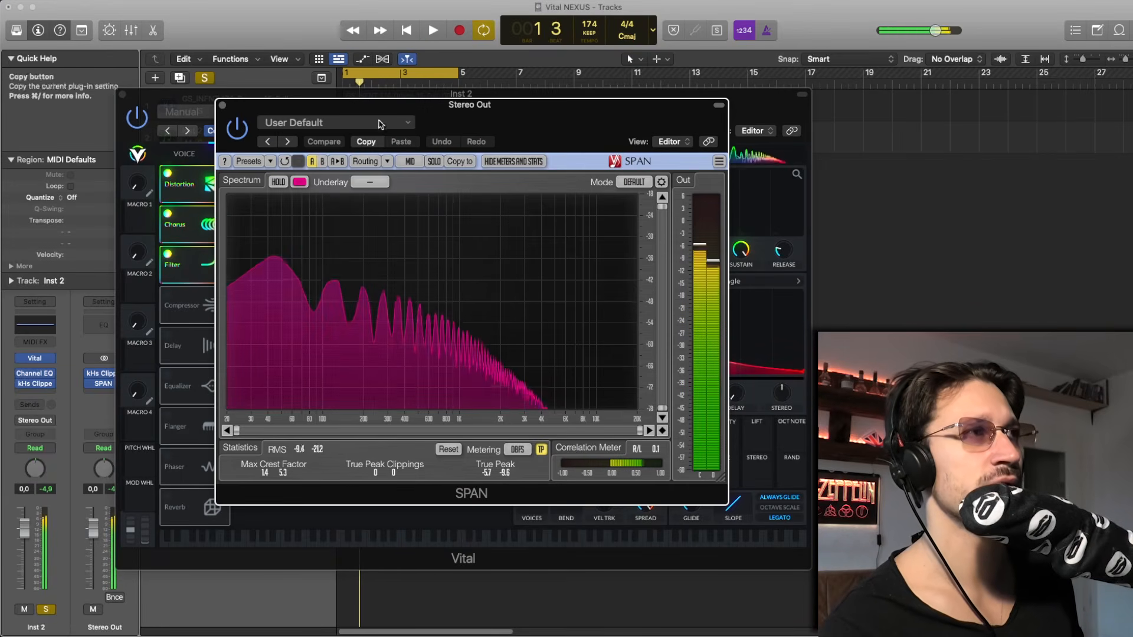
# Place SPAN beside the filter controls, try the notch filter's mix at full during playback, and set it back to about 69%.
pyautogui.moveTo(254, 108); pyautogui.dragTo(474, 110)
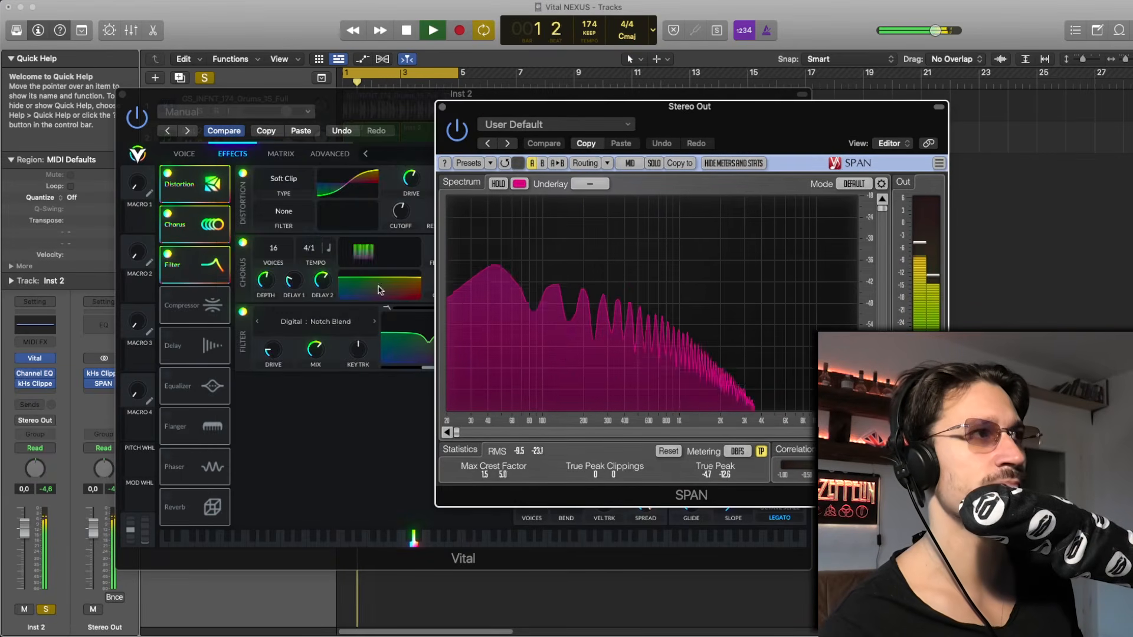
pyautogui.click(348, 413)
pyautogui.click(832, 131)
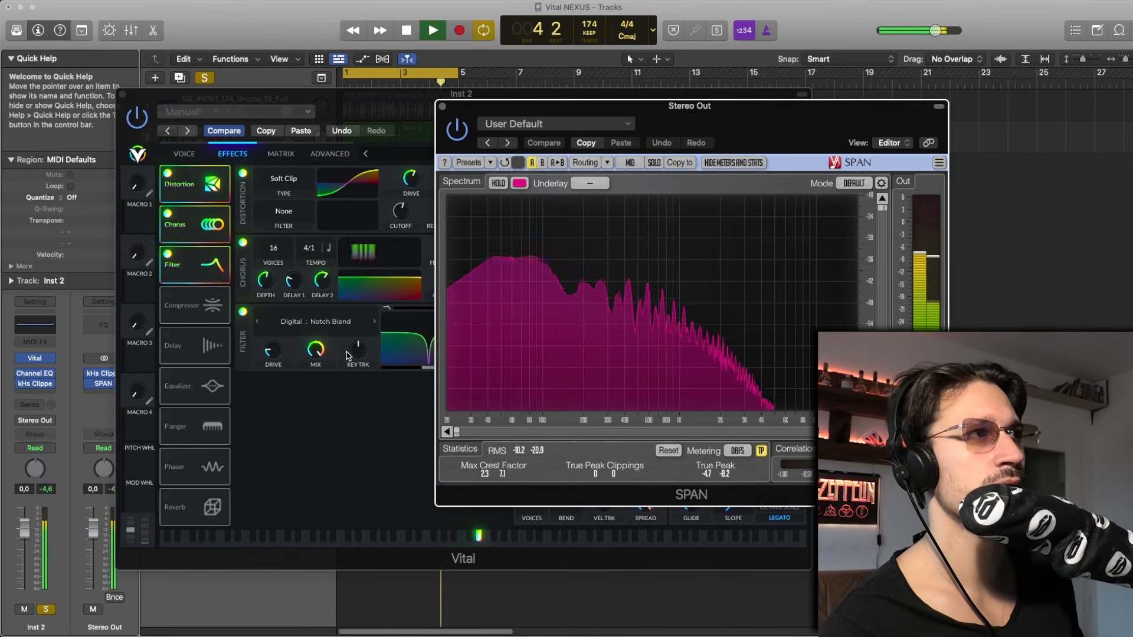
pyautogui.click(320, 374)
pyautogui.moveTo(320, 377); pyautogui.dragTo(322, 373)
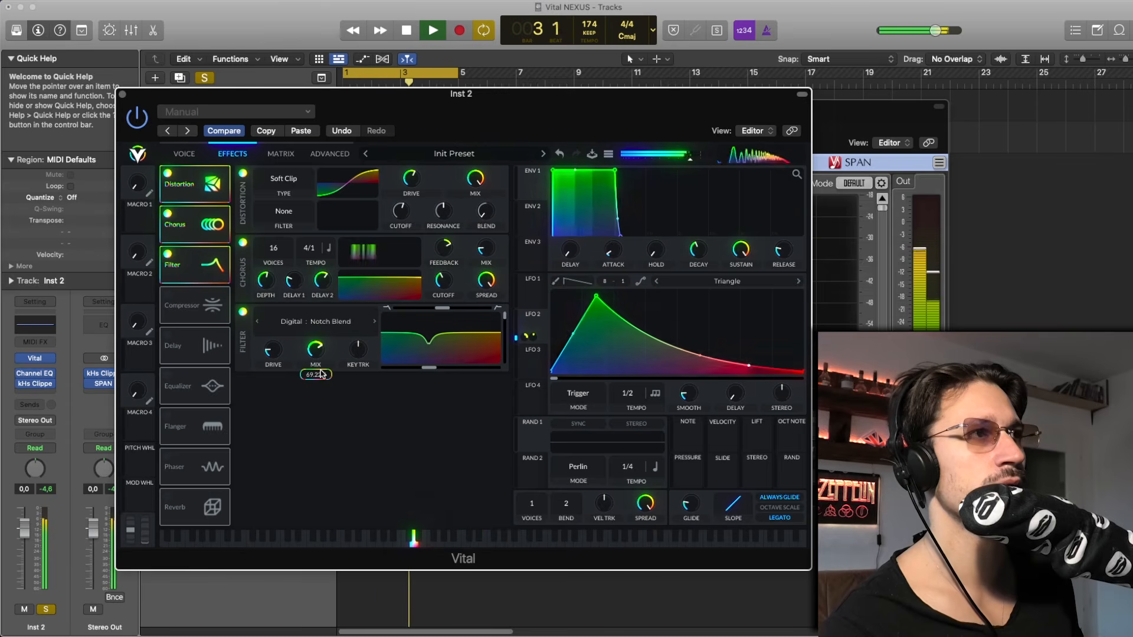
pyautogui.press('space')
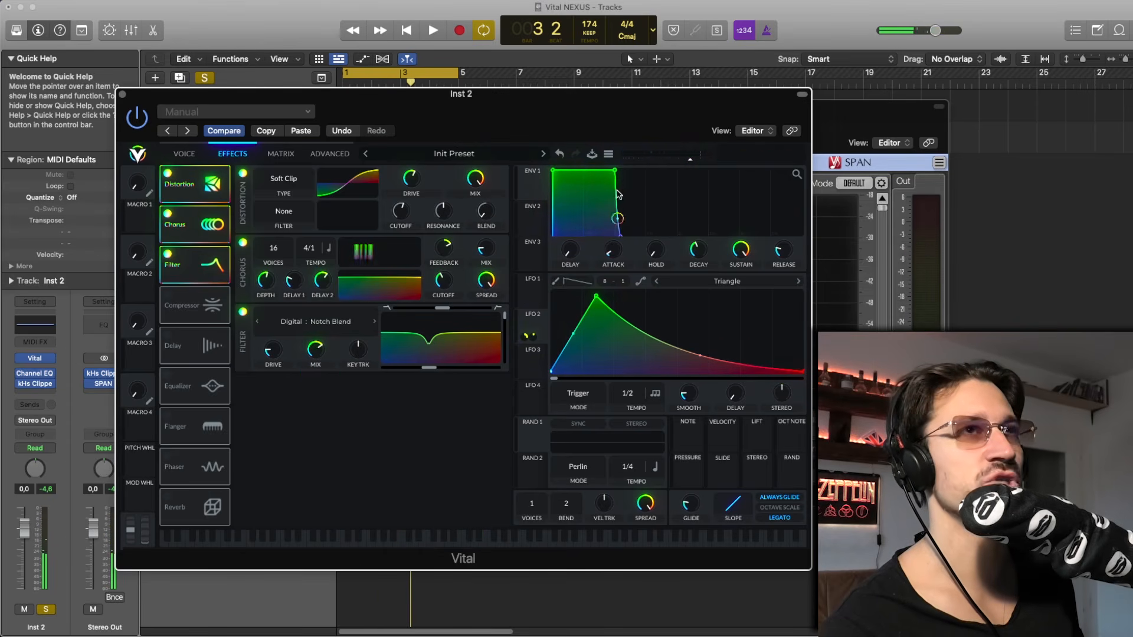
# Bring SPAN forward, reposition its window over Vital, and close it.
pyautogui.moveTo(834, 127); pyautogui.dragTo(791, 120)
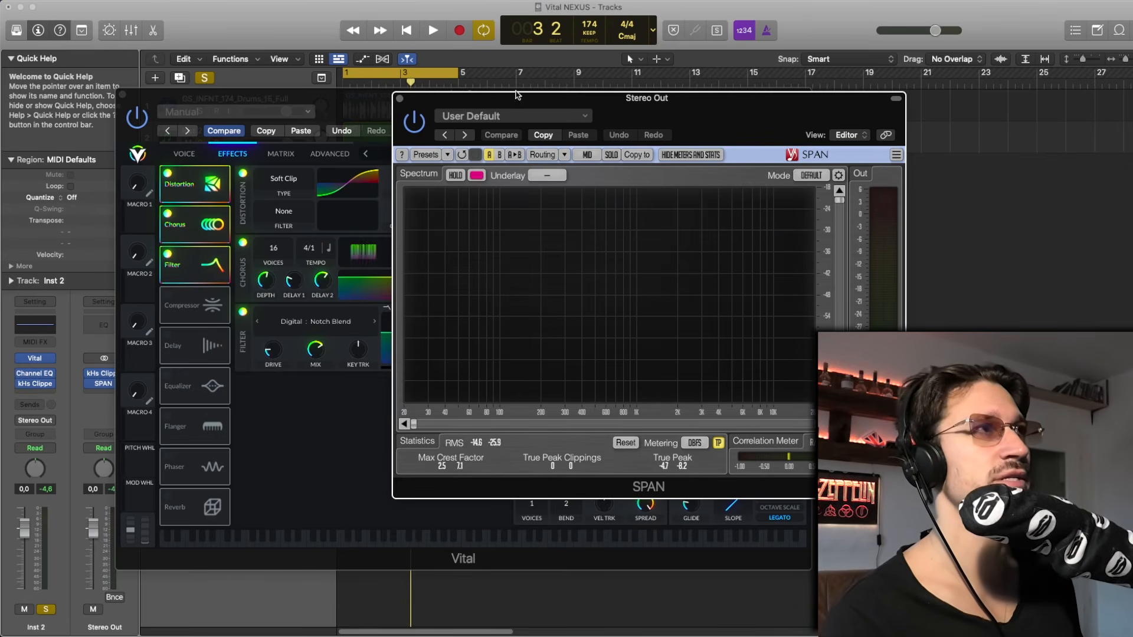
pyautogui.moveTo(495, 98); pyautogui.dragTo(456, 117)
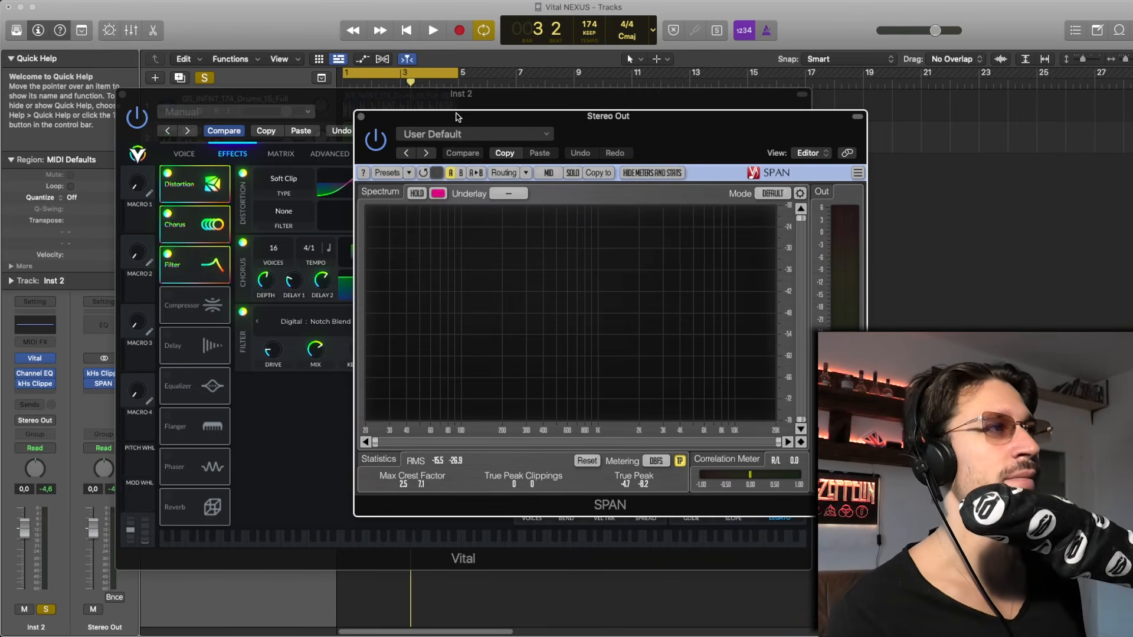
pyautogui.click(361, 116)
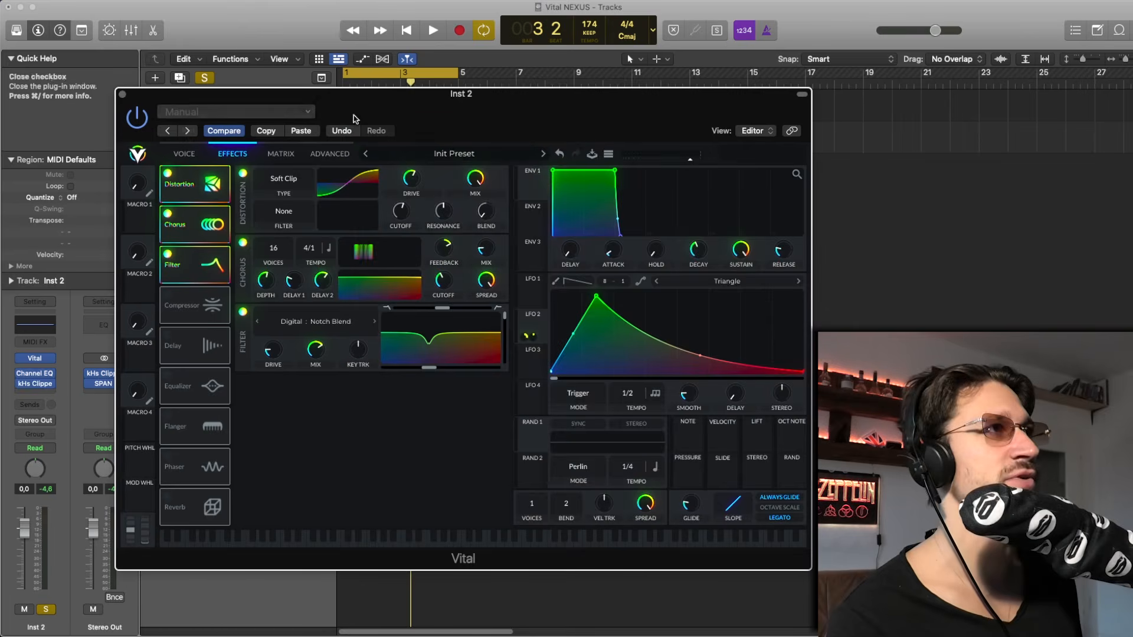
# Compare the soloed patch by ear with the notch filter bypassed and re-enabled.
pyautogui.click(242, 311)
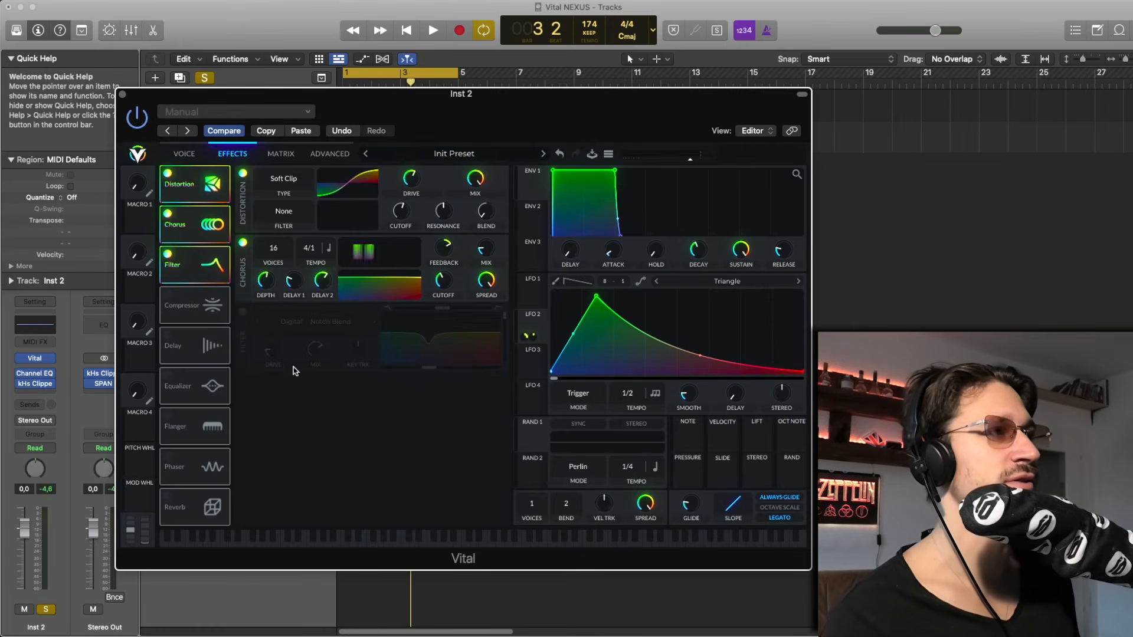
pyautogui.press('space')
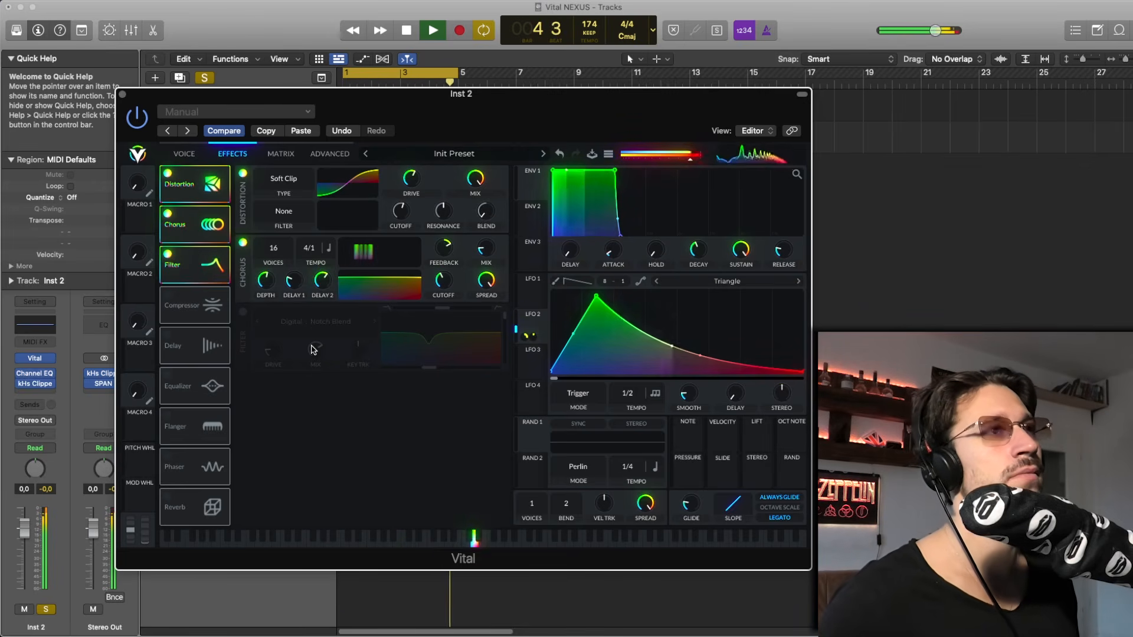
pyautogui.press('space')
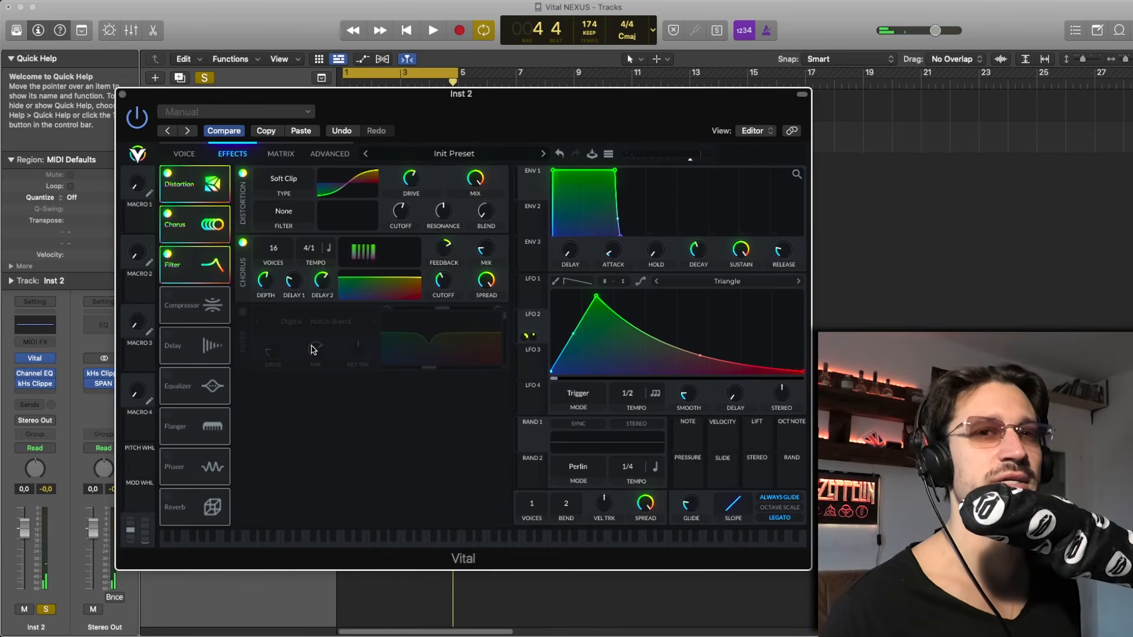
pyautogui.press('space')
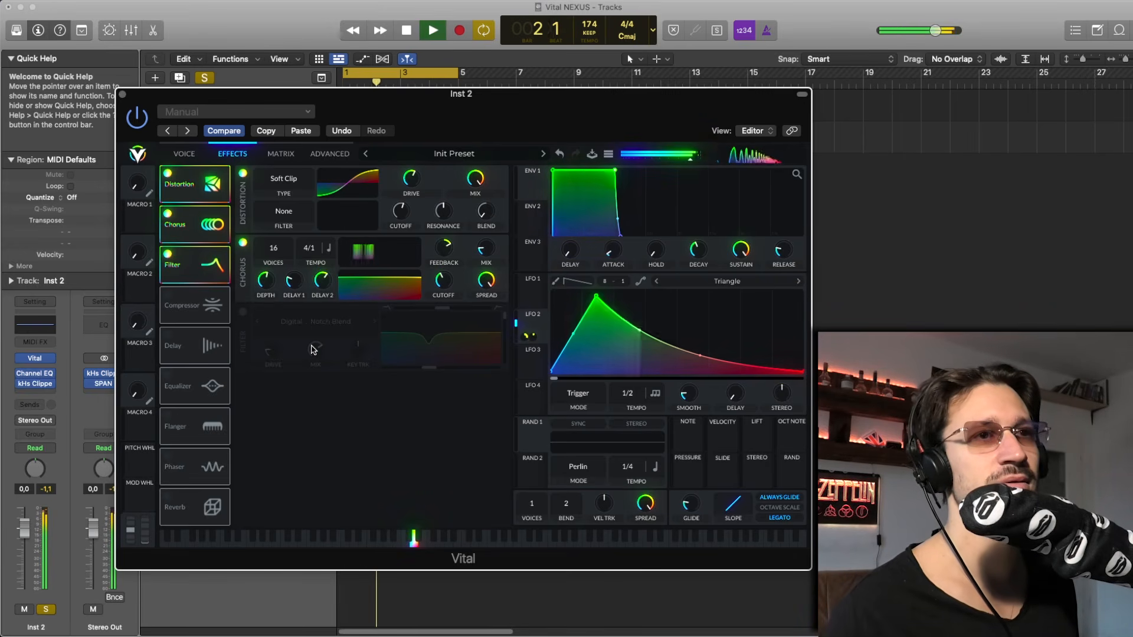
pyautogui.press('space')
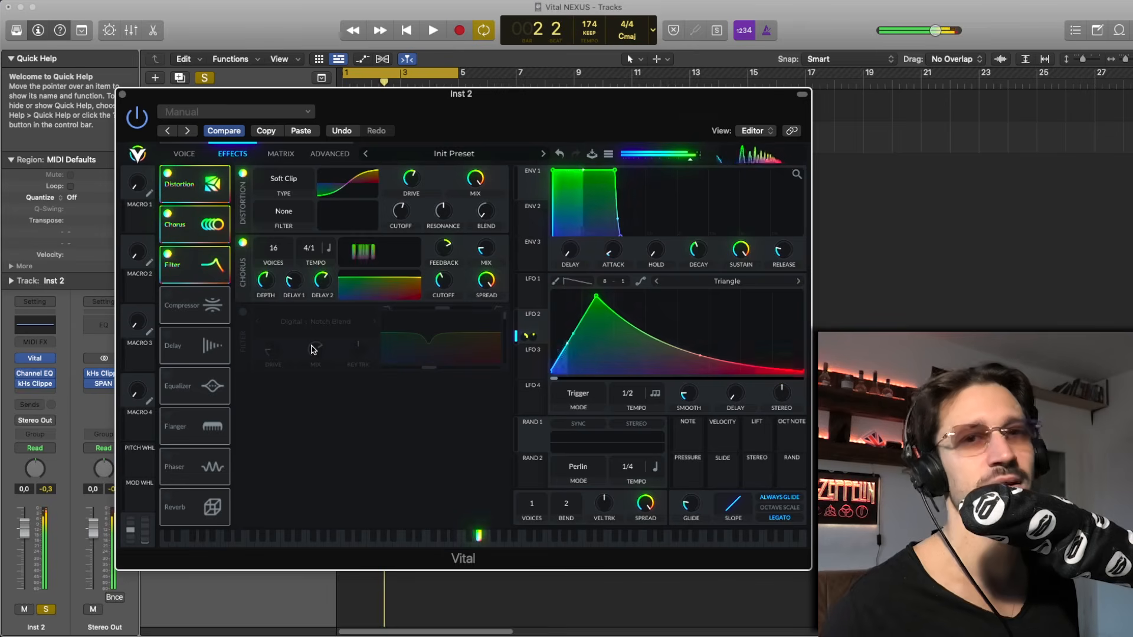
pyautogui.press('space')
pyautogui.click(242, 311)
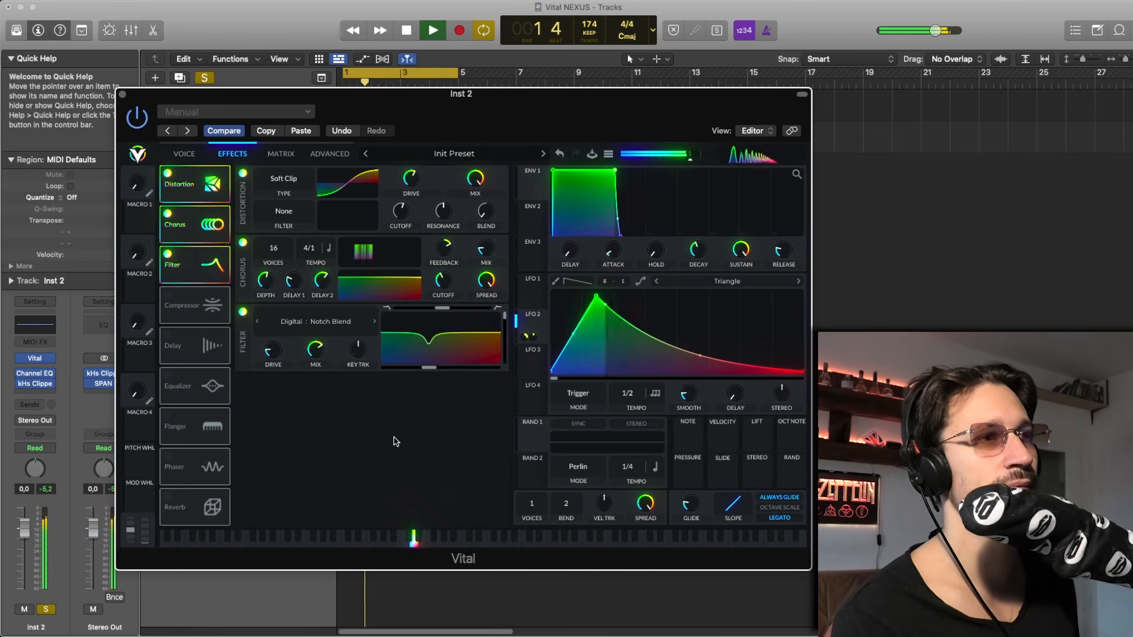
pyautogui.press('space')
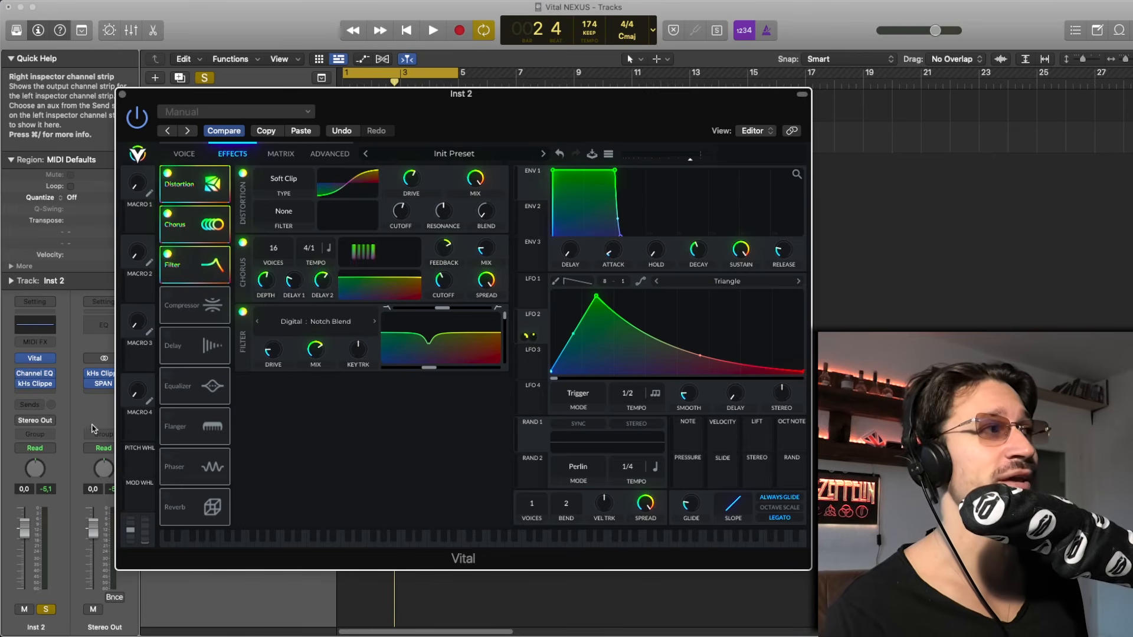
# Reopen SPAN, review Vital's oscillator page alongside it, and return to the effects page.
pyautogui.click(103, 384)
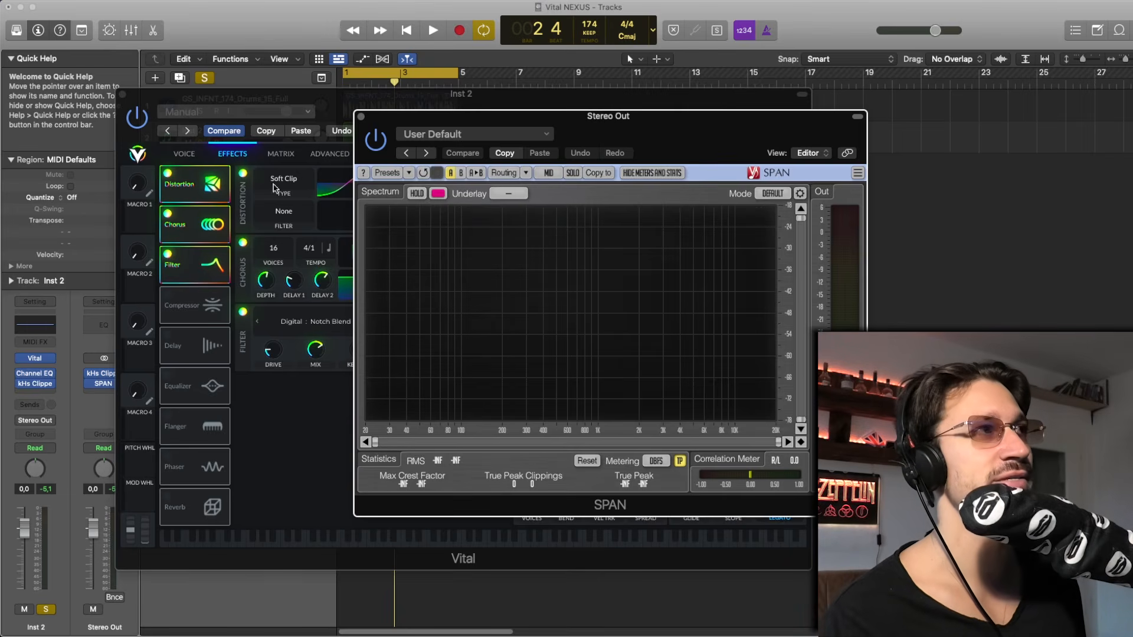
pyautogui.click(225, 164)
pyautogui.click(190, 155)
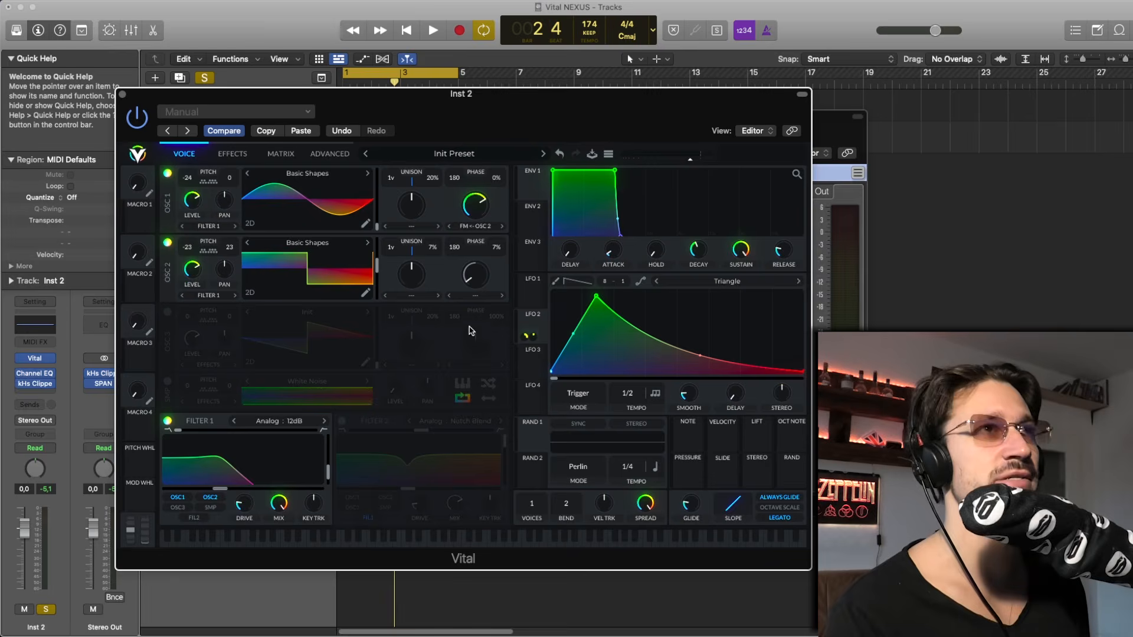
pyautogui.click(840, 142)
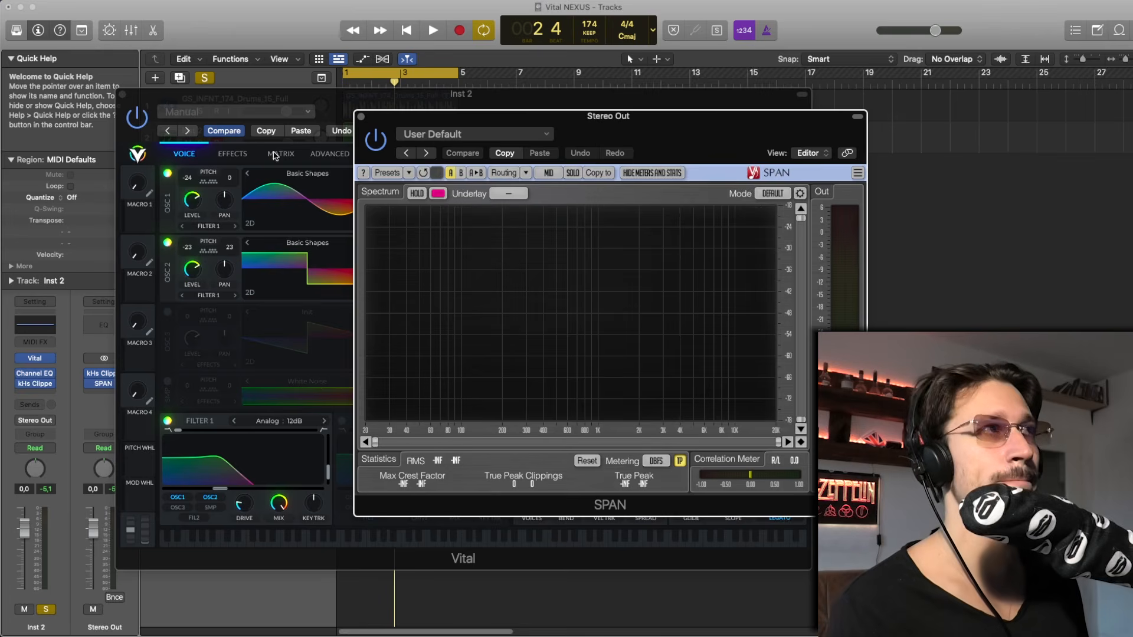
pyautogui.click(275, 100)
pyautogui.click(240, 156)
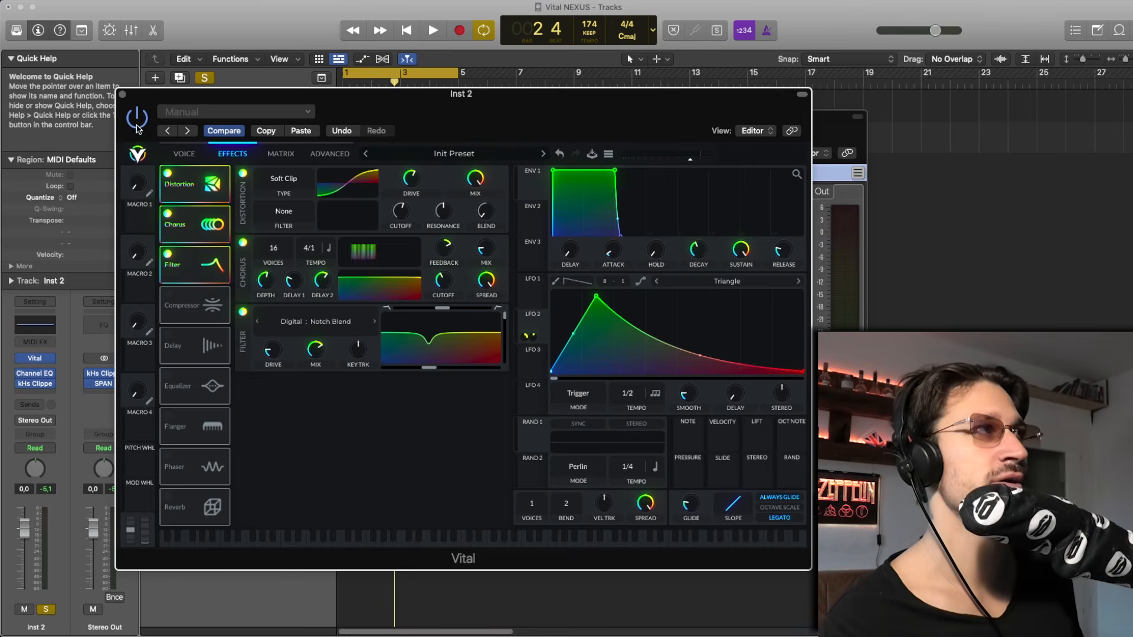
# Close the Vital and SPAN windows, unsolo the Inst 2 track, and play the full loop with drums.
pyautogui.click(123, 95)
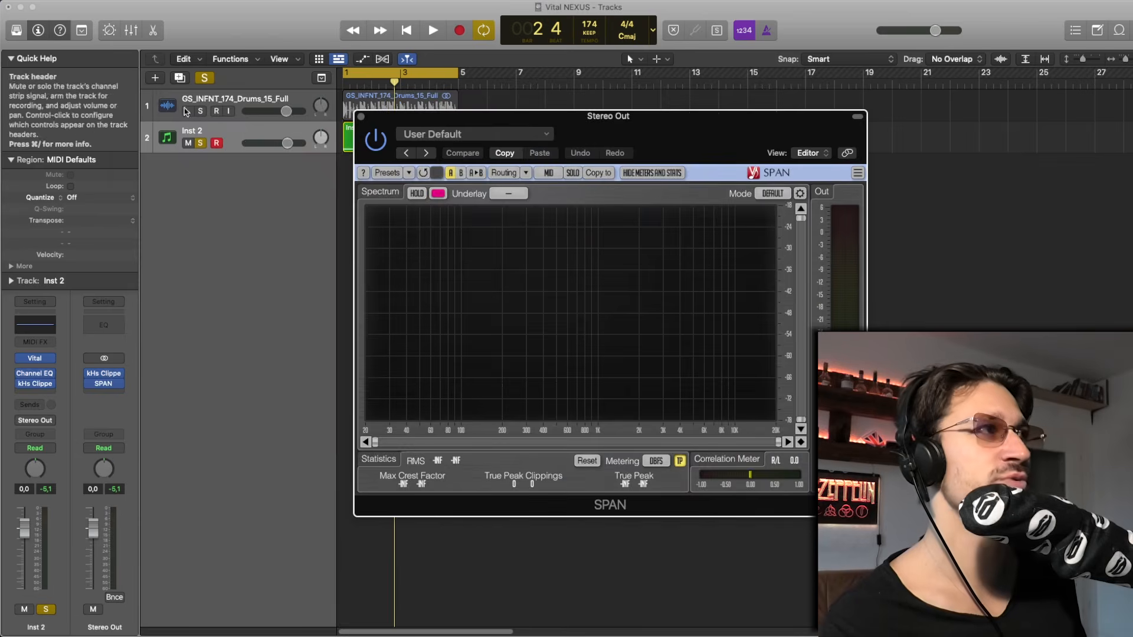
pyautogui.click(360, 116)
pyautogui.press('s')
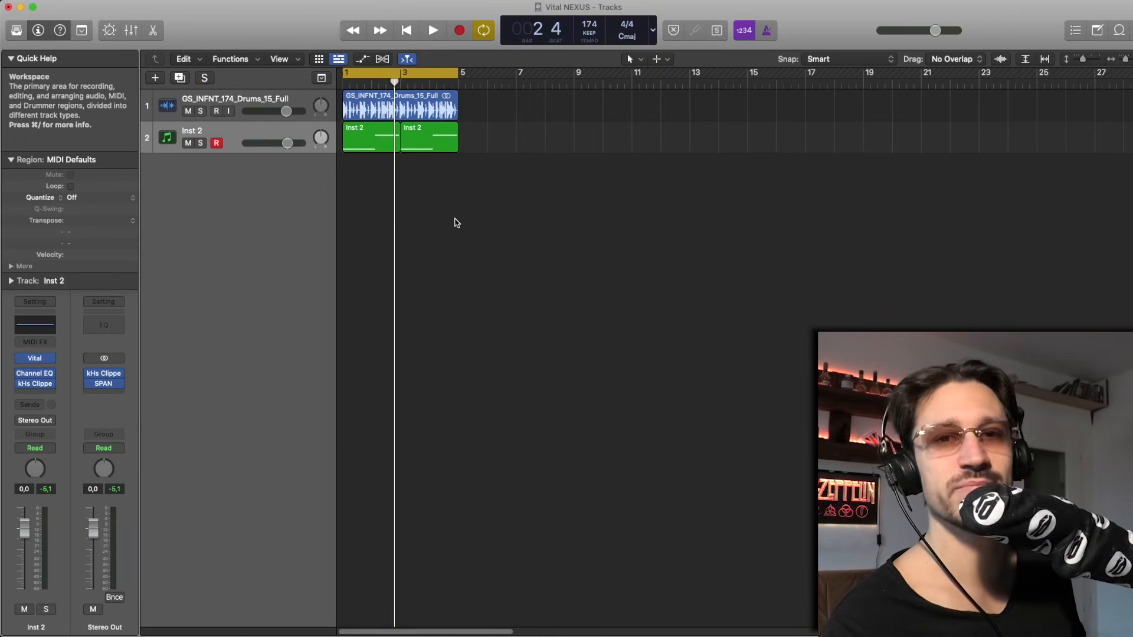
pyautogui.press('space')
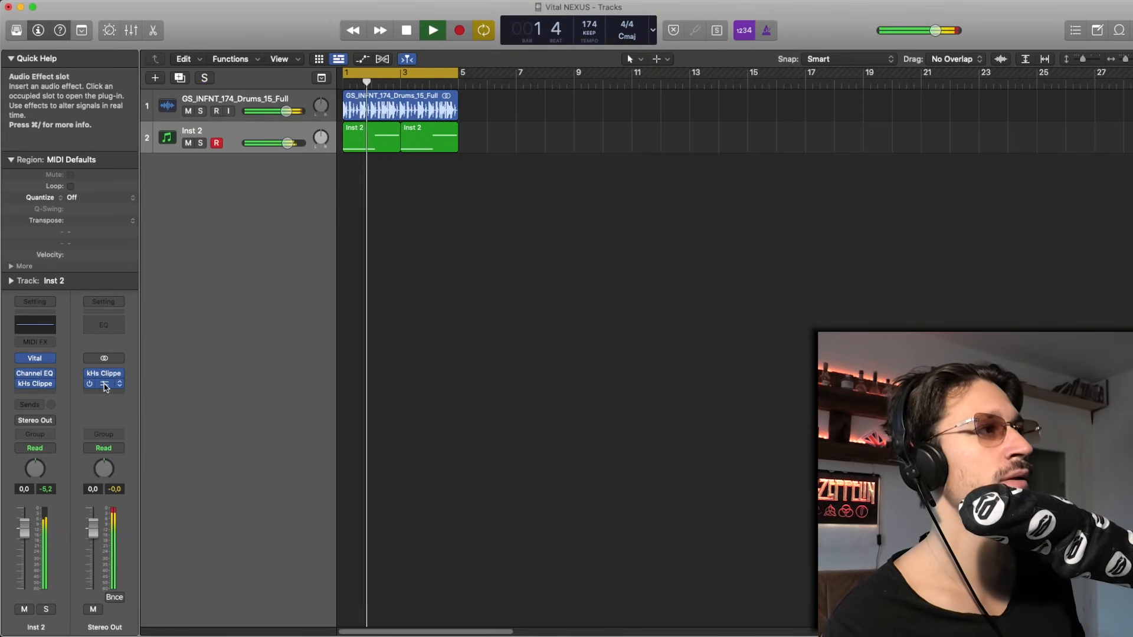
pyautogui.press('space')
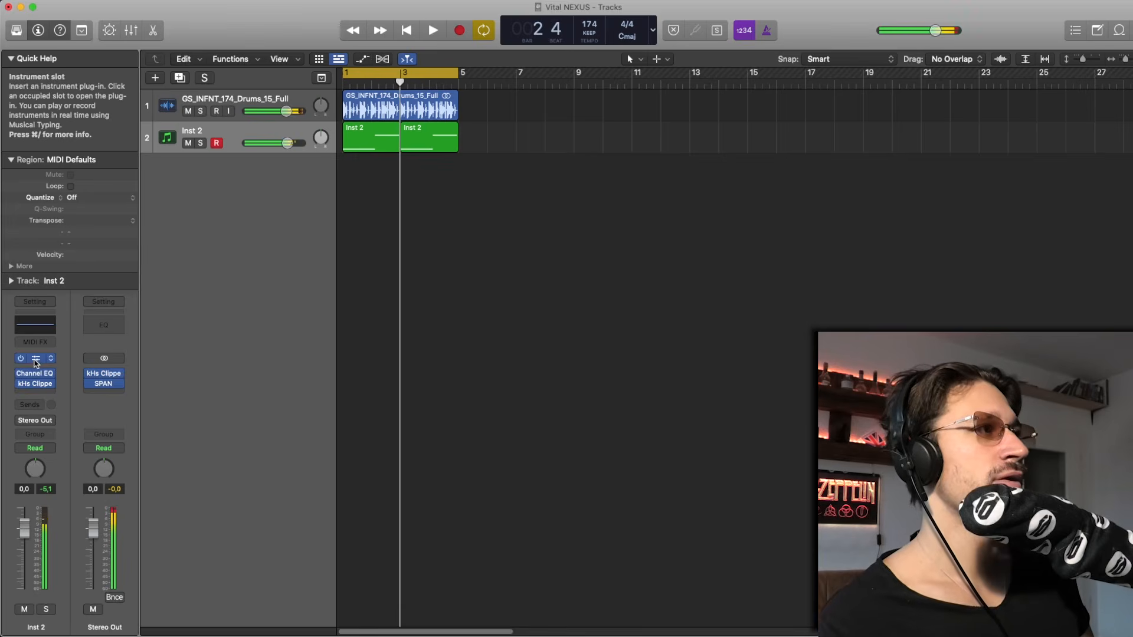
# Reopen Vital on Inst 2, try lowering the notch filter effect's cutoff to 124.4 Hz, and undo the change.
pyautogui.click(34, 358)
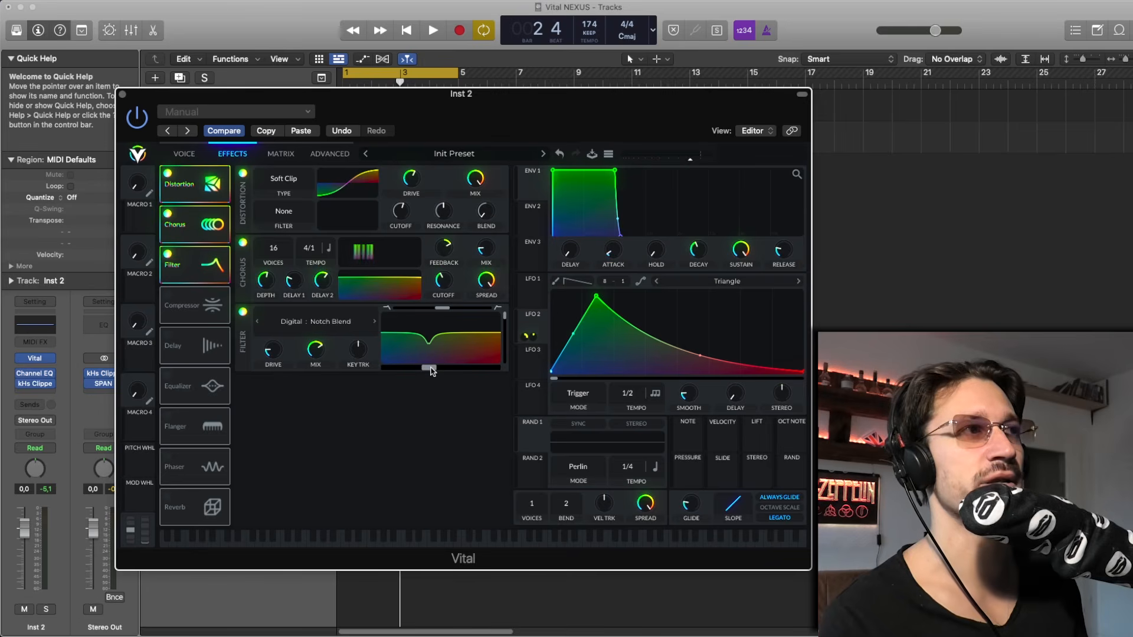
pyautogui.moveTo(431, 370); pyautogui.dragTo(421, 370)
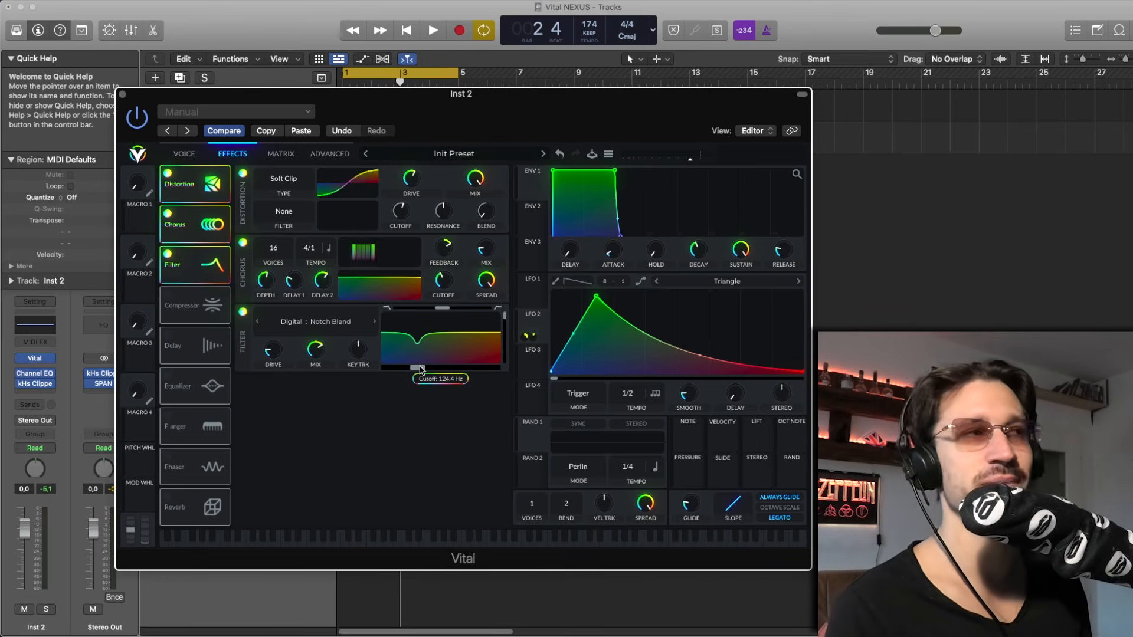
pyautogui.click(560, 154)
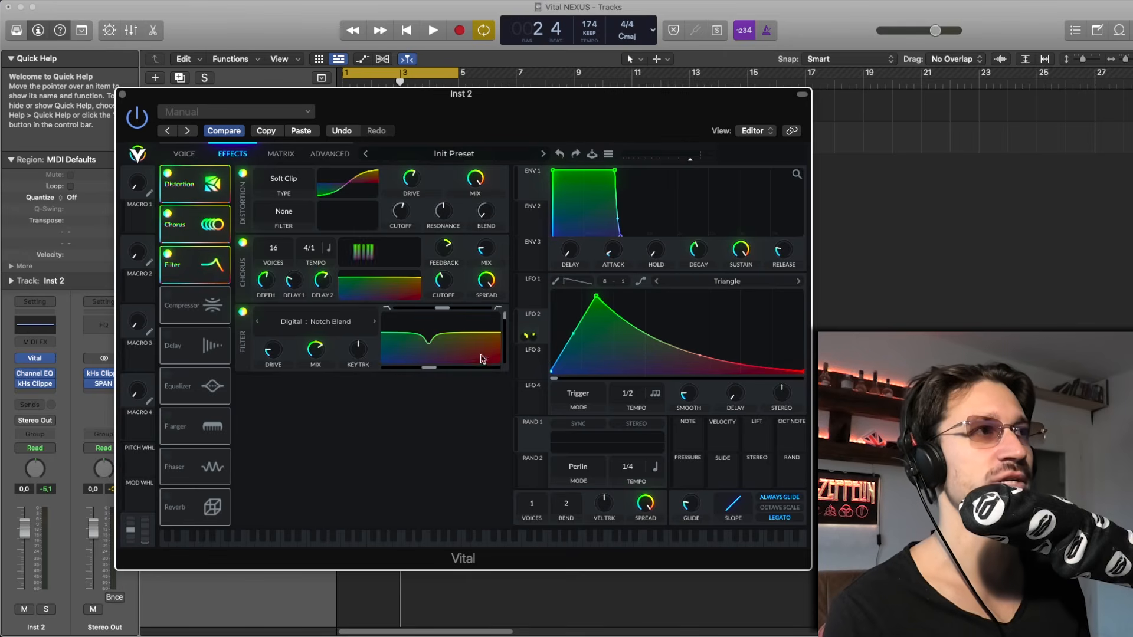
pyautogui.click(435, 366)
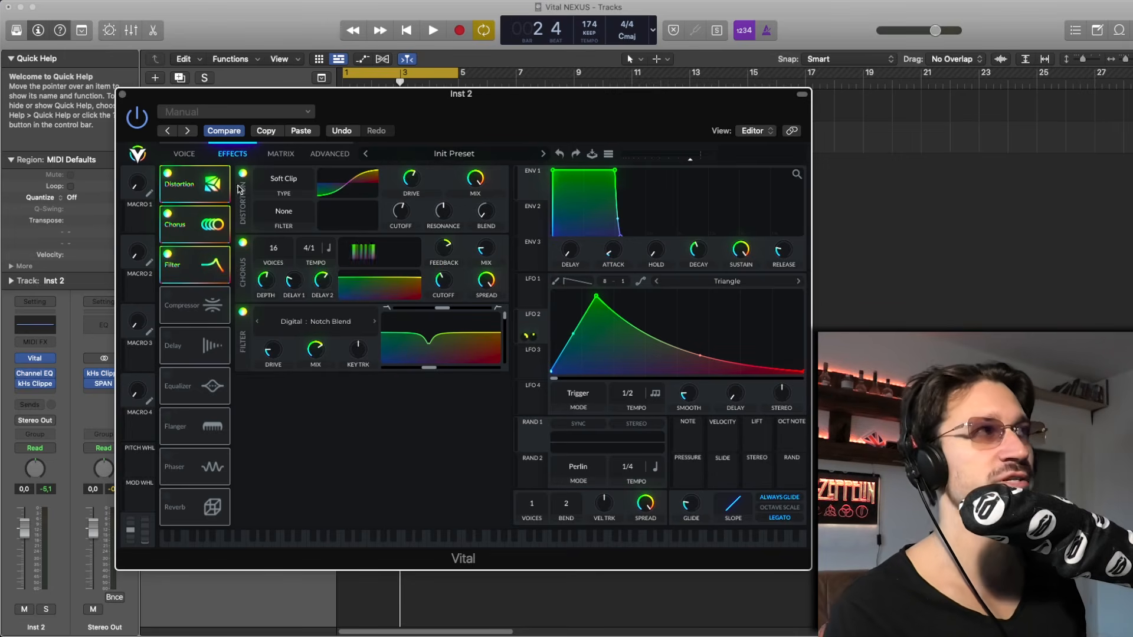
# Review Vital's oscillator and effects pages in alternation, finishing on the oscillator page.
pyautogui.click(195, 153)
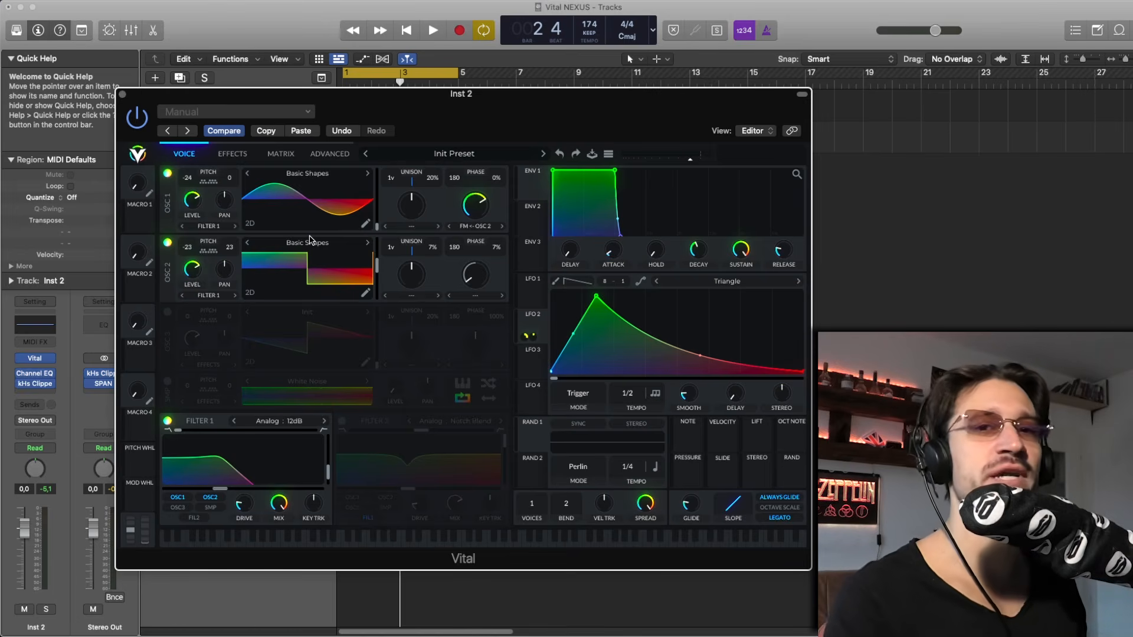
pyautogui.click(242, 153)
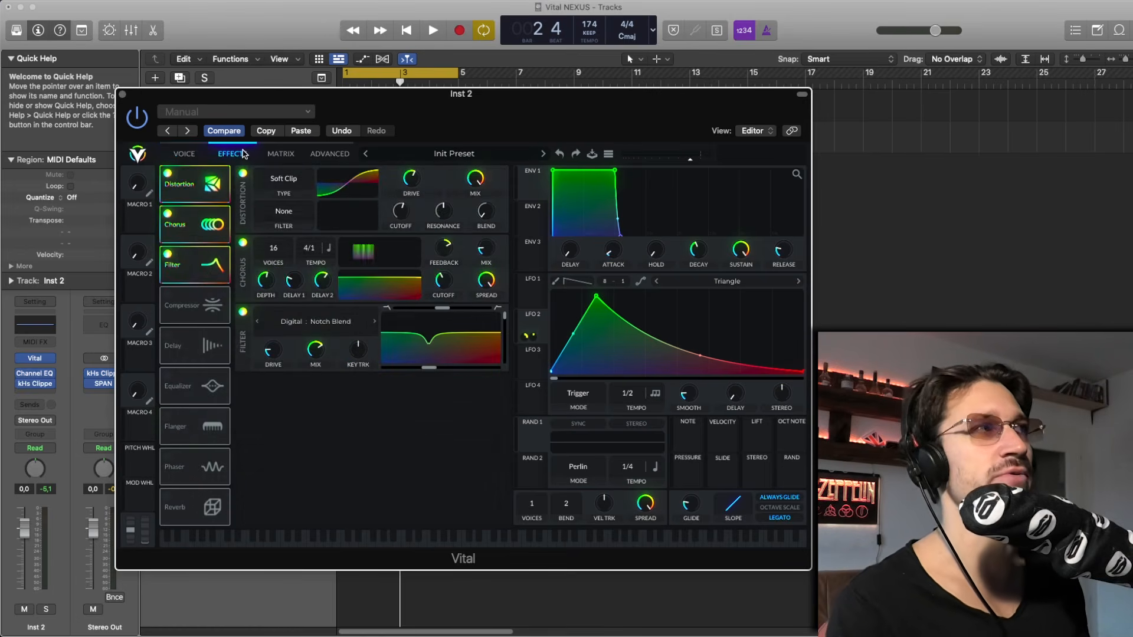
pyautogui.click(200, 153)
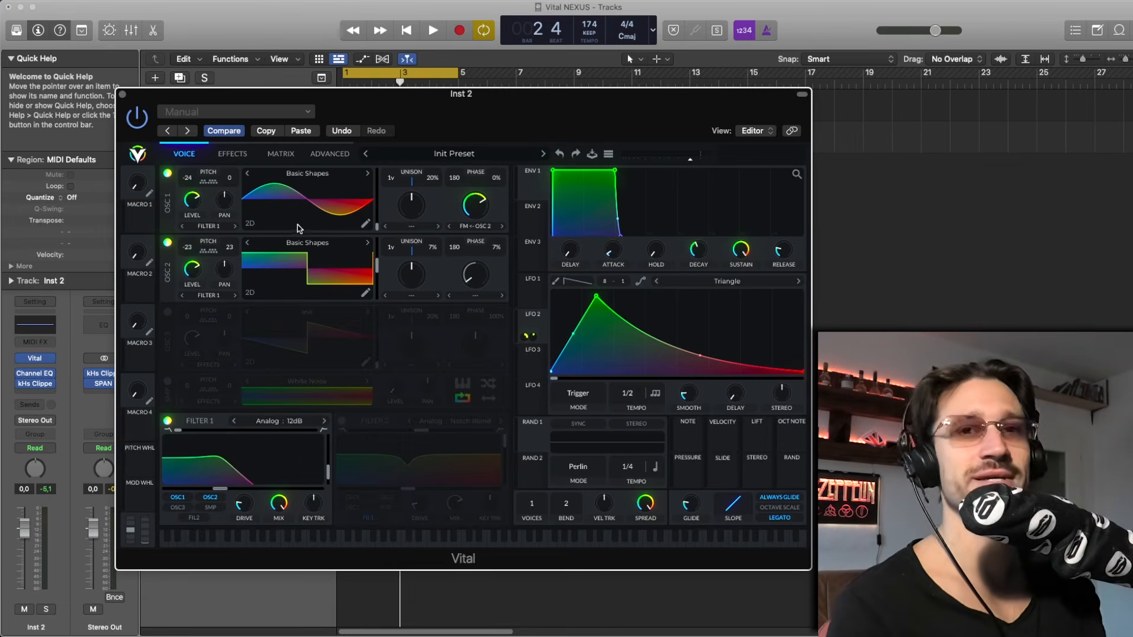
pyautogui.click(242, 151)
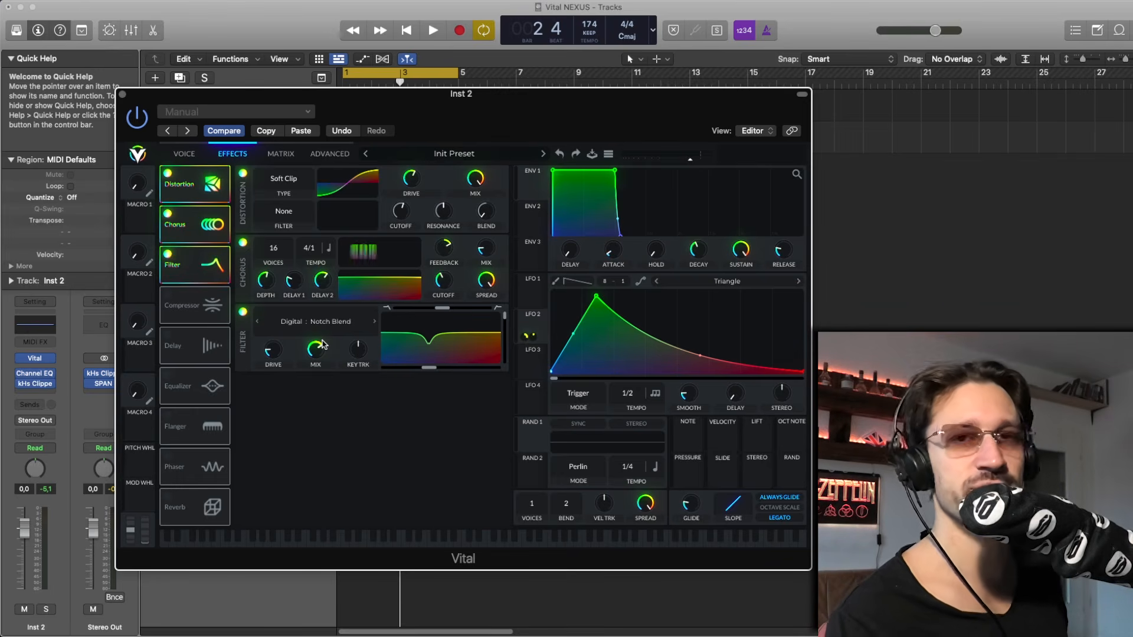
pyautogui.click(188, 154)
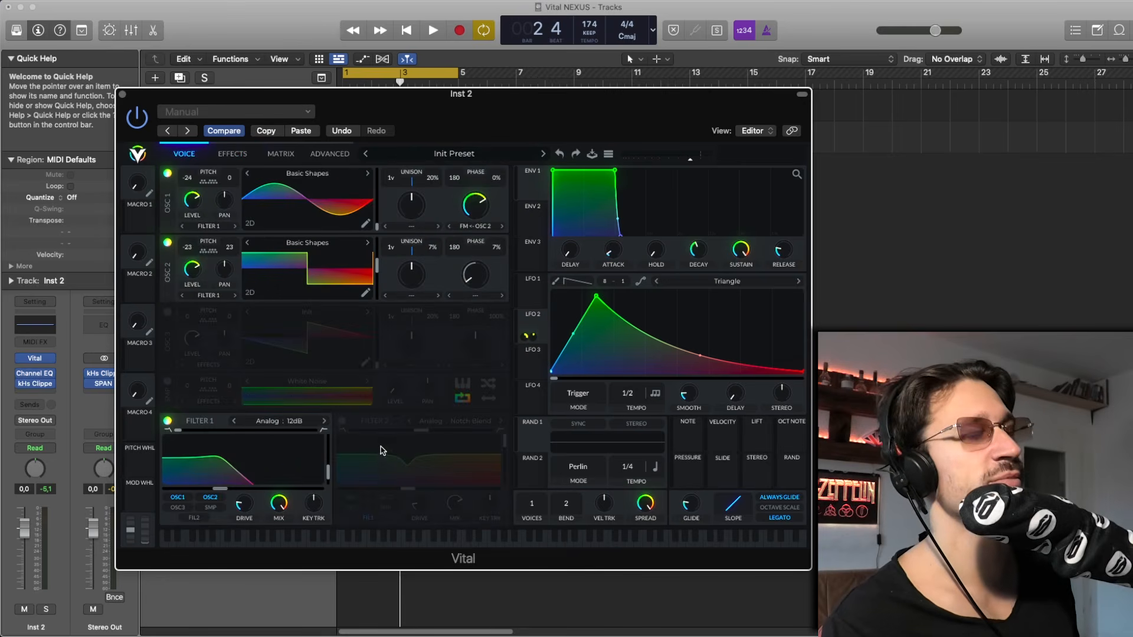
# Solo the Inst 2 track and listen to the patch on its own.
pyautogui.press('space')
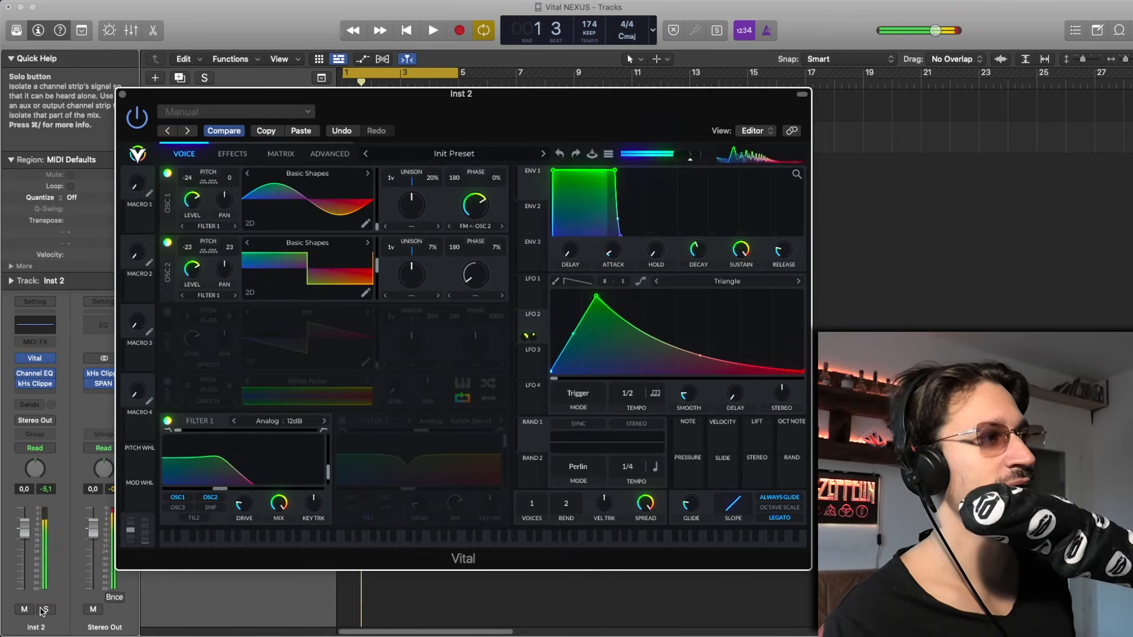
pyautogui.click(44, 609)
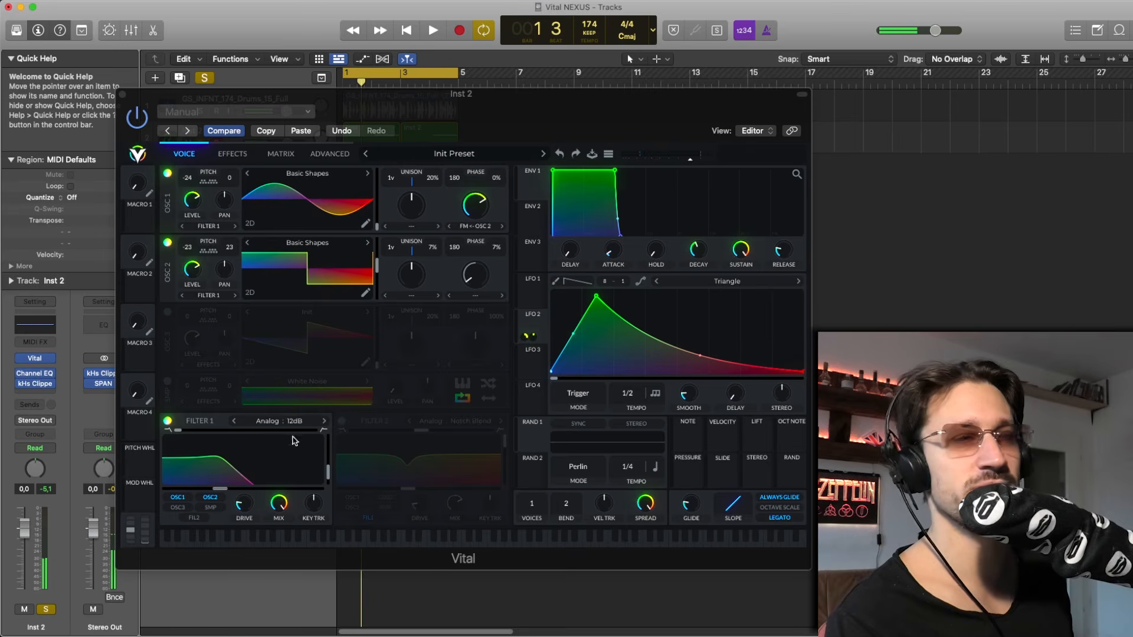
pyautogui.press('space')
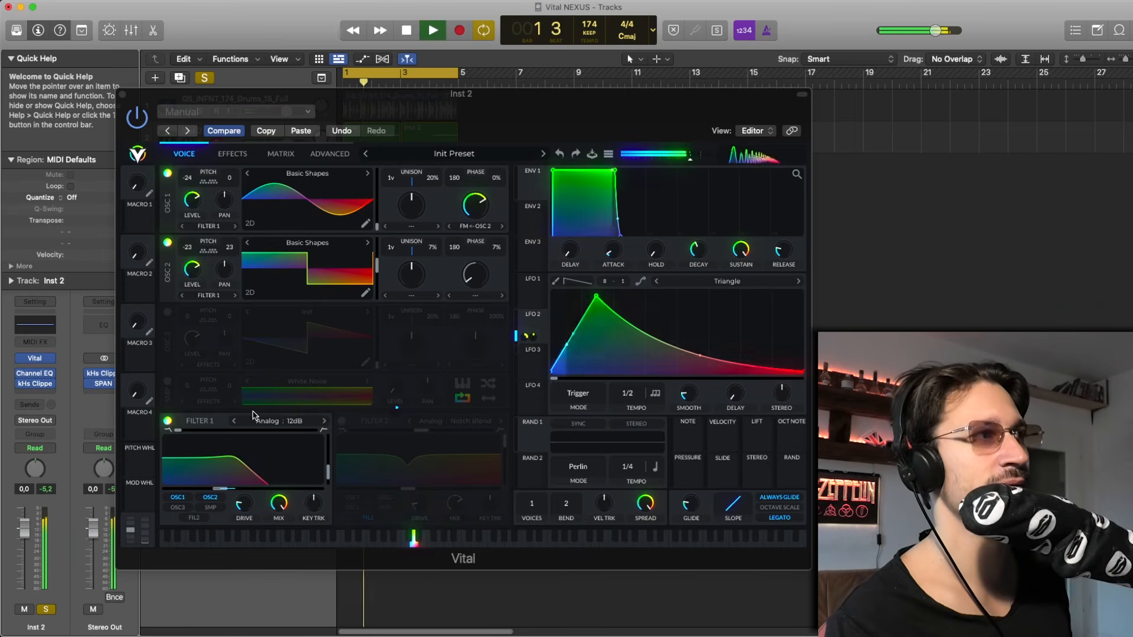
pyautogui.press('space')
# Enable Vital's White Noise sampler and audition the soloed patch with it.
pyautogui.click(168, 383)
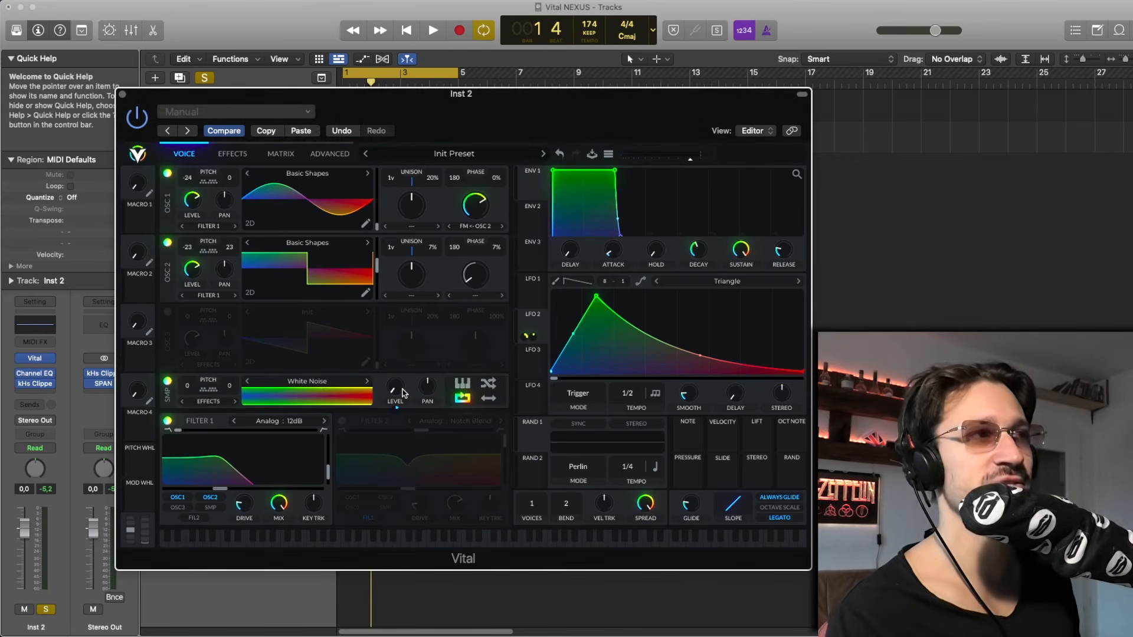
pyautogui.press('space')
pyautogui.moveTo(395, 414)
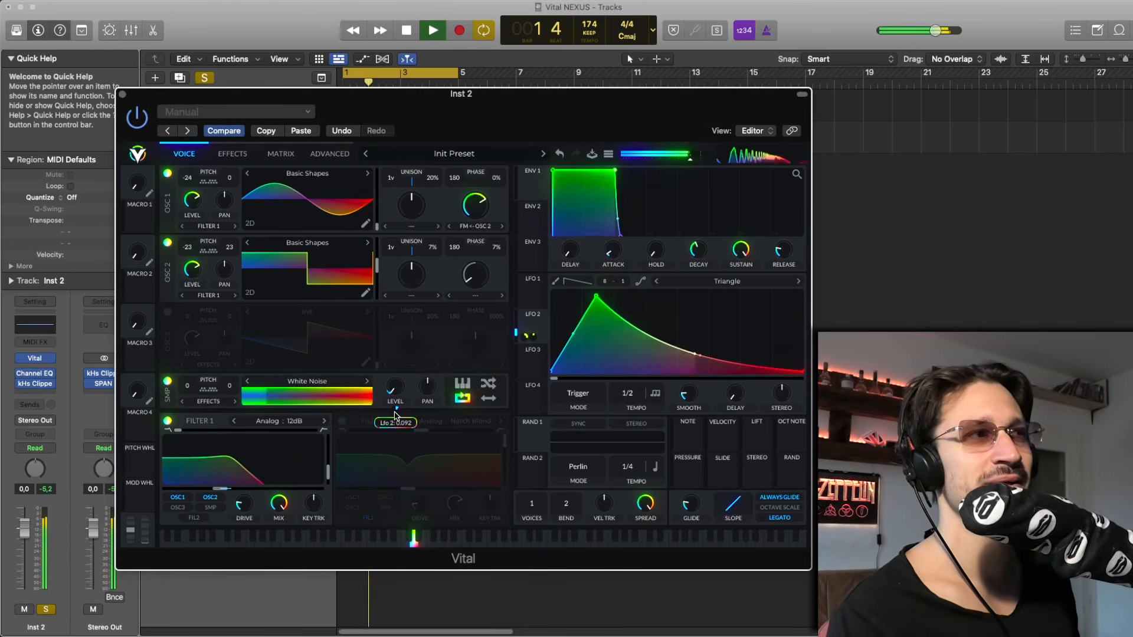
pyautogui.press('space')
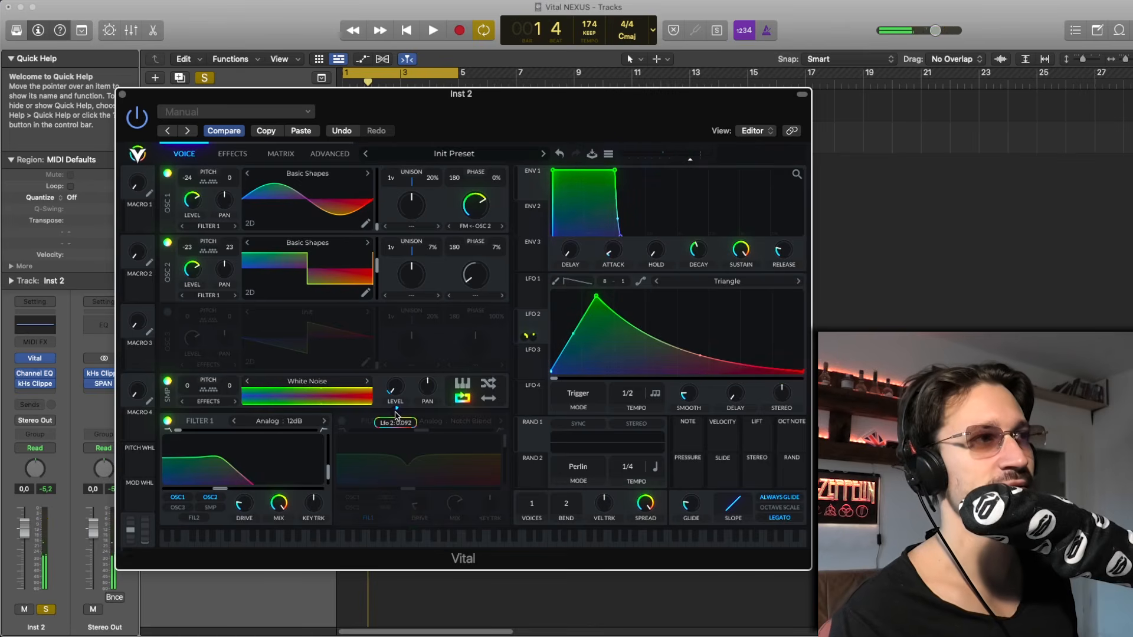
pyautogui.press('space')
pyautogui.press('space')
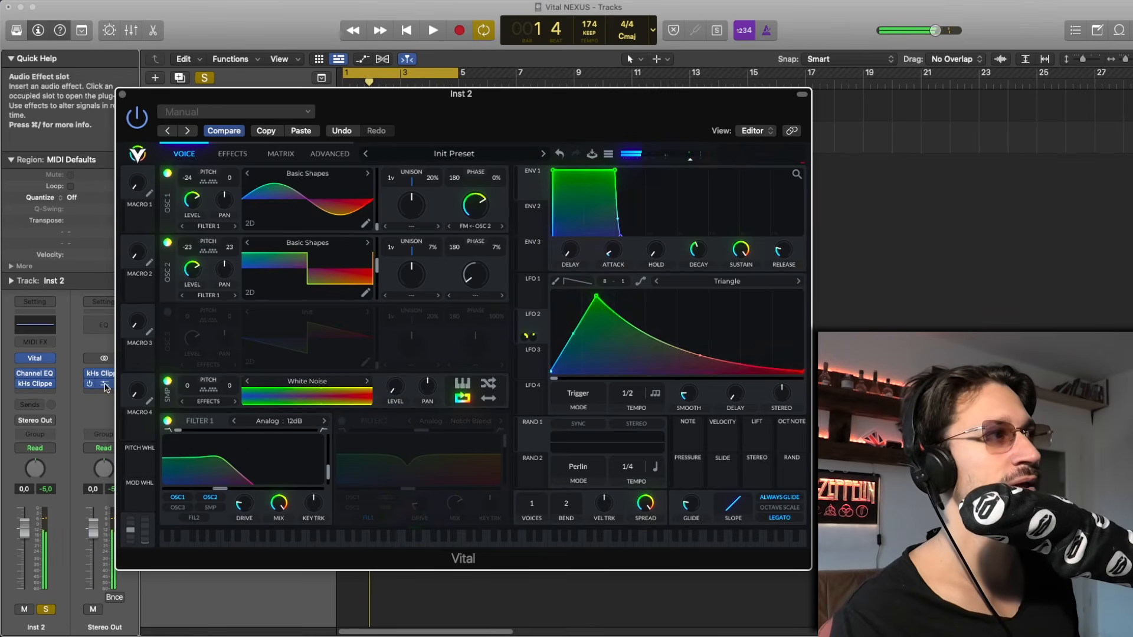
# Open SPAN and compare the soloed patch's spectrum with the White Noise sampler disabled and re-enabled.
pyautogui.click(106, 387)
pyautogui.press('space')
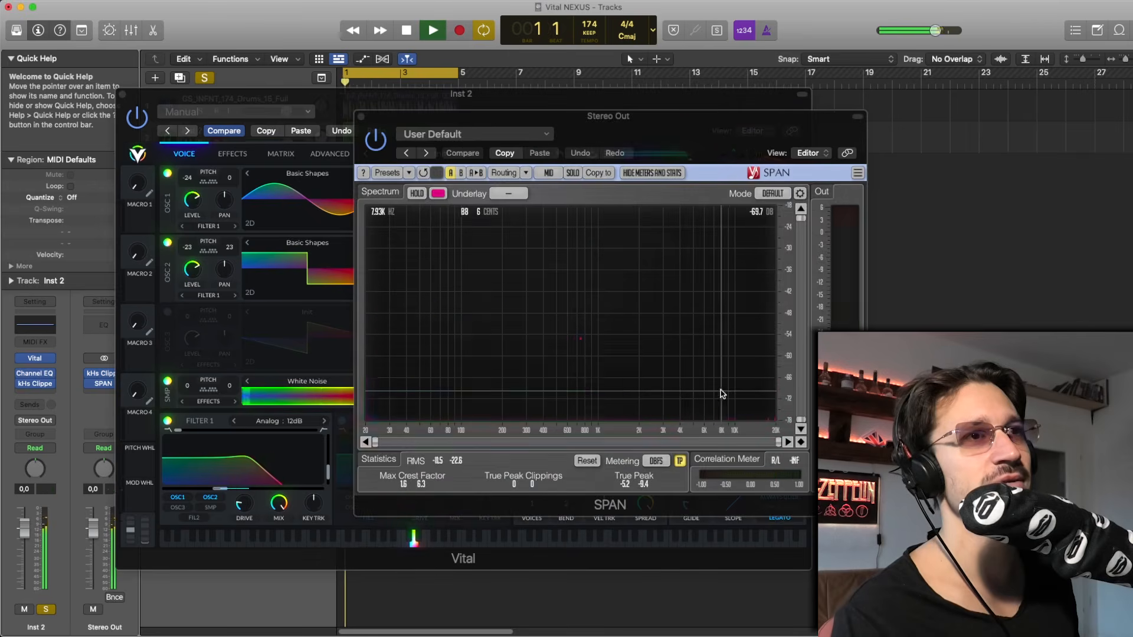
pyautogui.press('space')
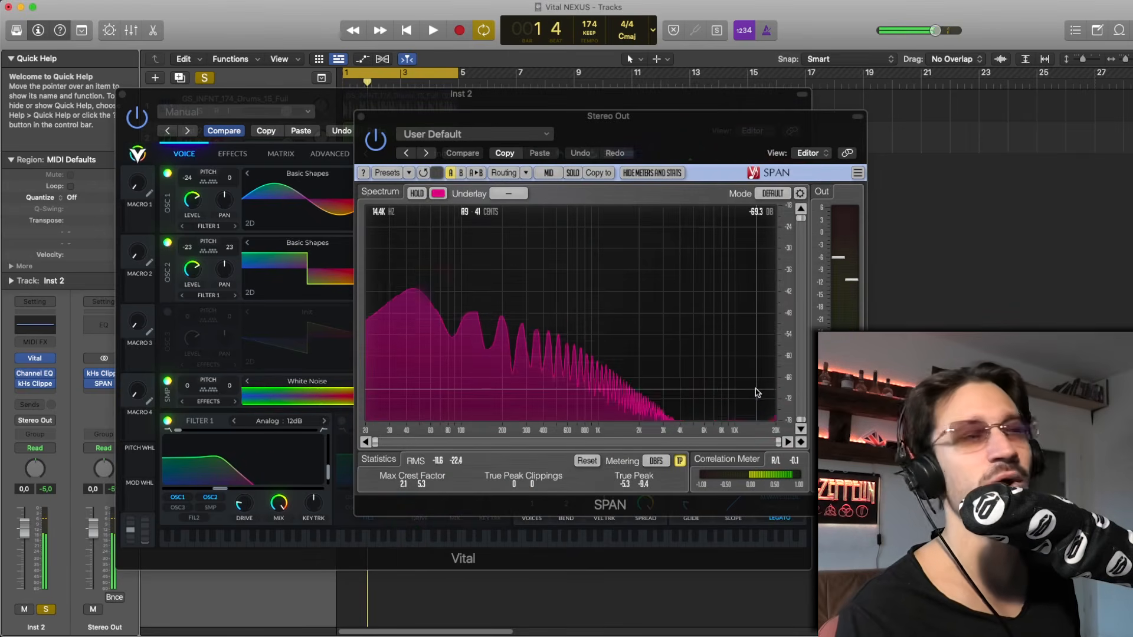
pyautogui.press('space')
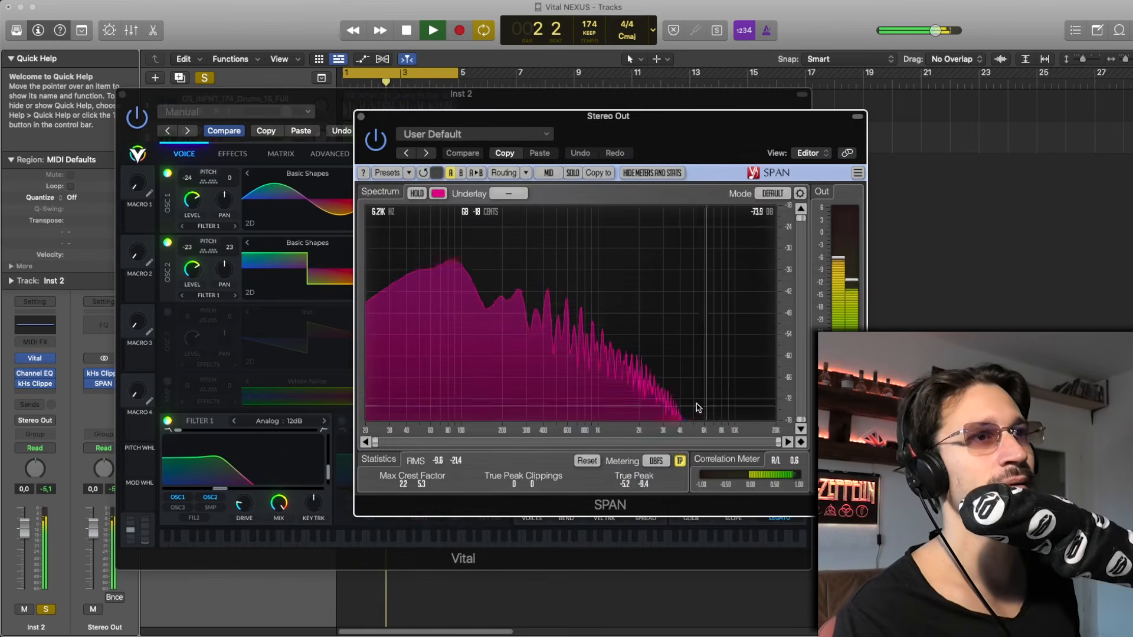
pyautogui.press('space')
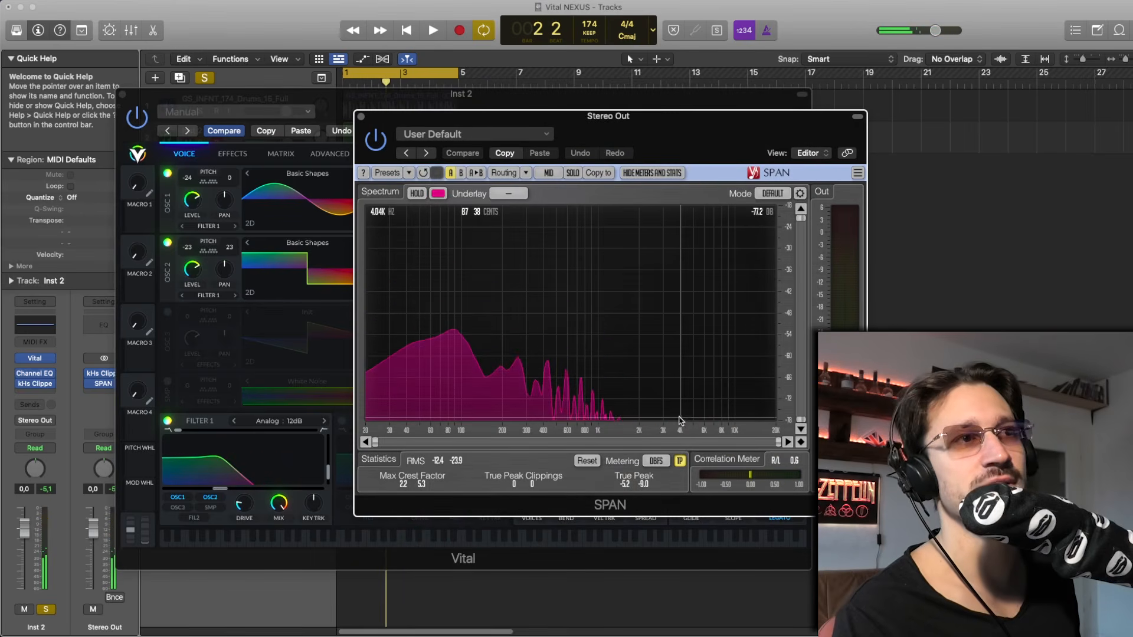
pyautogui.click(167, 381)
pyautogui.click(850, 299)
pyautogui.press('space')
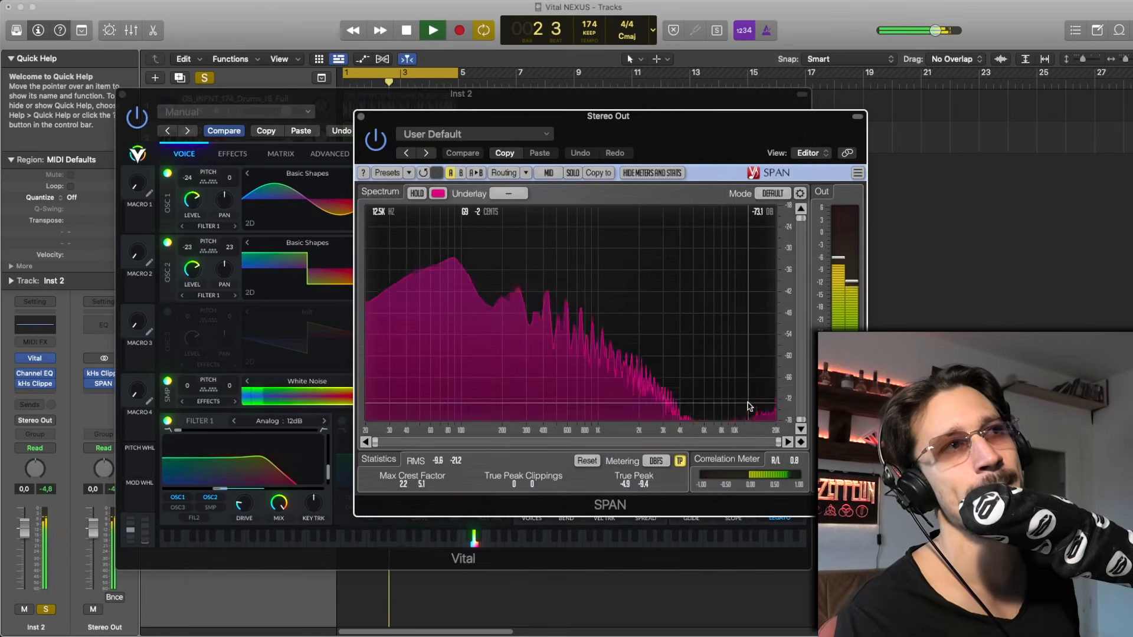
pyautogui.press('space')
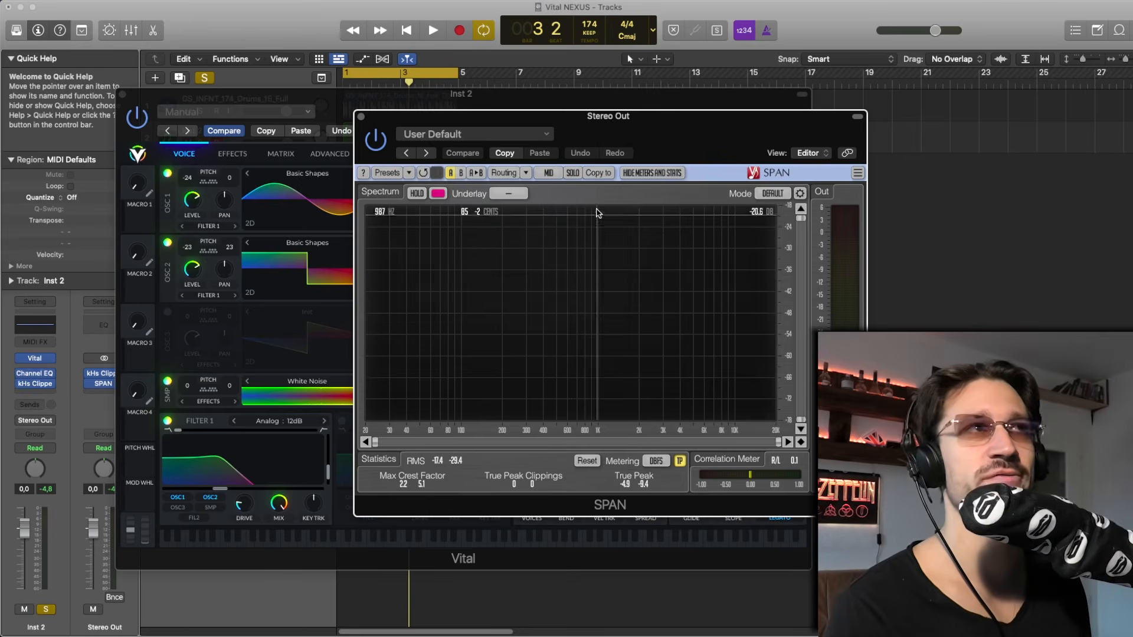
# Reposition the SPAN window over Vital, close it, and return to Vital's effects page.
pyautogui.moveTo(620, 120); pyautogui.dragTo(513, 121)
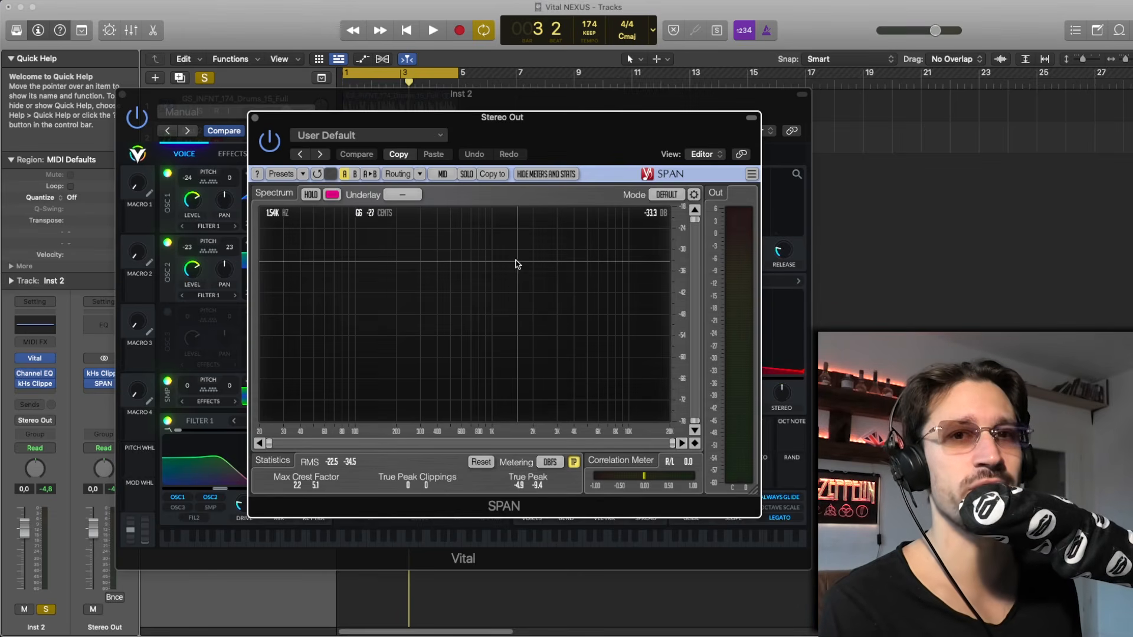
pyautogui.click(255, 119)
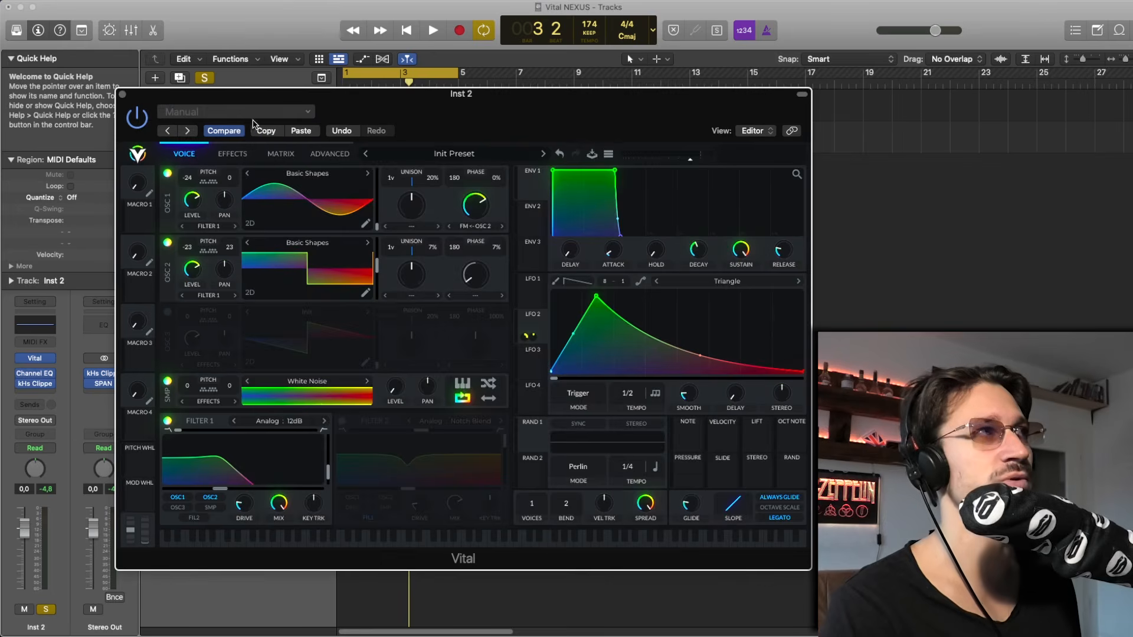
pyautogui.click(233, 156)
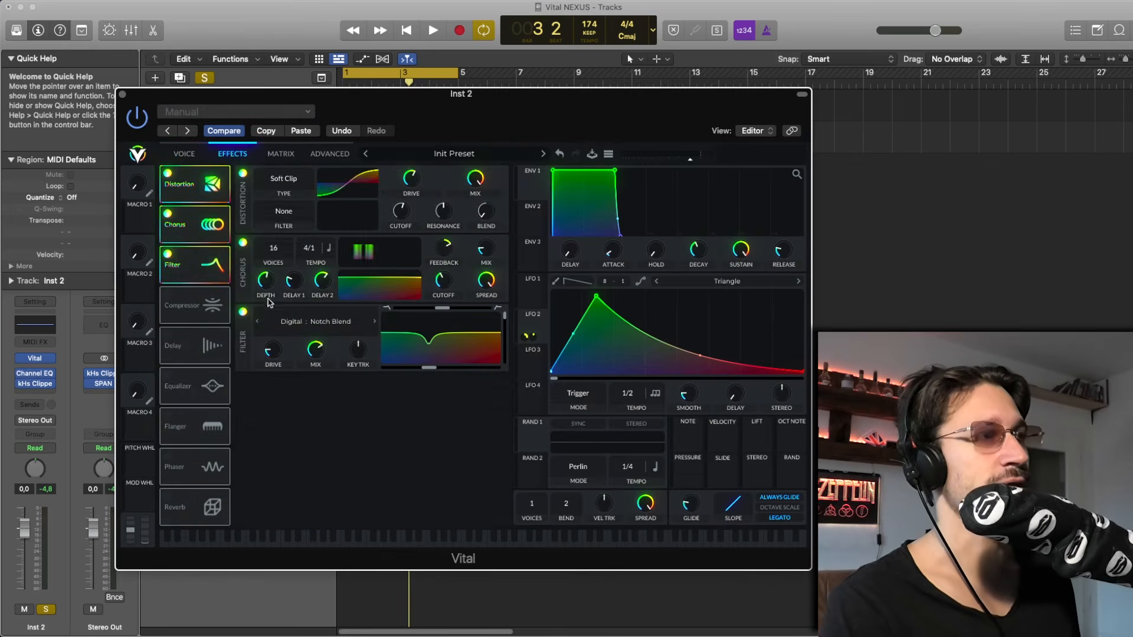